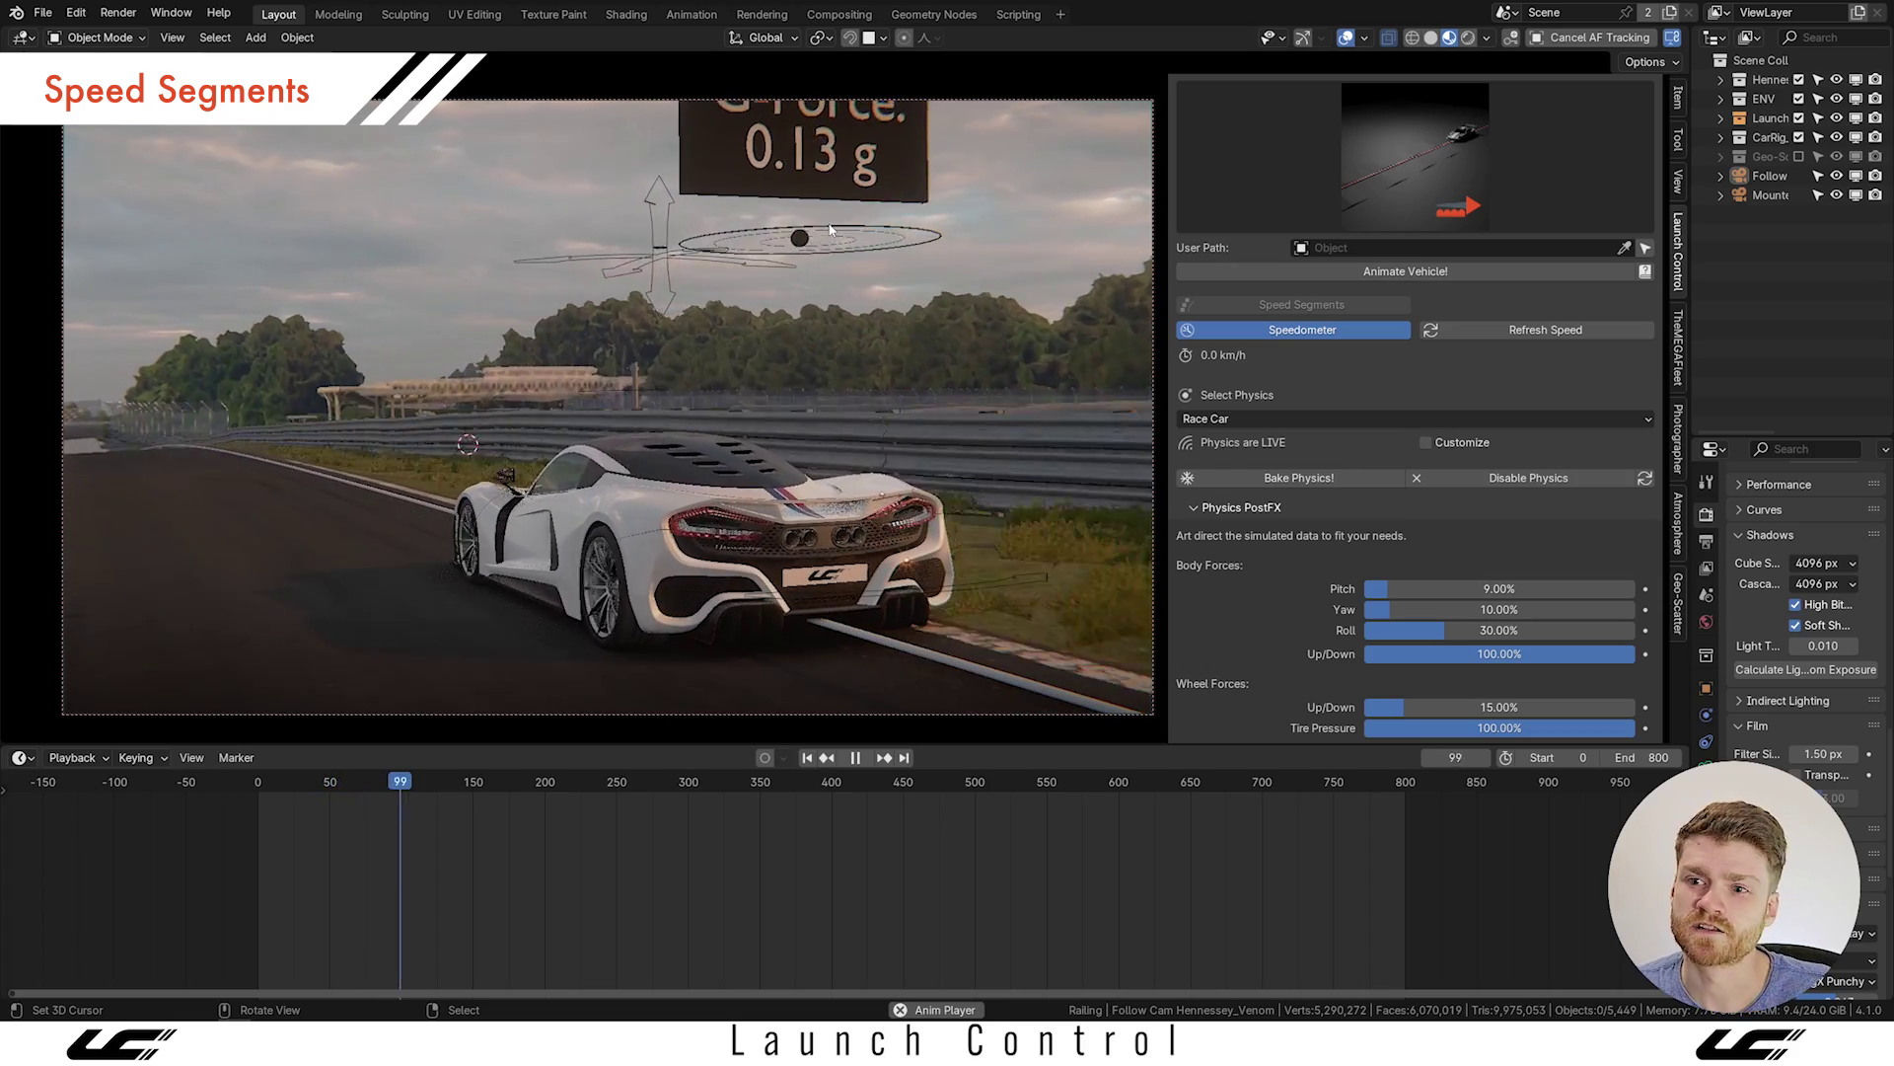
# Stop playback, leave the camera view and select the wheel-shaped speed control above the car.
pyautogui.press('space')
pyautogui.moveTo(647, 455); pyautogui.dragTo(714, 460, button='middle')
pyautogui.click(1673, 38)
pyautogui.moveTo(883, 419); pyautogui.dragTo(826, 467, button='middle')
pyautogui.scroll(-4, 826, 467)
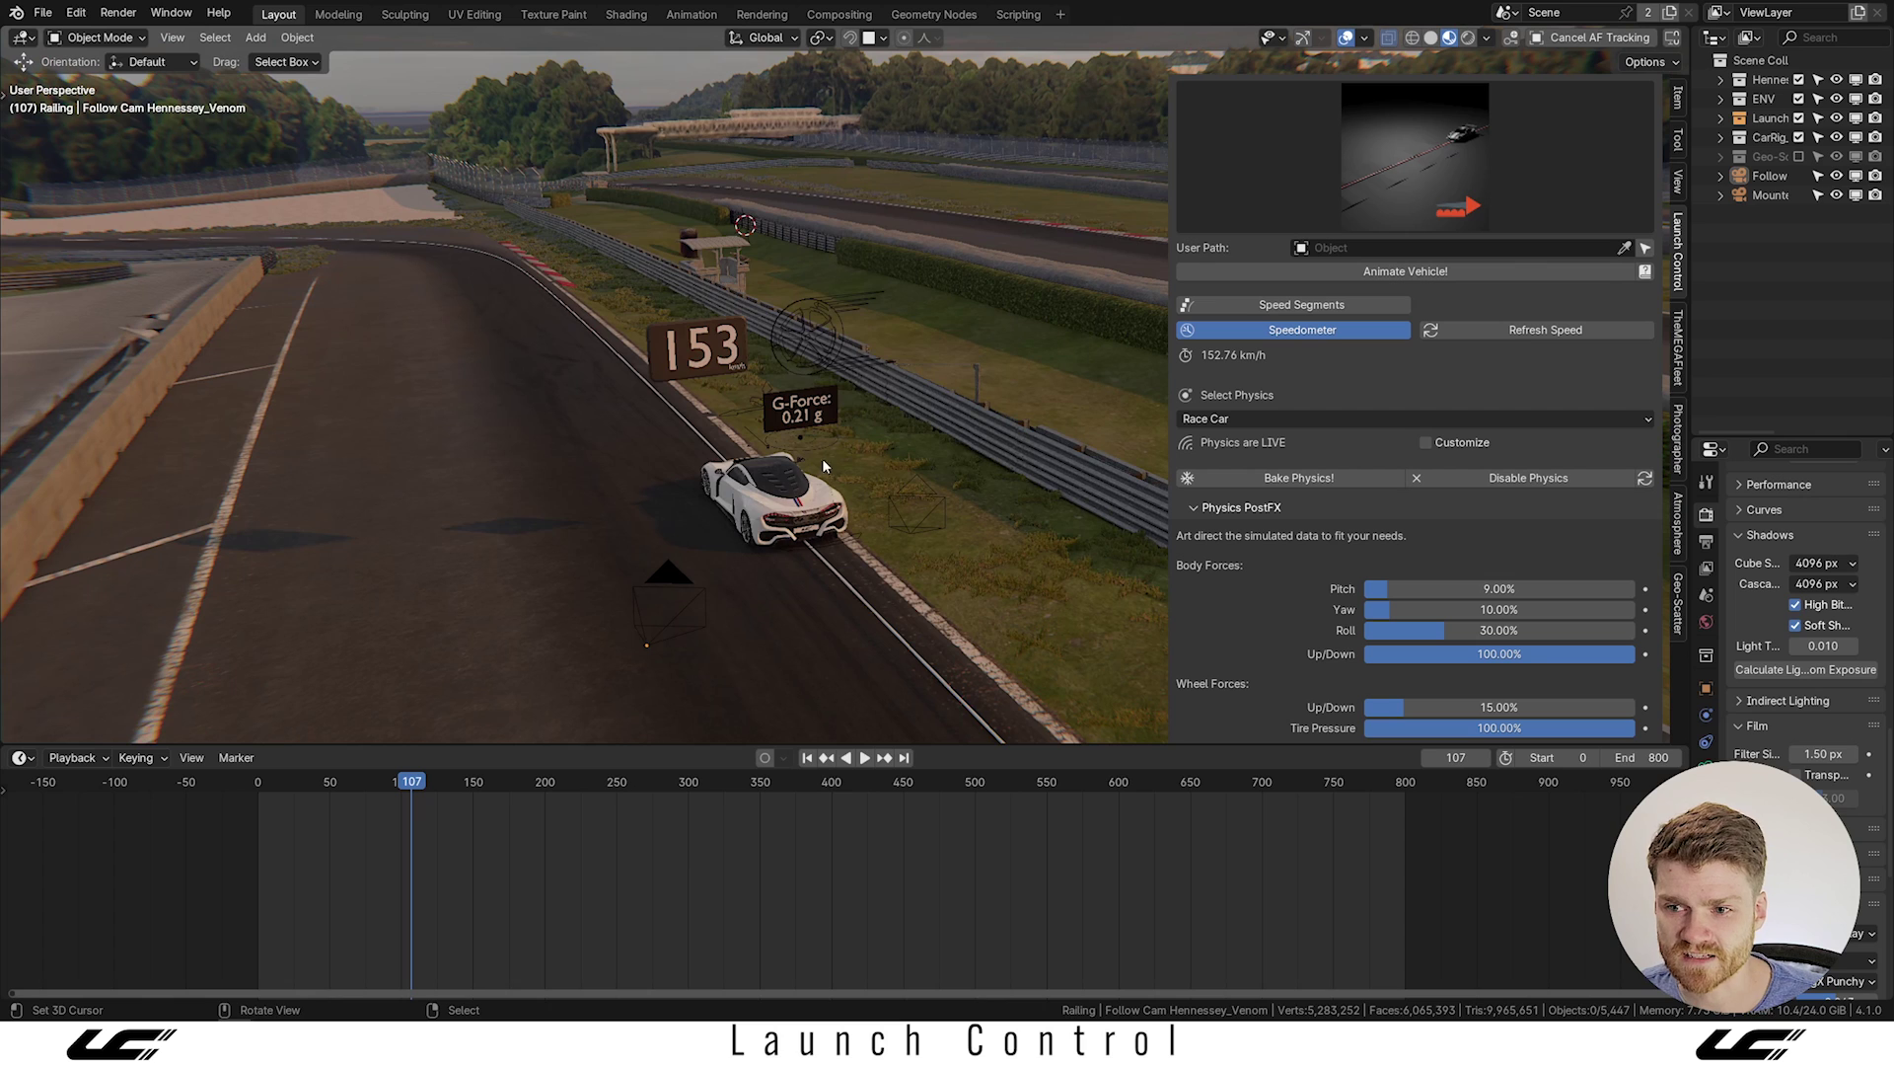
pyautogui.click(809, 366)
pyautogui.scroll(2, 620, 878)
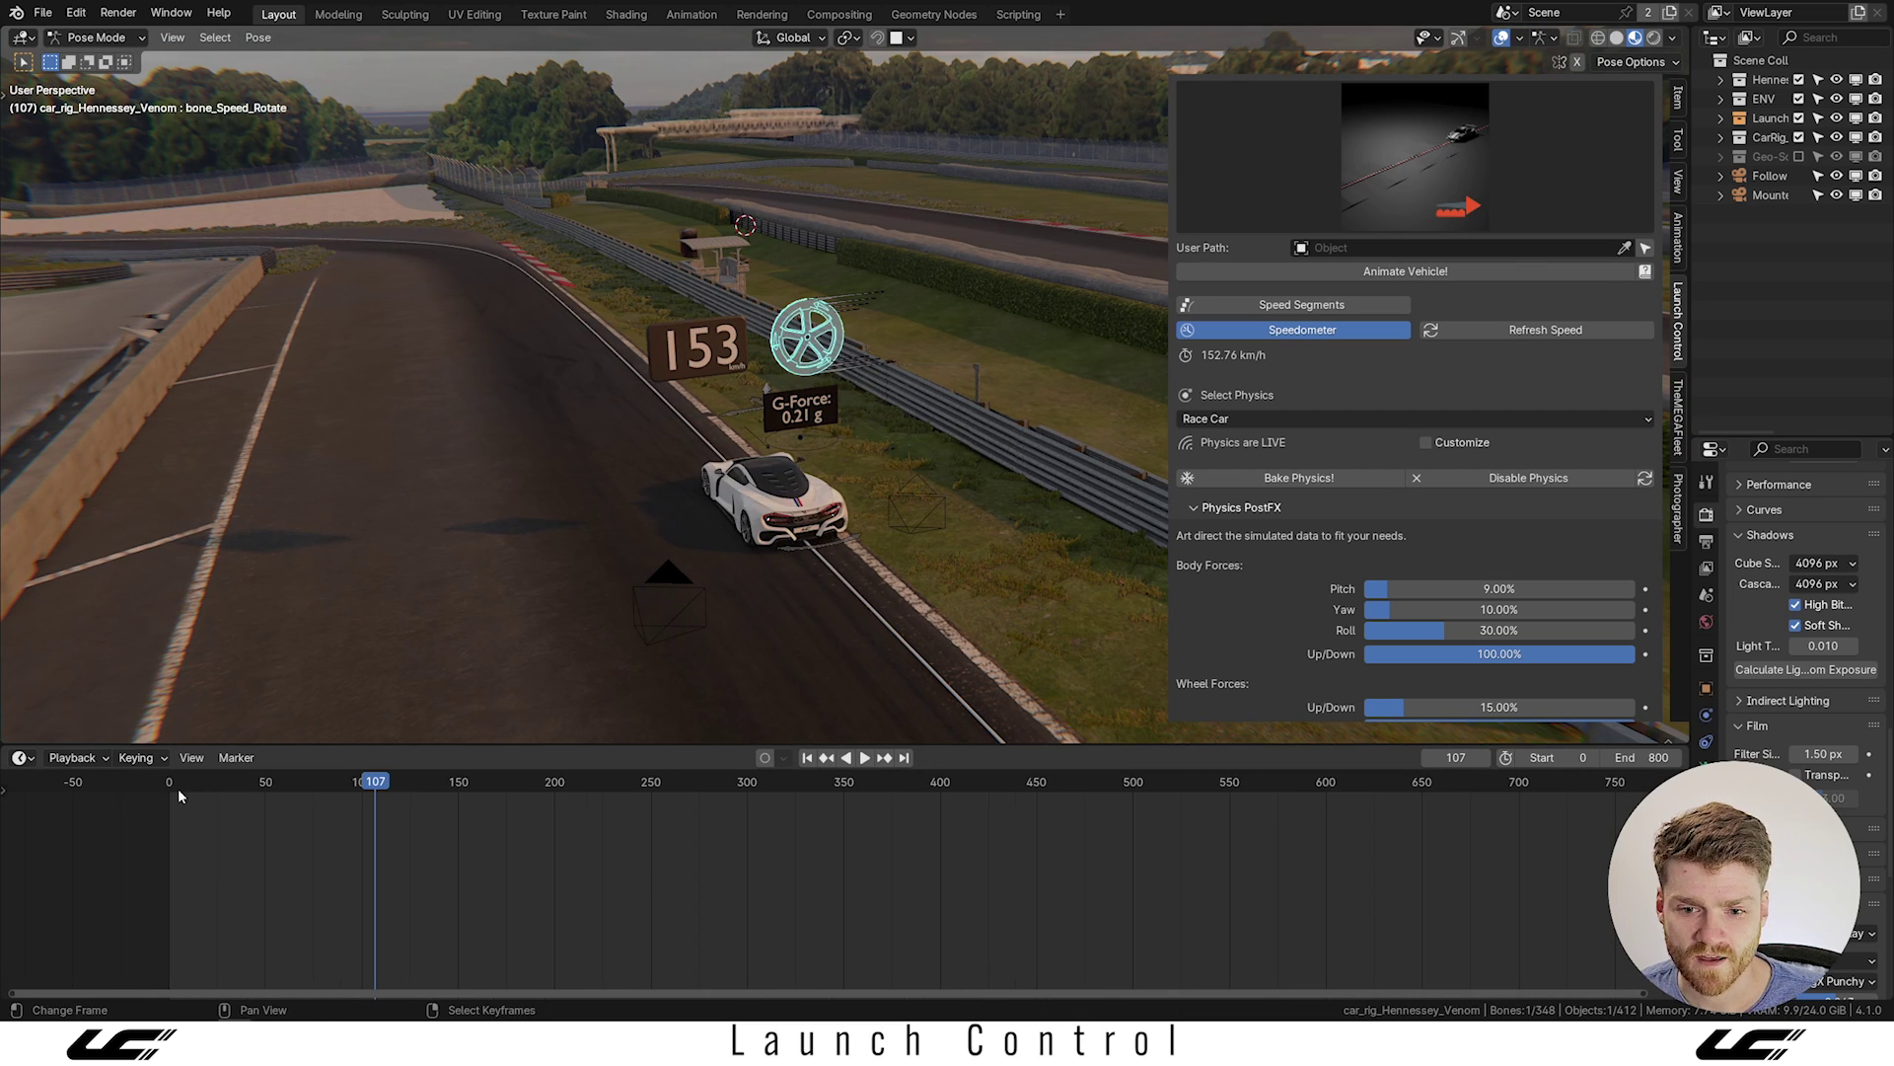
# Switch the timeline area to the Graph Editor and bring the speed control's animation curve into view.
pyautogui.click(20, 757)
pyautogui.click(301, 852)
pyautogui.scroll(-3, 769, 859)
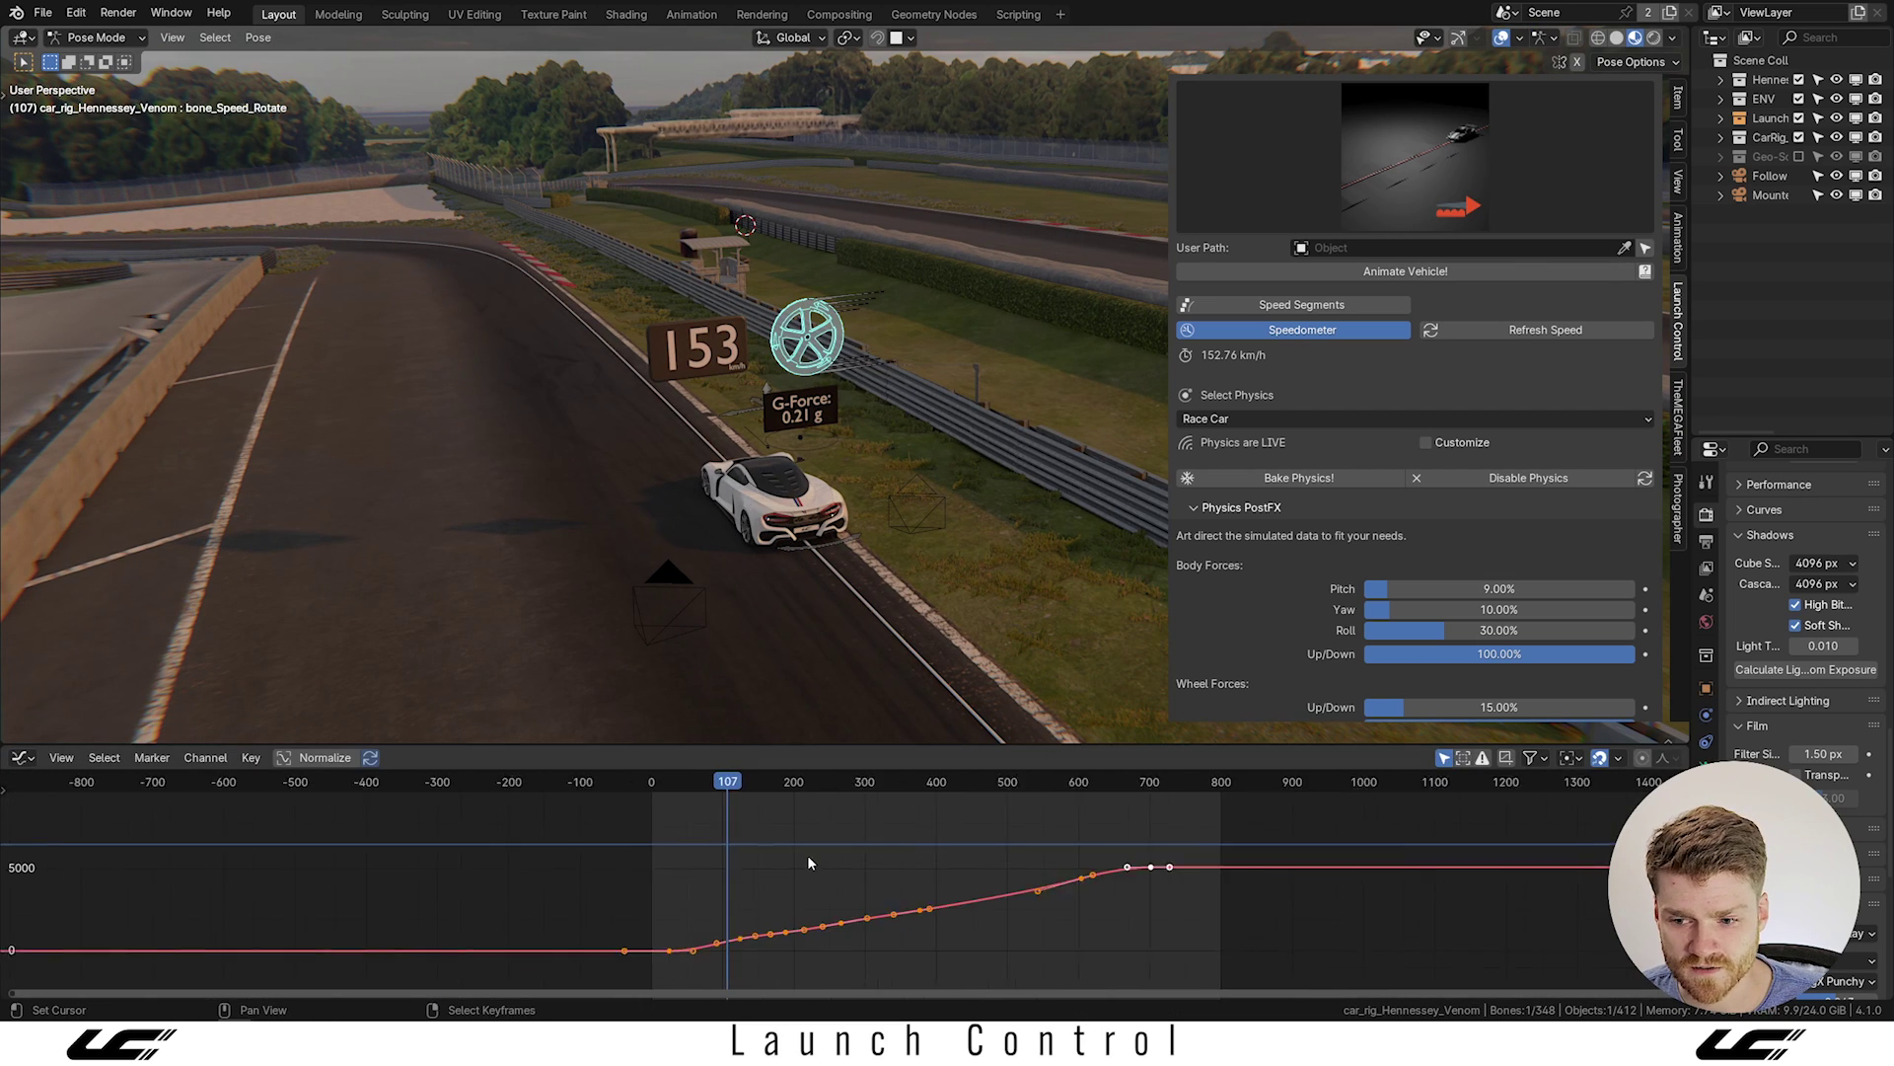
pyautogui.scroll(5, 745, 857)
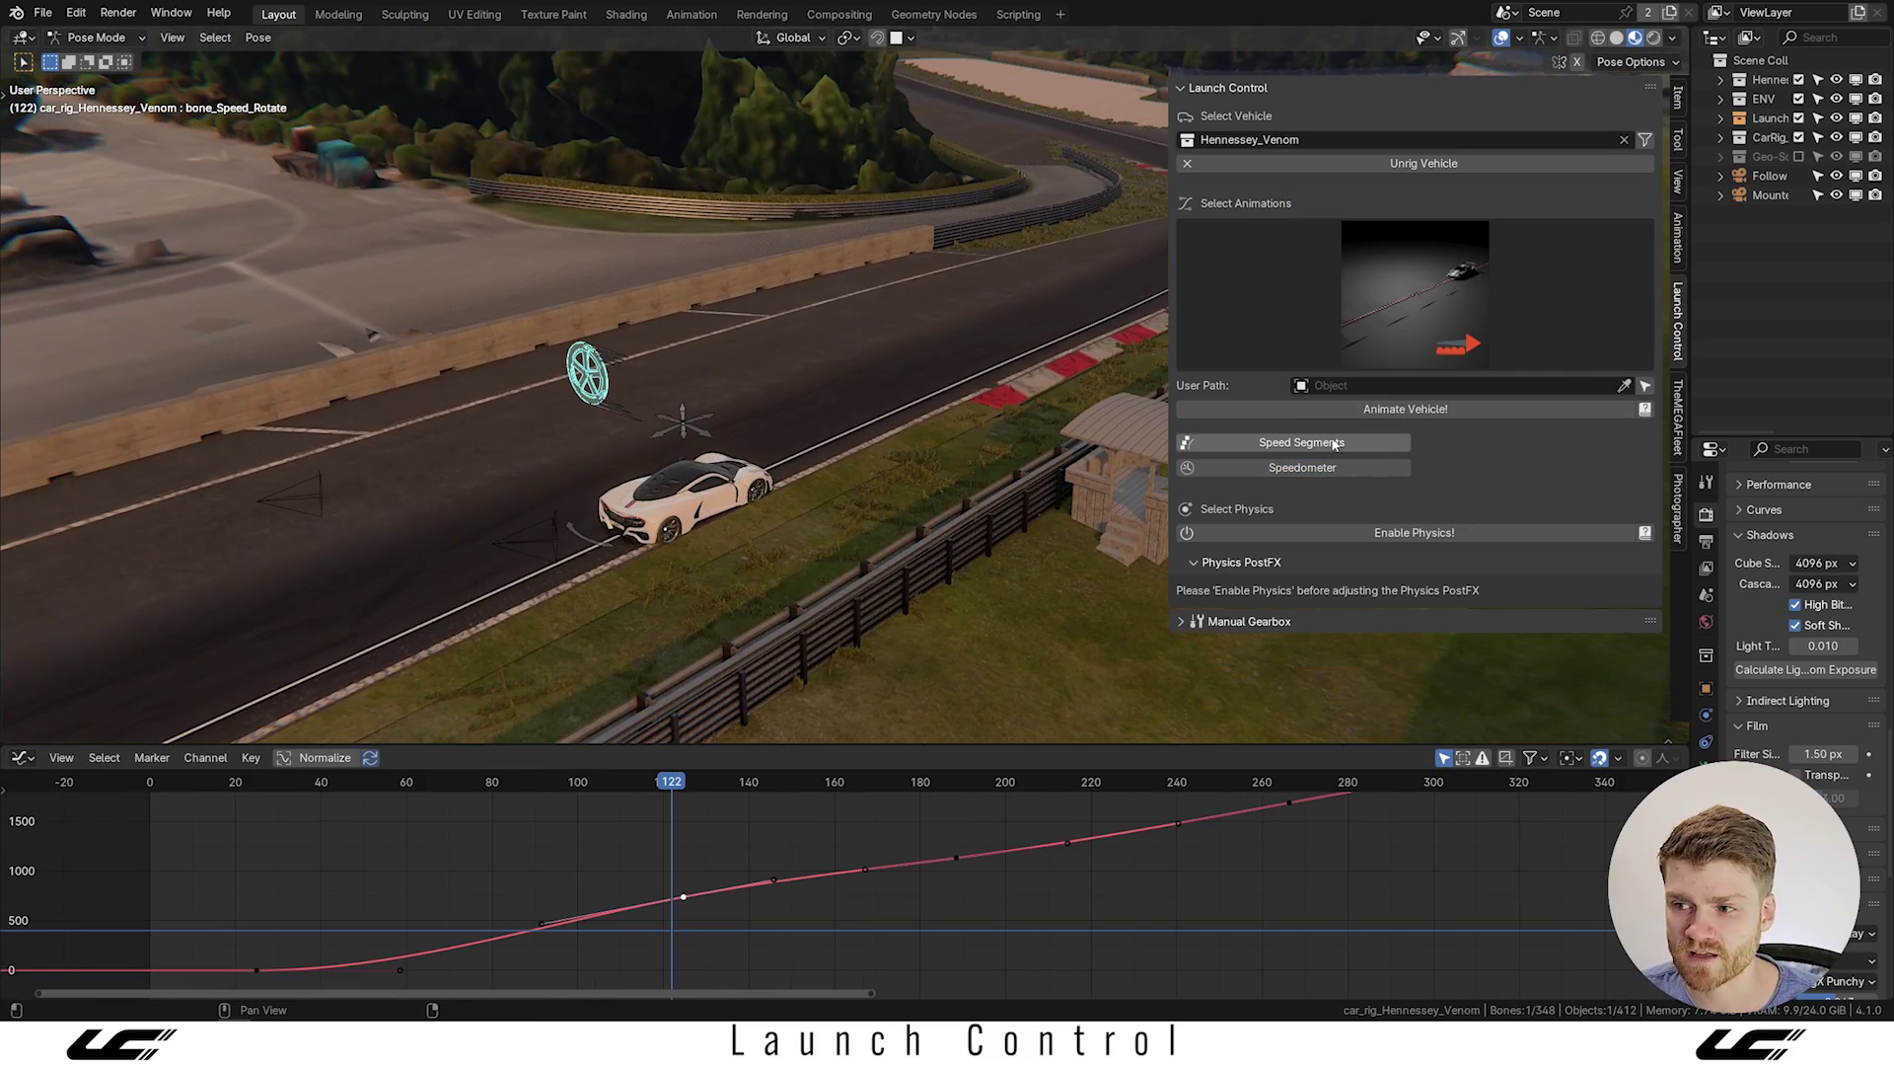
# Enable Speed Segments for the vehicle and survey the speed keys along the race track.
pyautogui.click(1334, 443)
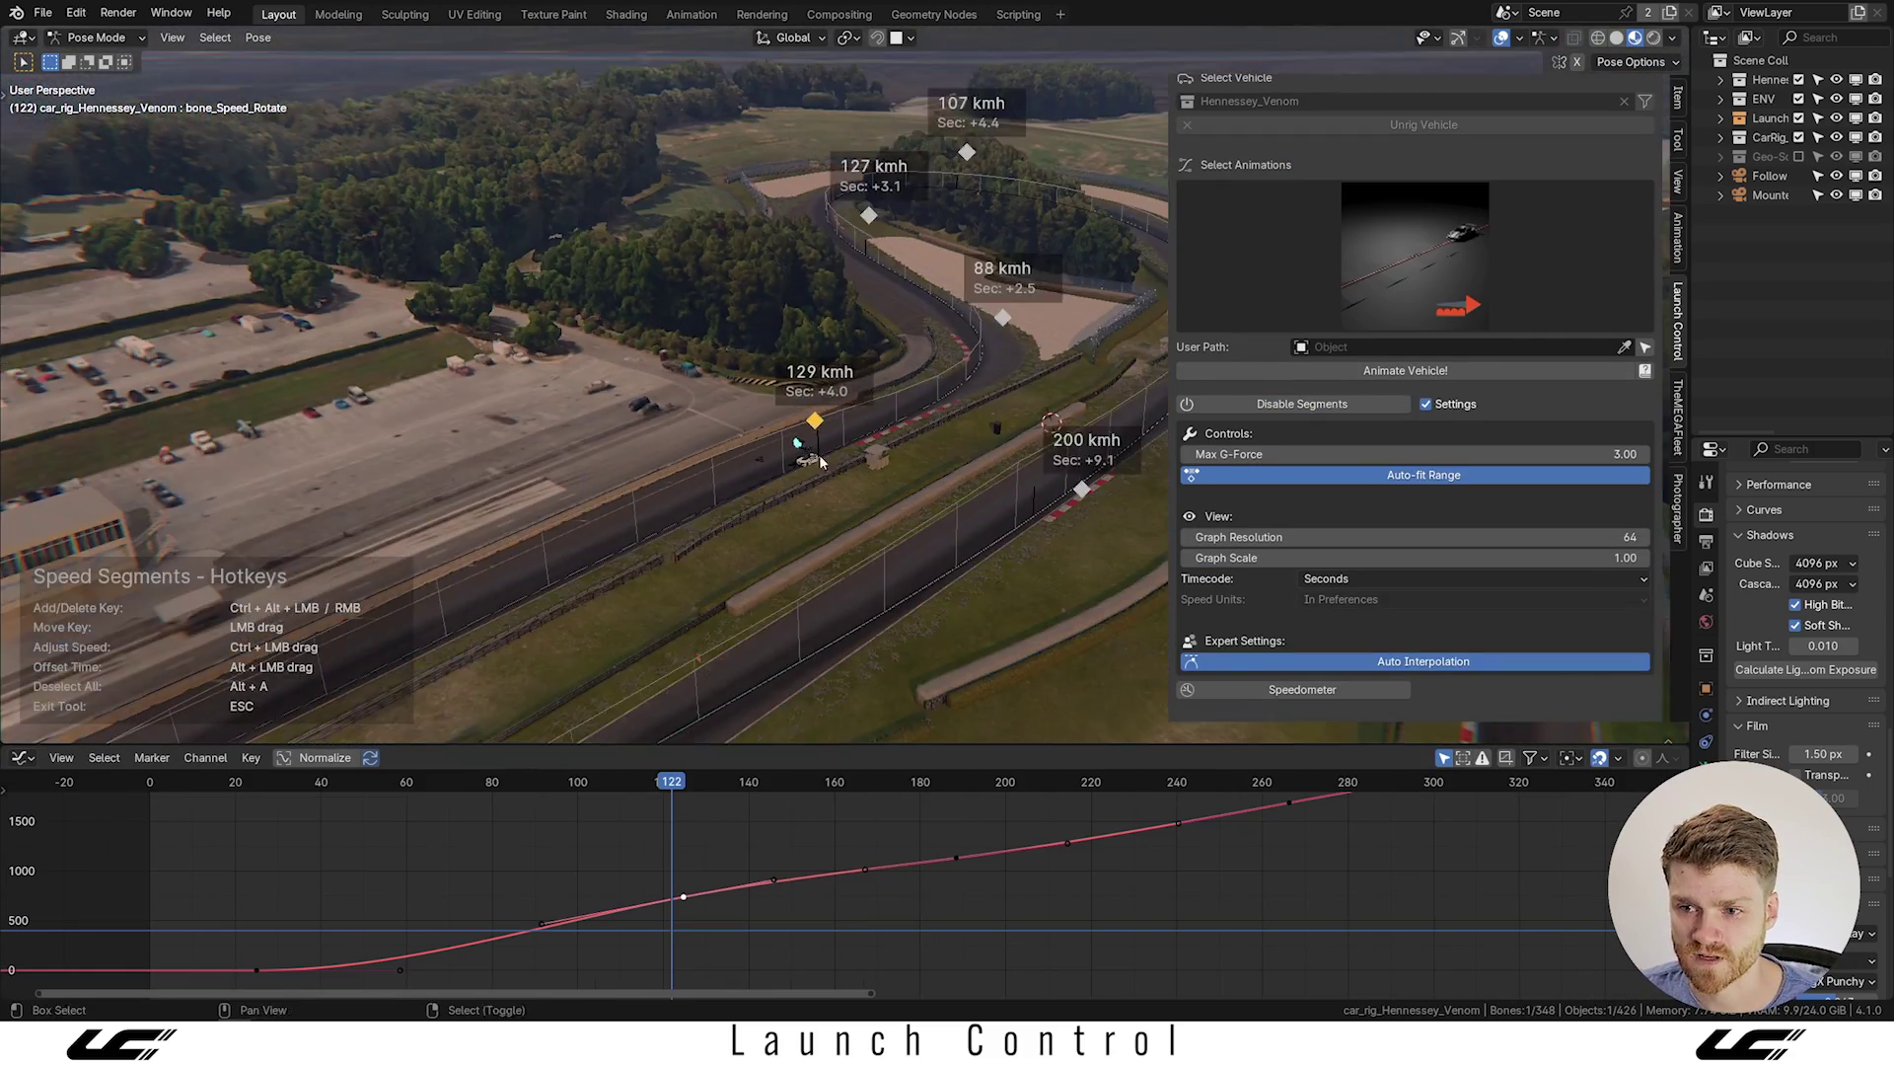
pyautogui.scroll(-3, 822, 465)
pyautogui.moveTo(822, 466)
pyautogui.mouseDown(button='middle')
pyautogui.moveTo(768, 465)
pyautogui.moveTo(849, 450)
pyautogui.moveTo(802, 505)
pyautogui.moveTo(718, 494)
pyautogui.mouseUp(button='middle')
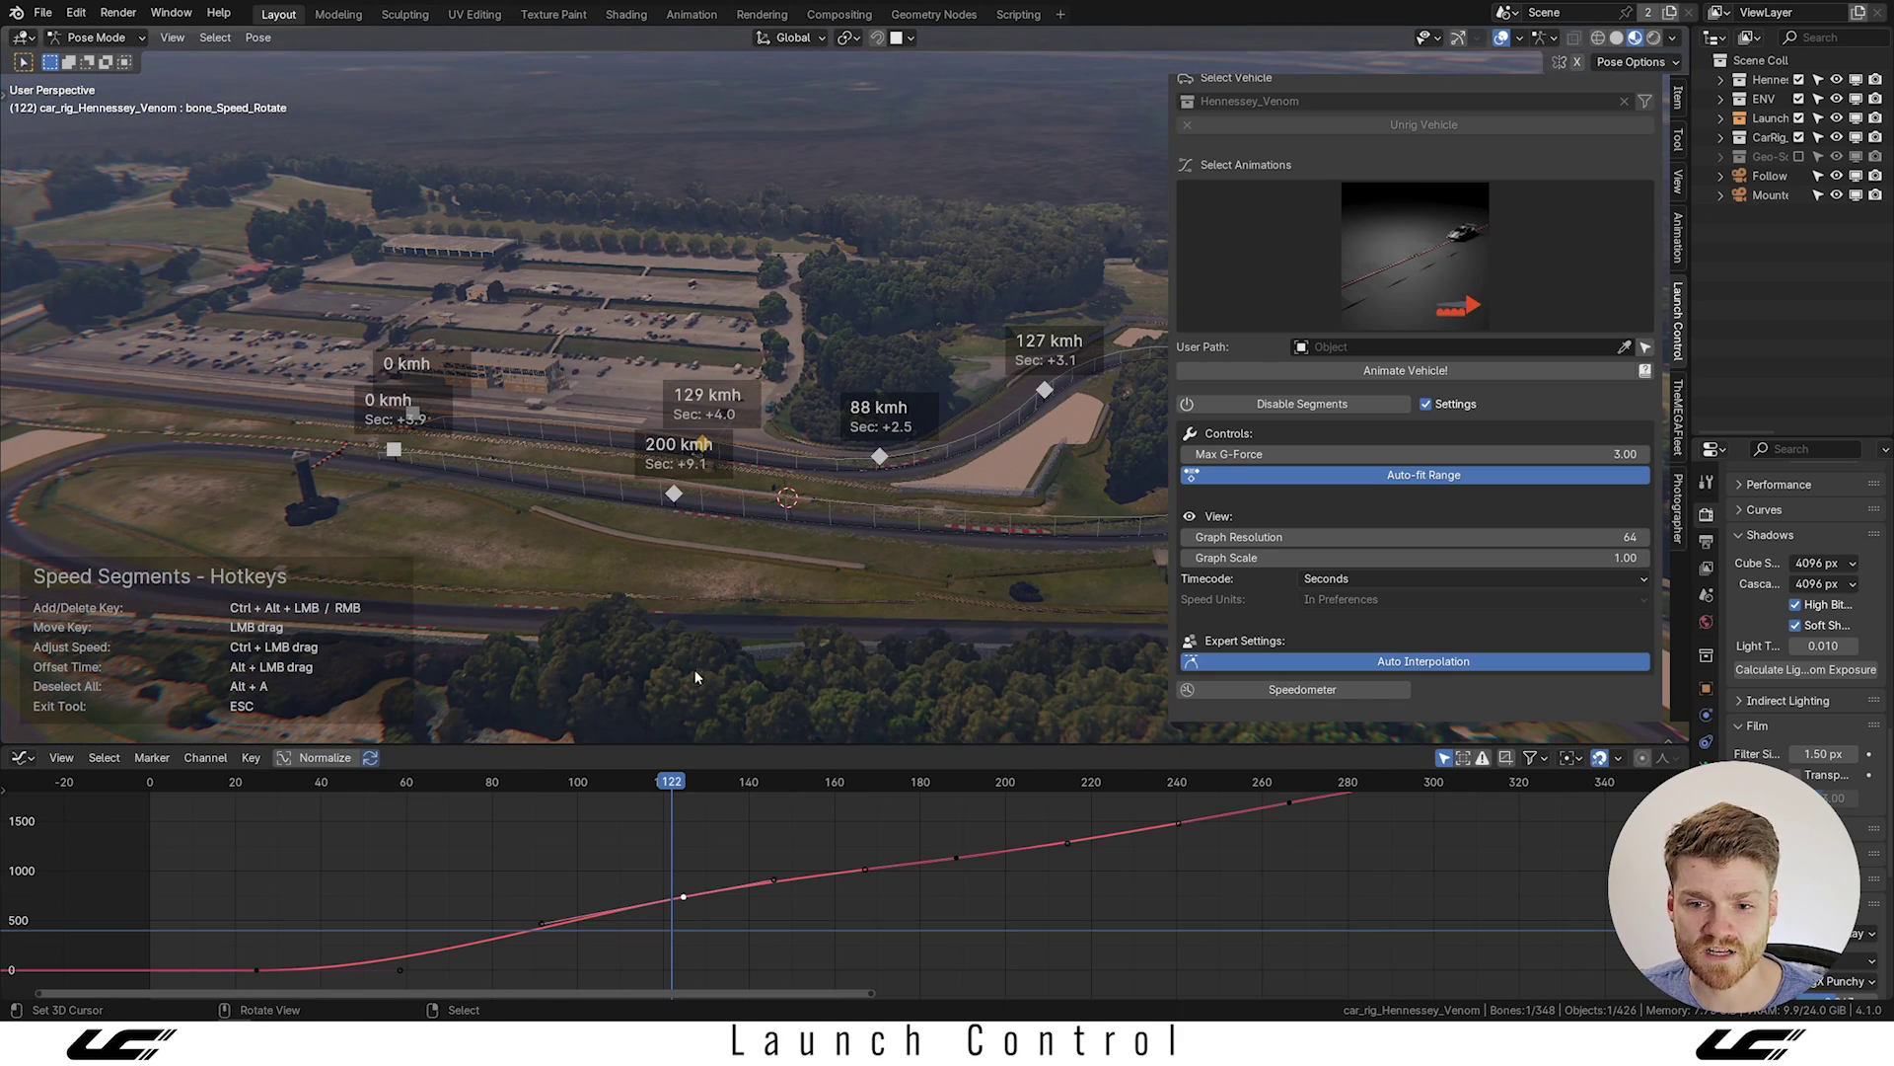
pyautogui.scroll(-10, 789, 868)
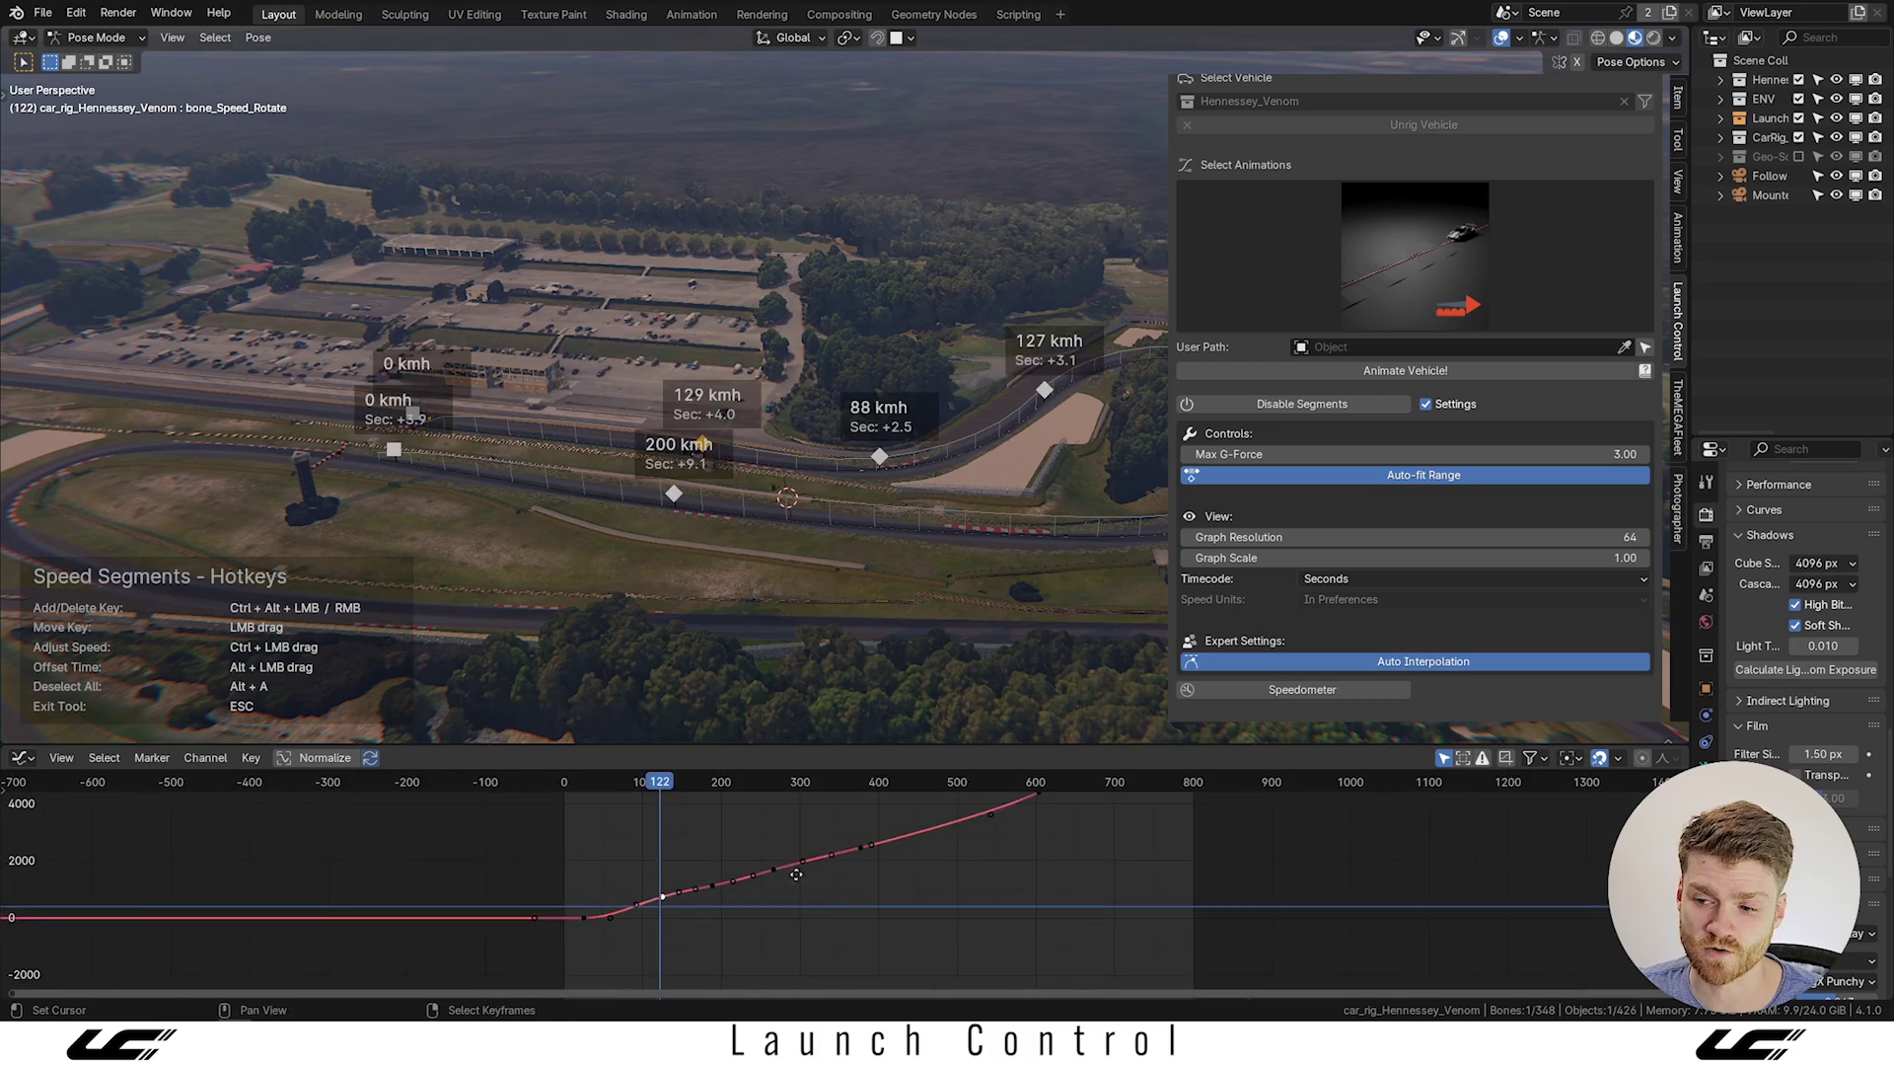
pyautogui.moveTo(771, 433)
pyautogui.mouseDown(button='middle')
pyautogui.moveTo(661, 465)
pyautogui.moveTo(771, 460)
pyautogui.moveTo(734, 472)
pyautogui.moveTo(807, 475)
pyautogui.moveTo(805, 493)
pyautogui.mouseUp(button='middle')
pyautogui.press('n')
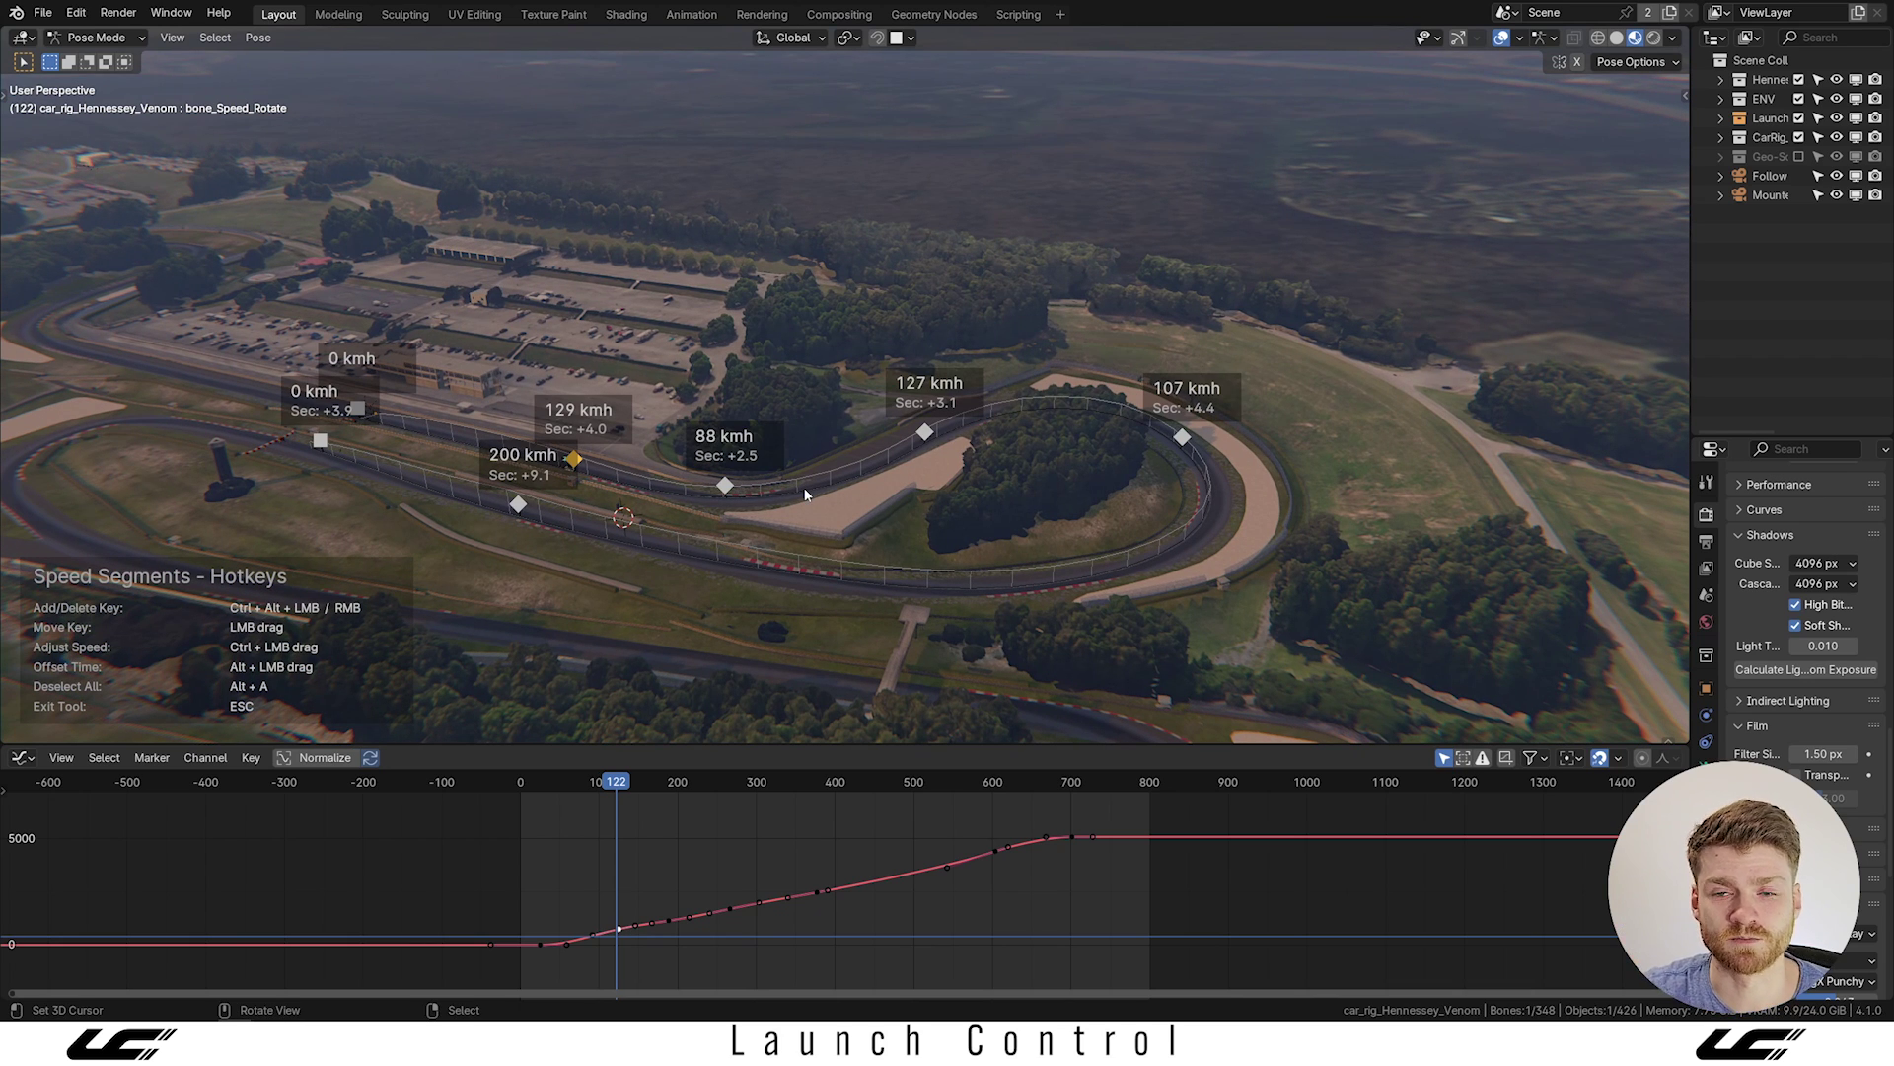
pyautogui.scroll(3, 416, 487)
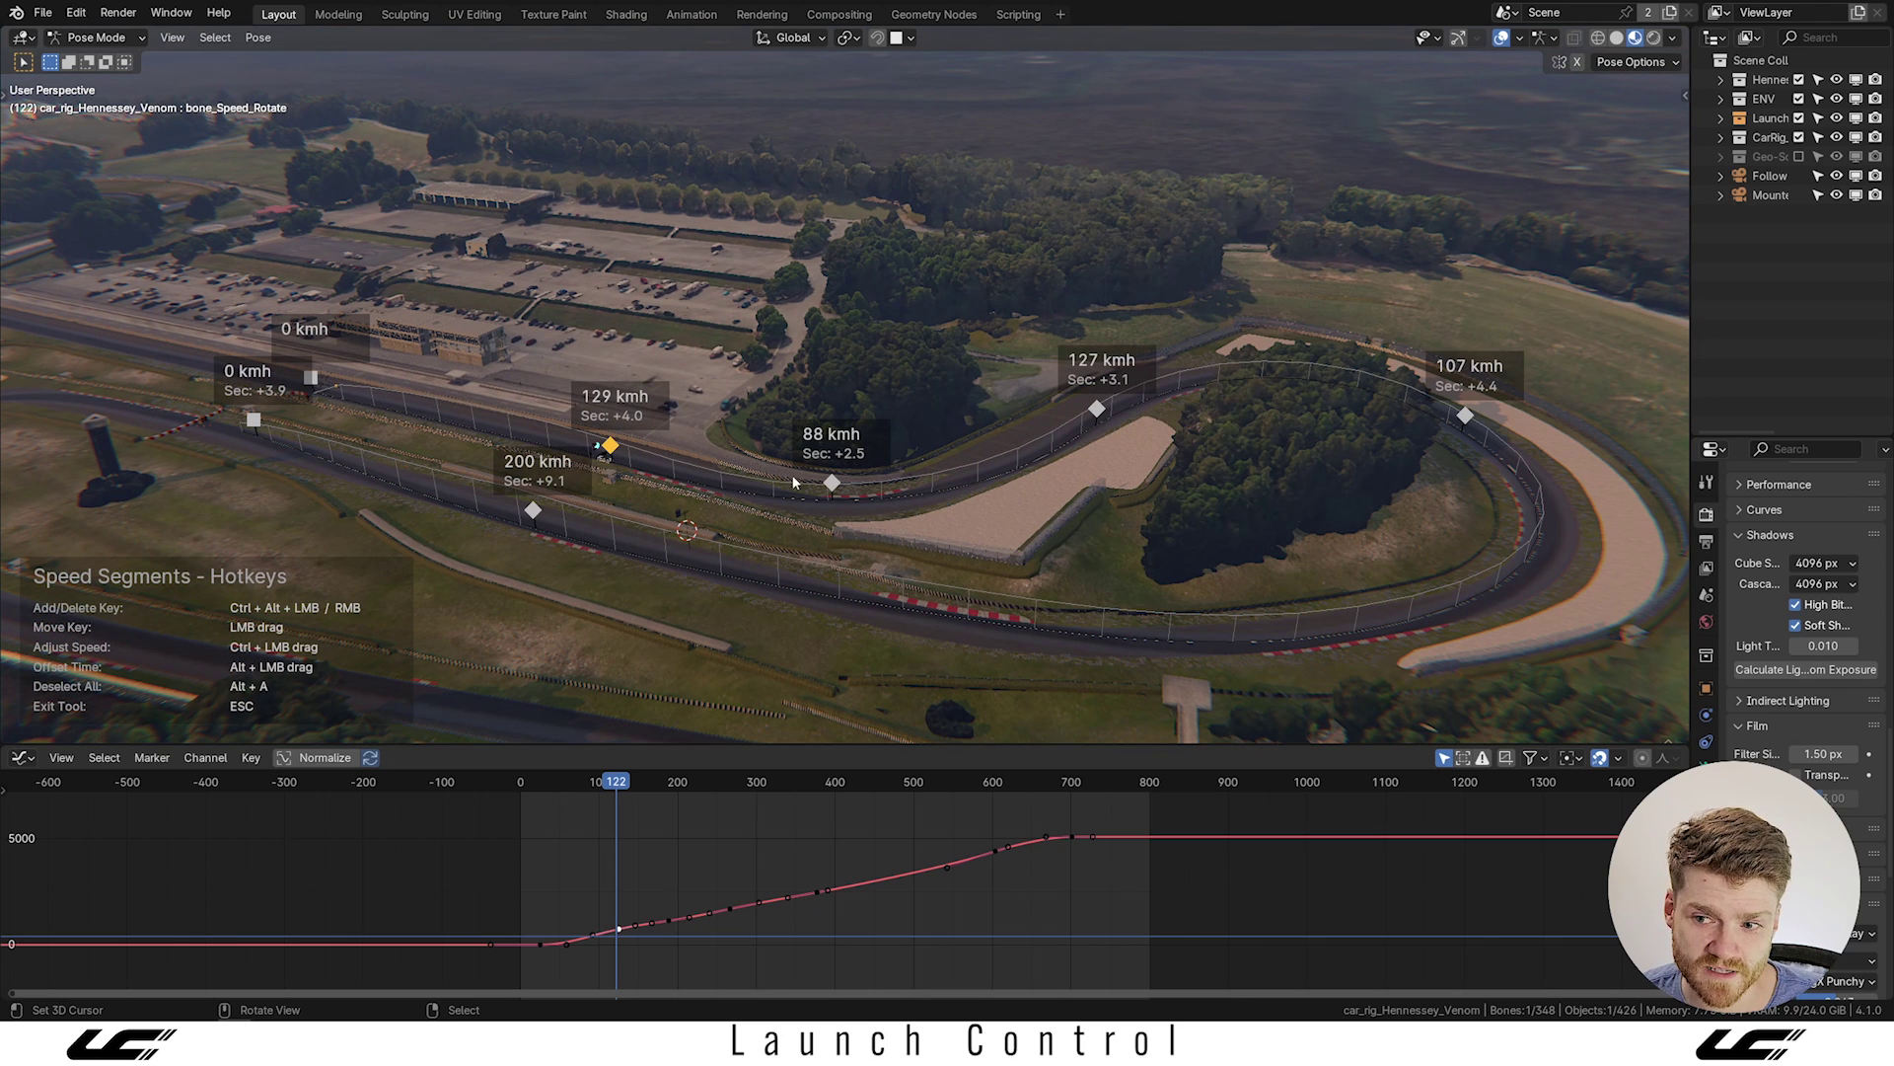
# Set the Speed Segments graph scale to 3.
pyautogui.press('n')
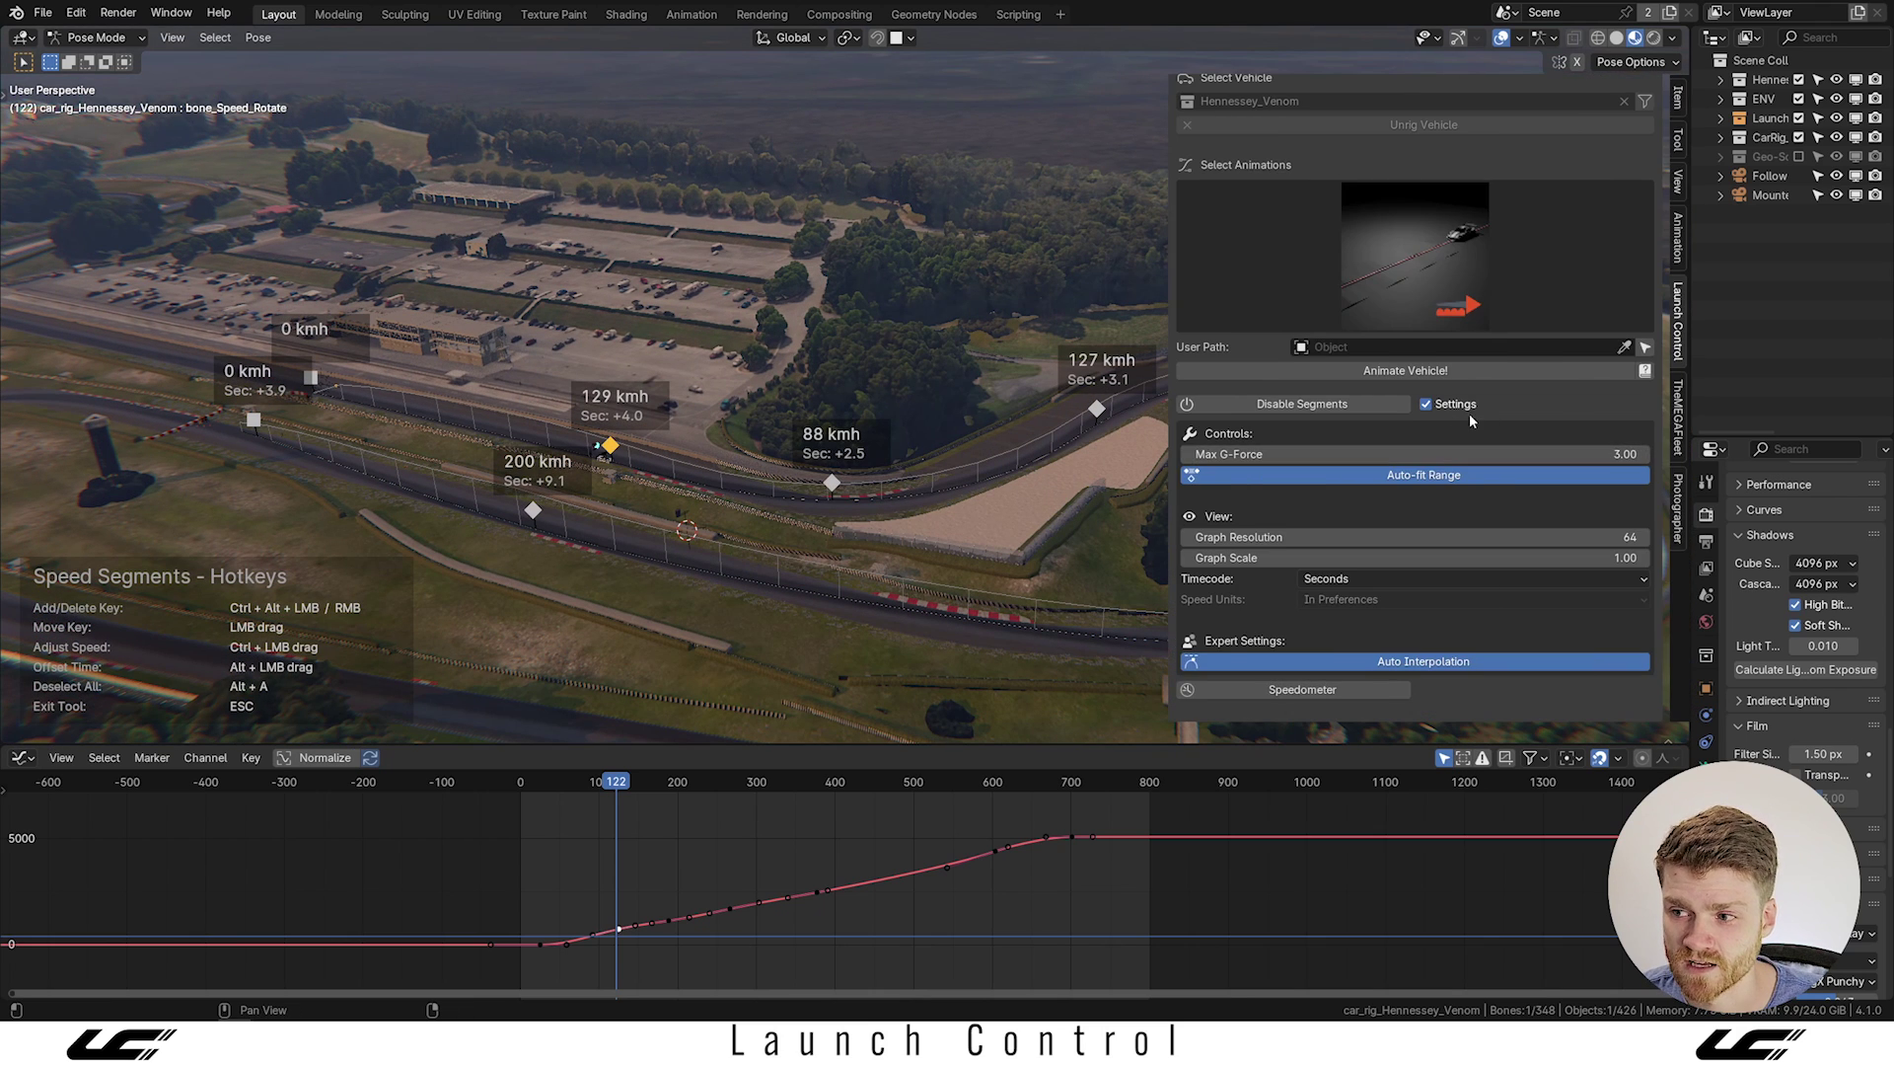
pyautogui.click(1390, 559)
pyautogui.write('3')
pyautogui.press('Return')
pyautogui.press('n')
# Examine the speed graph and its keys along the track from several angles.
pyautogui.moveTo(784, 539)
pyautogui.mouseDown(button='middle')
pyautogui.moveTo(827, 507)
pyautogui.moveTo(864, 525)
pyautogui.moveTo(804, 558)
pyautogui.mouseUp(button='middle')
pyautogui.moveTo(739, 451); pyautogui.dragTo(737, 406, button='middle')
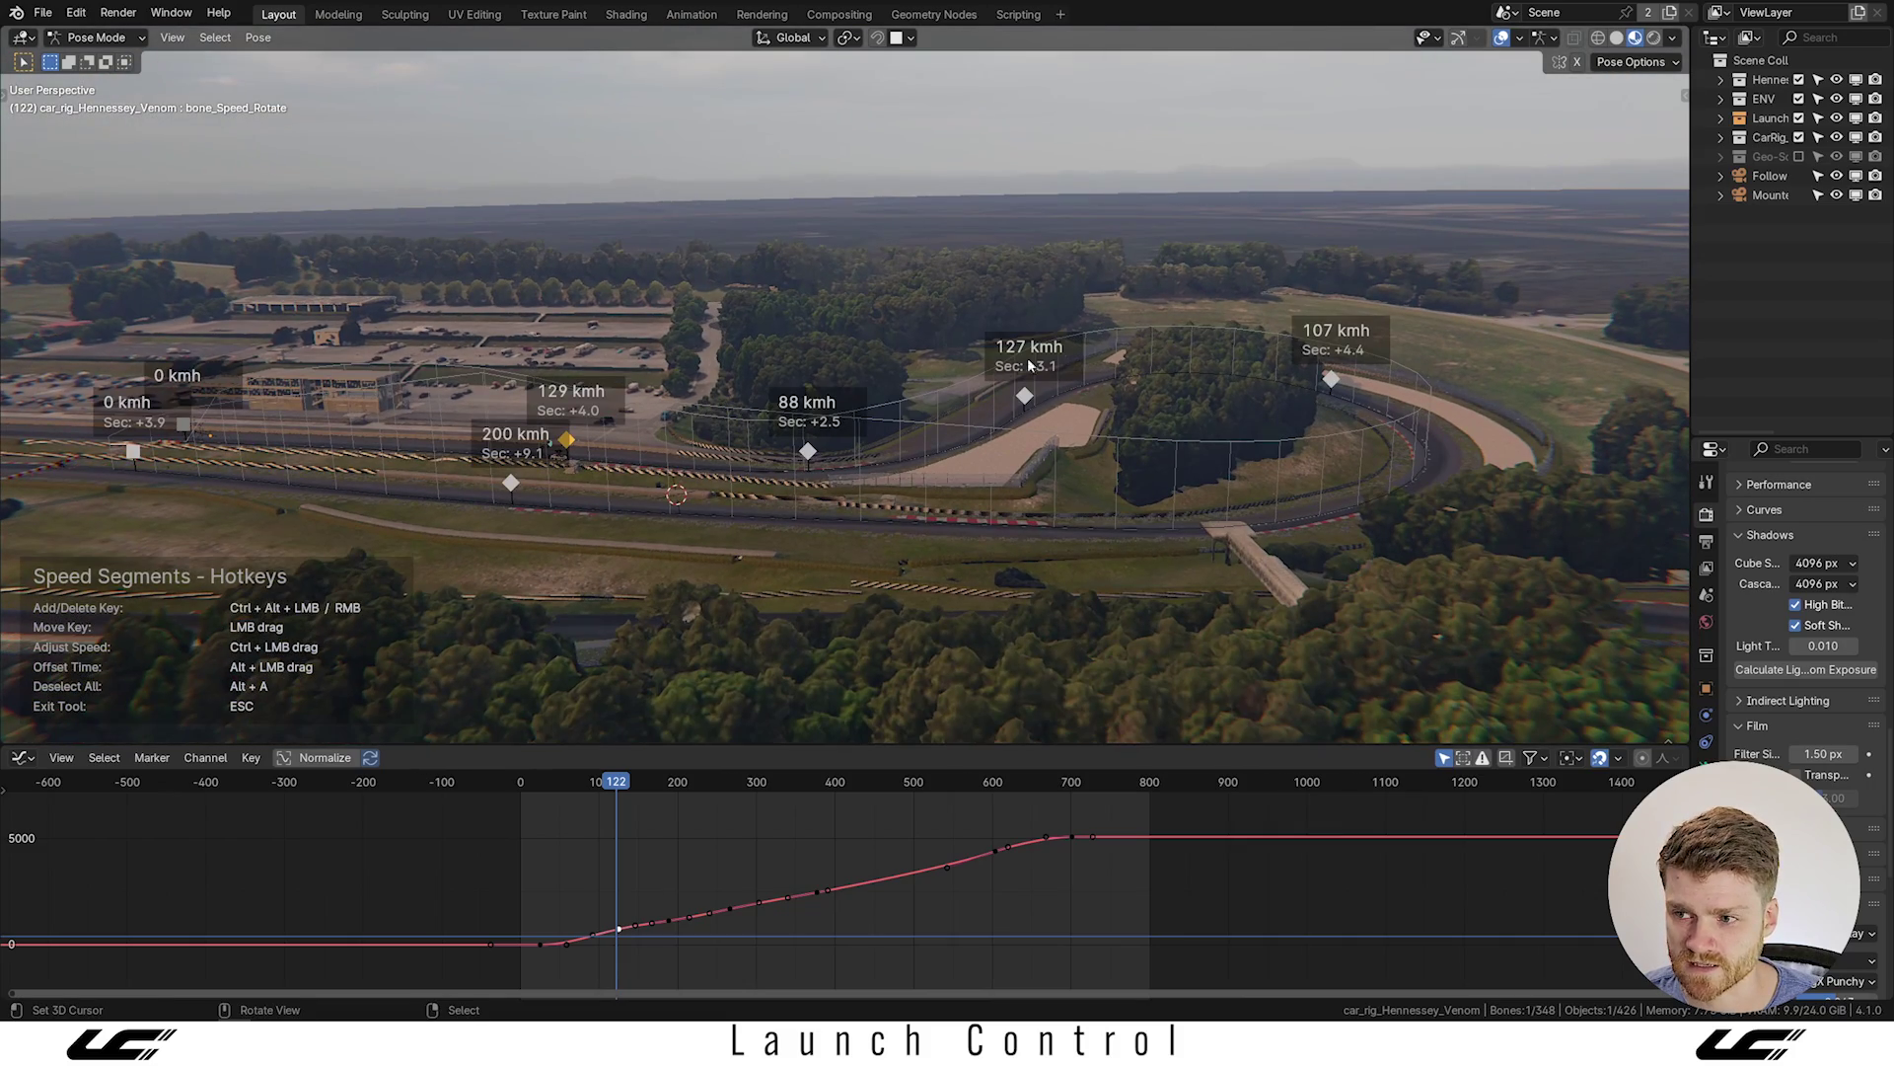
pyautogui.moveTo(588, 470); pyautogui.dragTo(669, 553, button='middle')
pyautogui.keyDown('shift'); pyautogui.moveTo(631, 414); pyautogui.dragTo(649, 419, button='middle'); pyautogui.keyUp('shift')
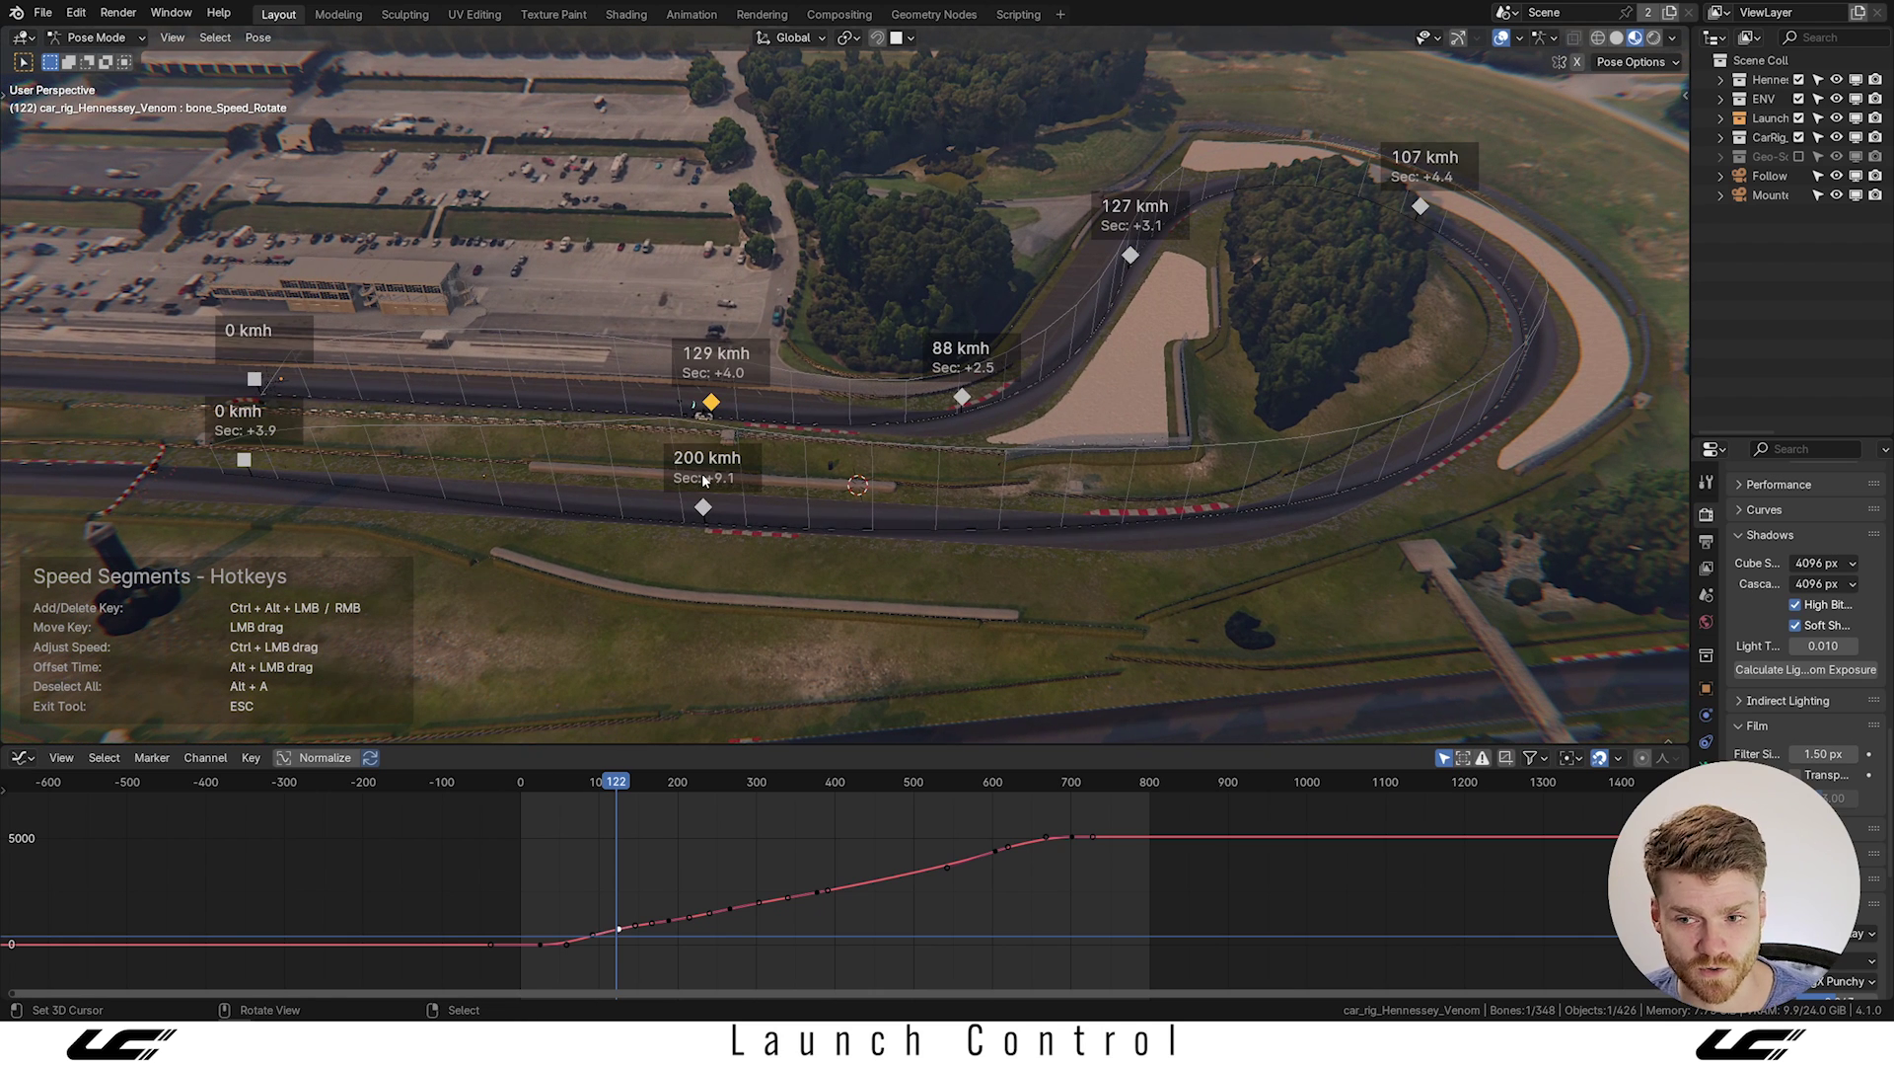
pyautogui.moveTo(274, 460); pyautogui.dragTo(369, 499, button='middle')
pyautogui.moveTo(838, 499); pyautogui.dragTo(755, 465, button='middle')
pyautogui.scroll(4, 762, 440)
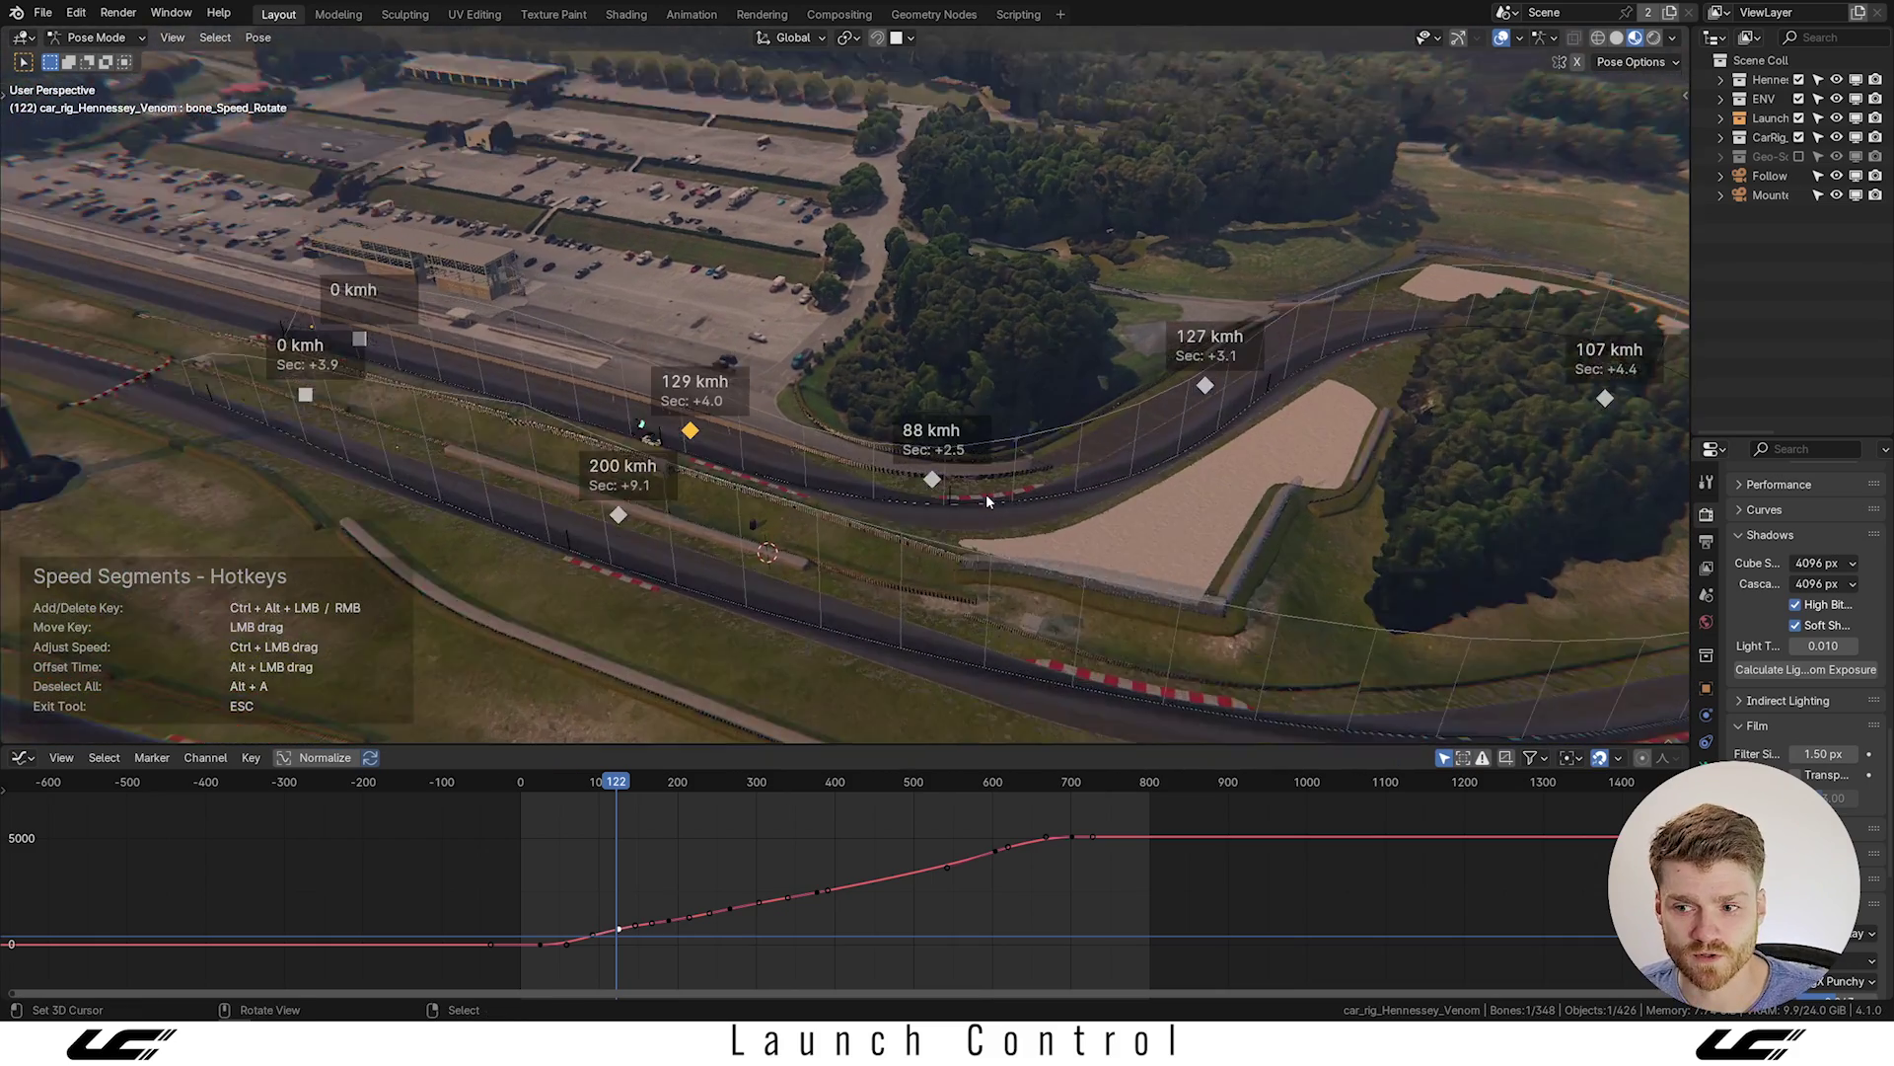
pyautogui.scroll(4, 977, 503)
# Play the animation up to the first corner and set that corner's speed key to 50 km/h.
pyautogui.press('space')
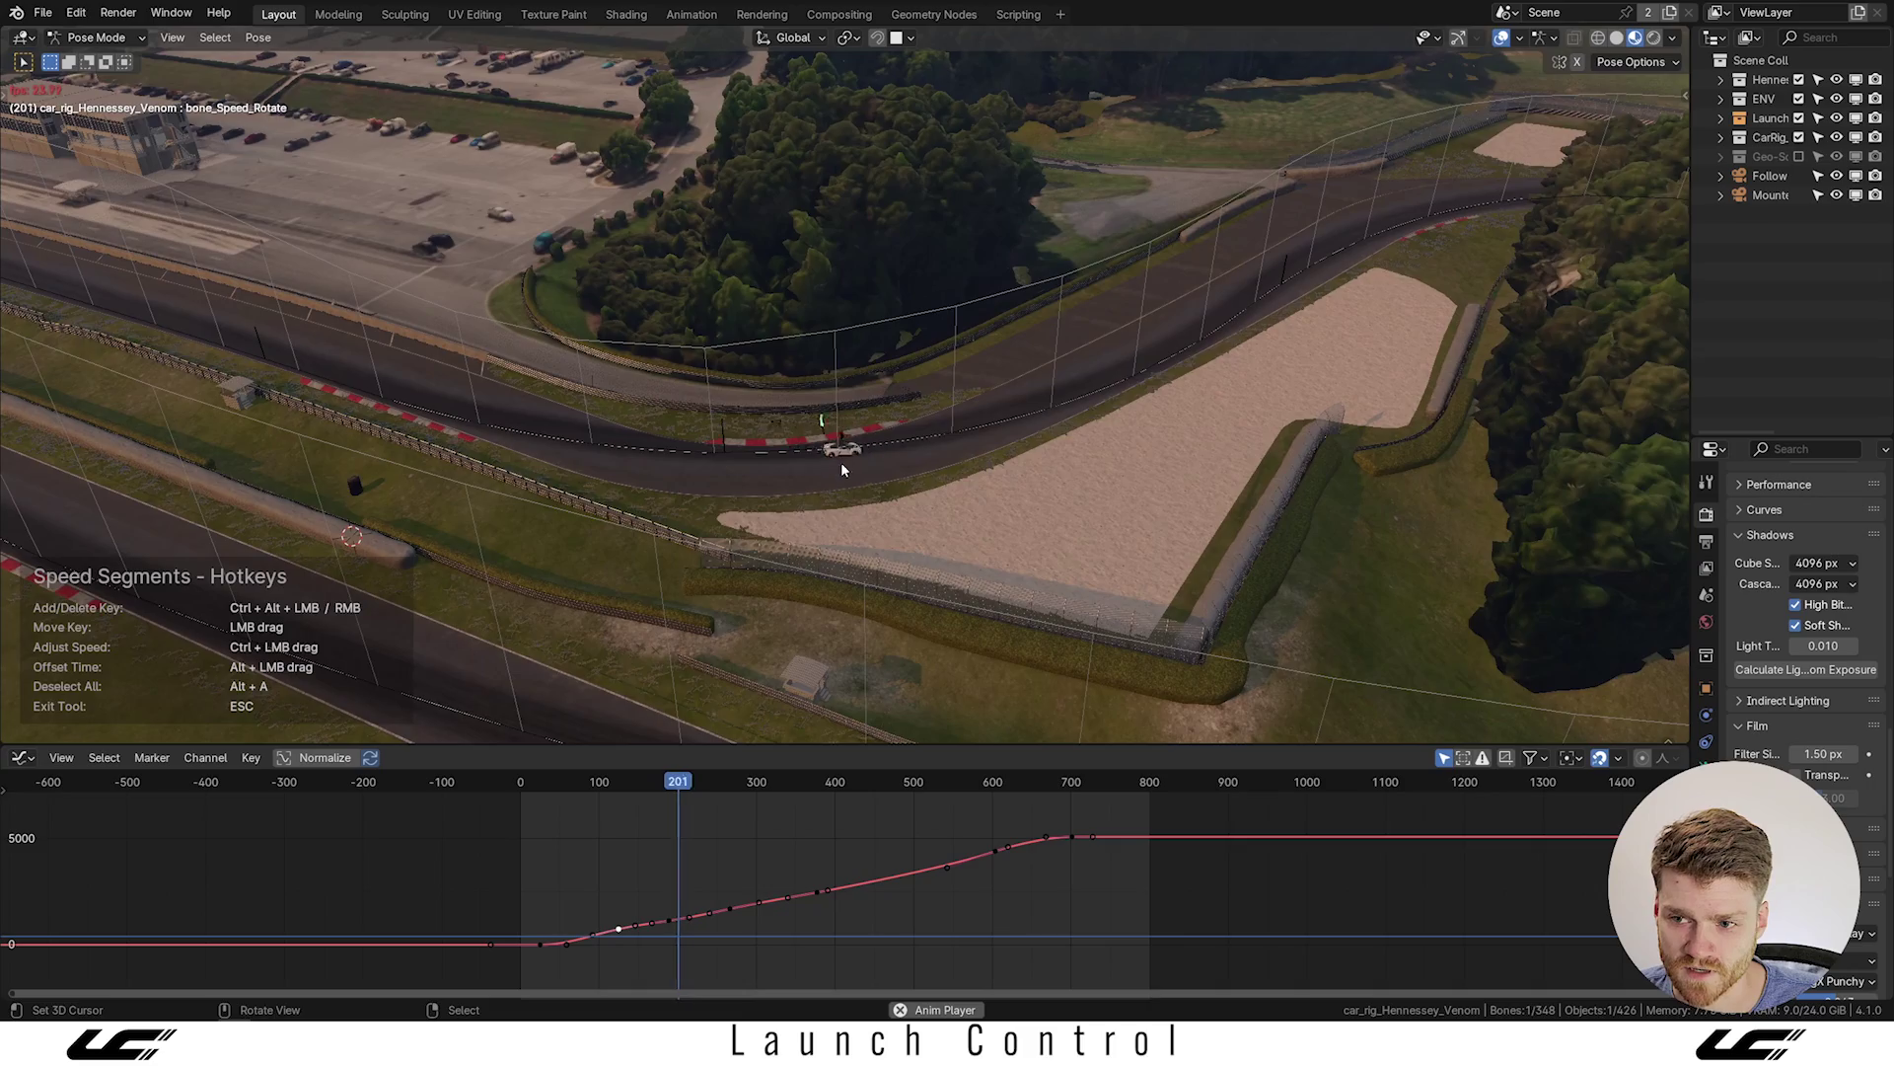
pyautogui.moveTo(840, 462); pyautogui.dragTo(758, 442, button='middle')
pyautogui.press('space')
pyautogui.click(756, 388)
pyautogui.moveTo(756, 390); pyautogui.dragTo(773, 391, button='middle')
pyautogui.keyDown('ctrl'); pyautogui.moveTo(771, 401); pyautogui.dragTo(772, 454); pyautogui.keyUp('ctrl')
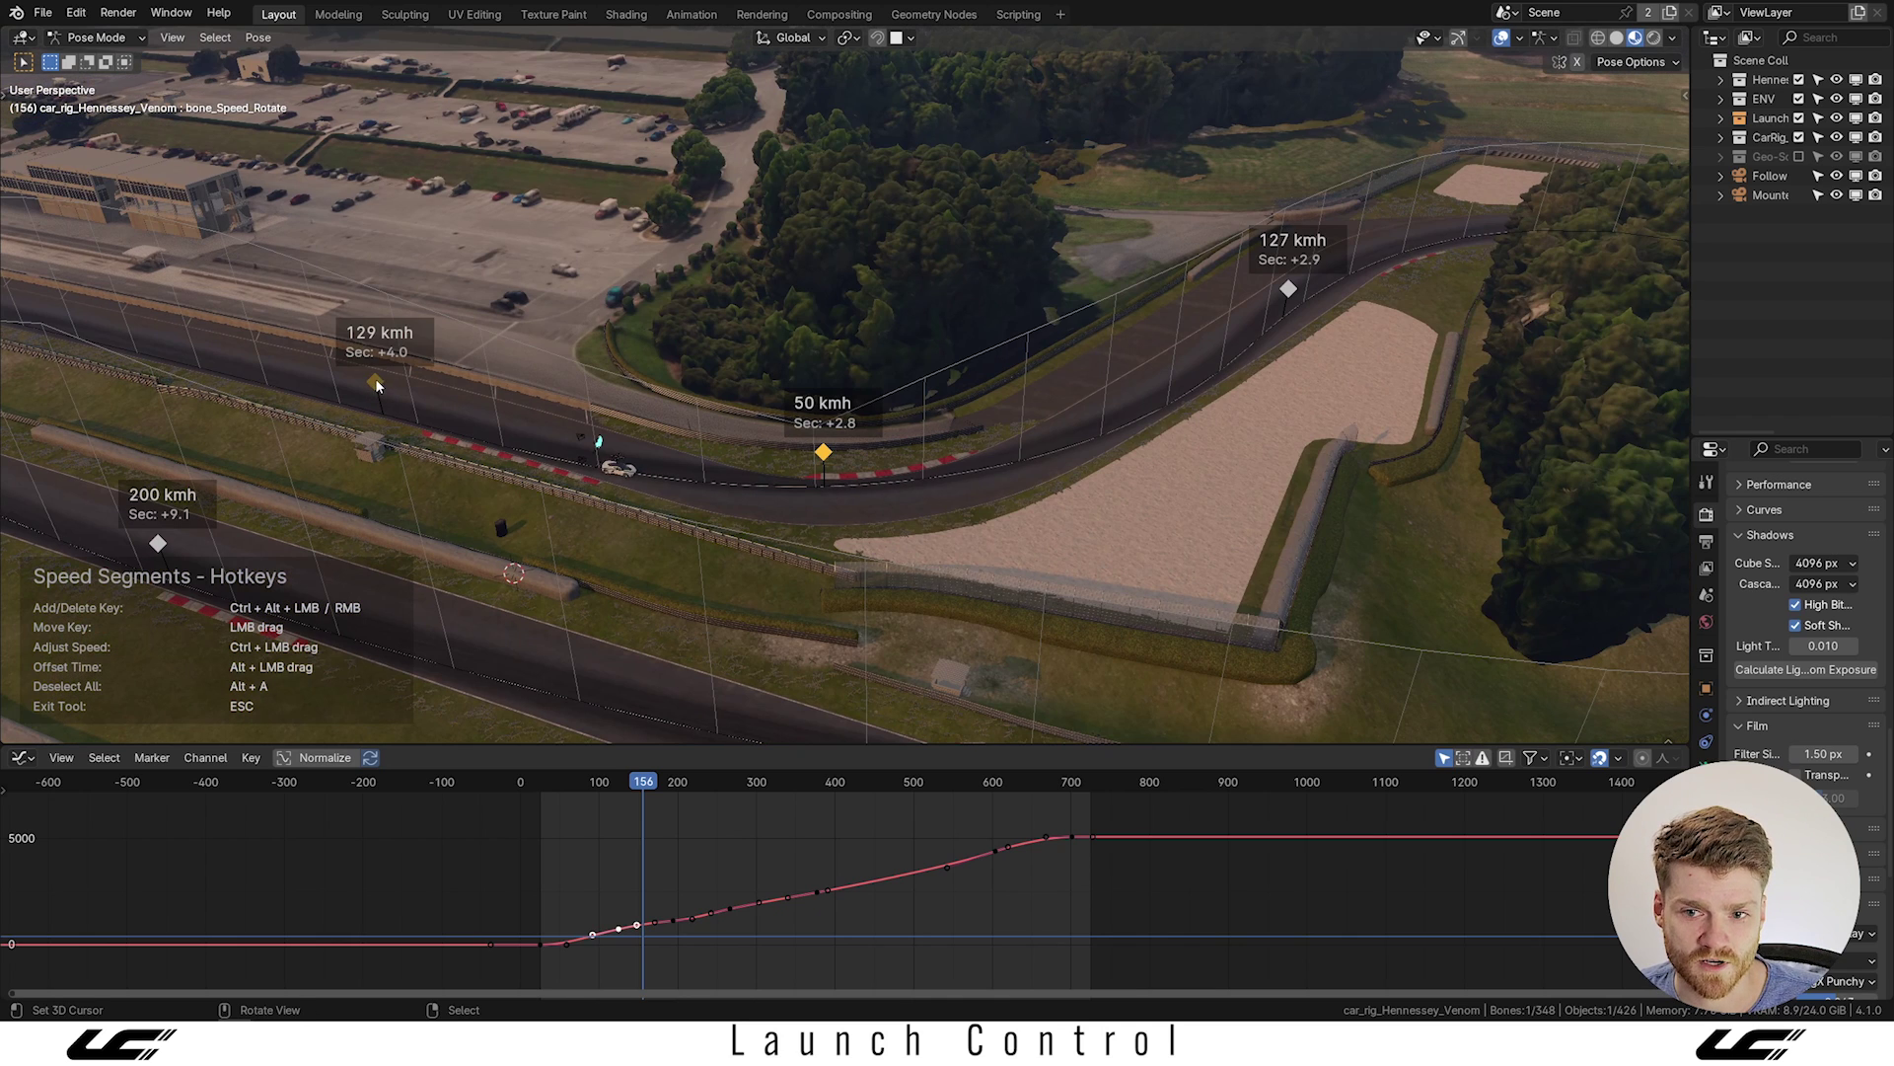
# Offset the corner key's segment time to 3.5 seconds and adjust its speed.
pyautogui.moveTo(376, 385)
pyautogui.mouseDown()
pyautogui.moveTo(315, 374)
pyautogui.moveTo(371, 377)
pyautogui.mouseUp()
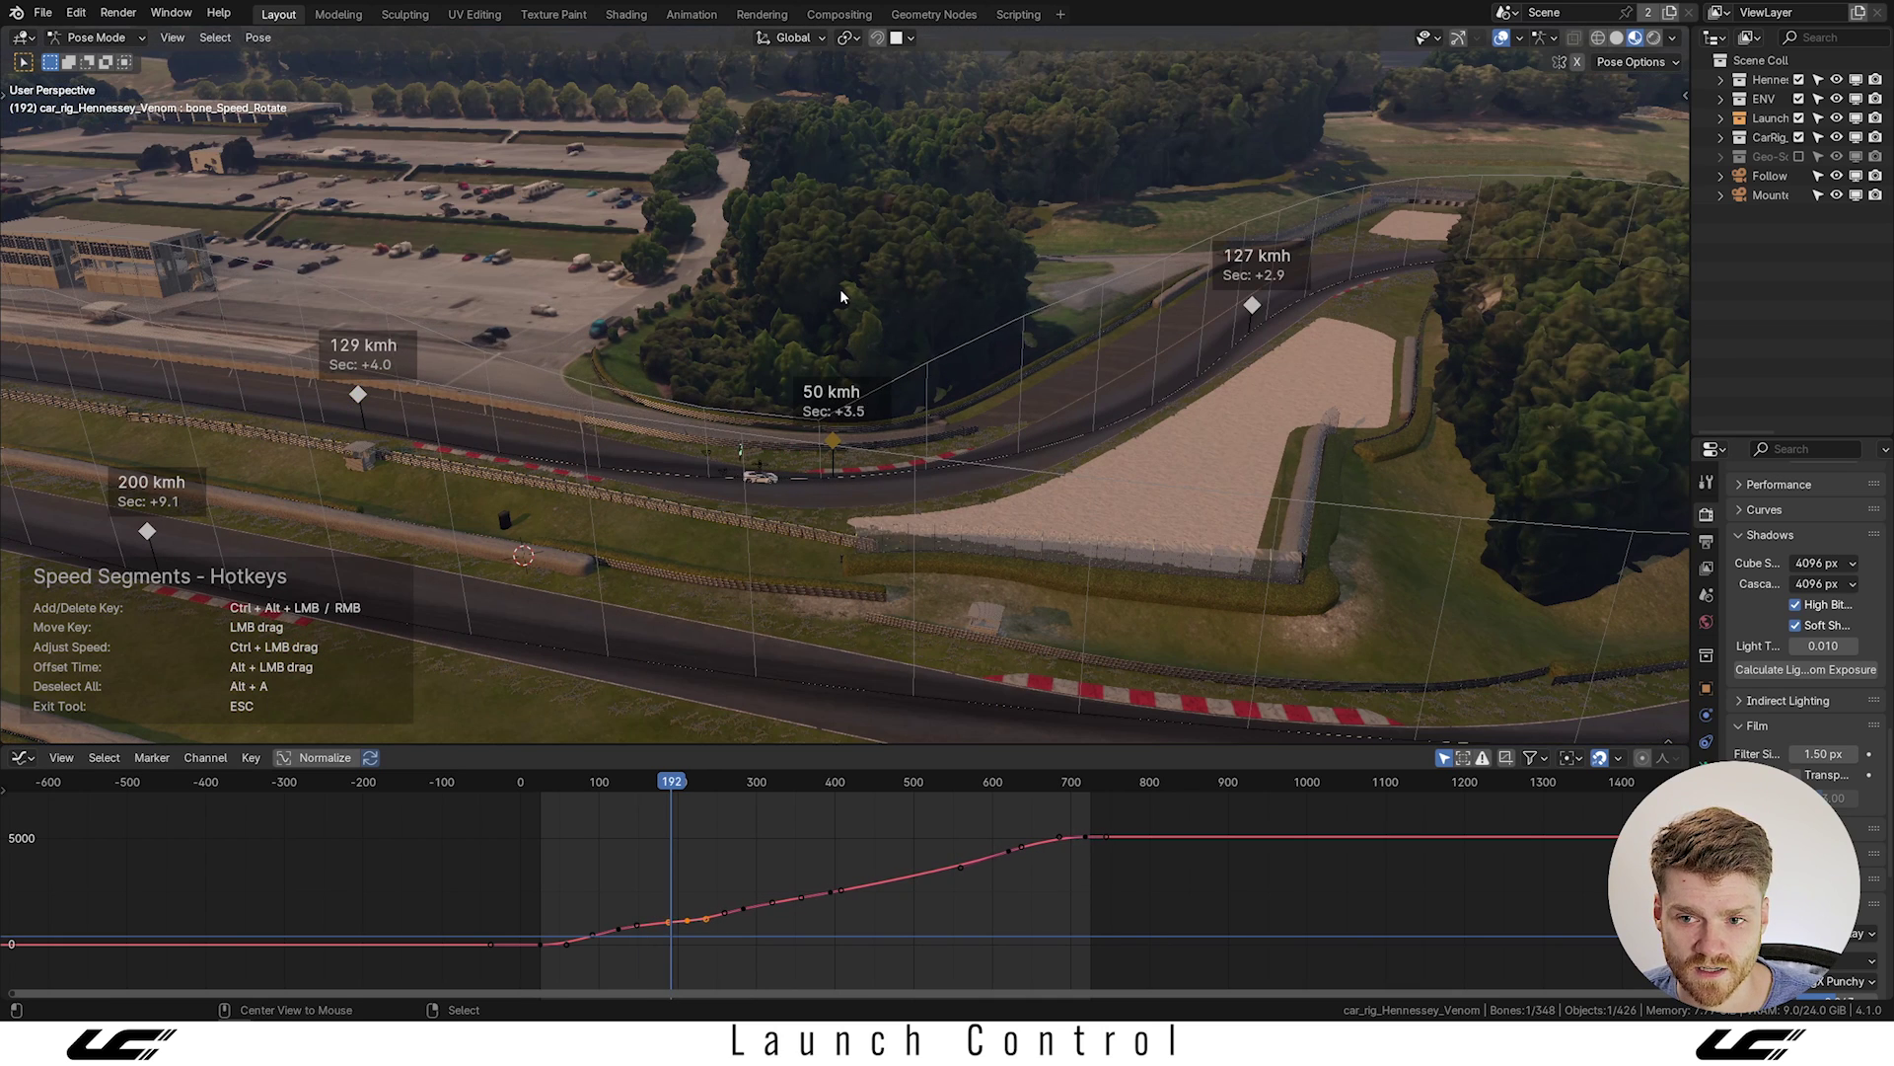
pyautogui.moveTo(660, 464)
pyautogui.mouseDown(button='middle')
pyautogui.moveTo(669, 484)
pyautogui.moveTo(756, 452)
pyautogui.mouseUp(button='middle')
pyautogui.keyDown('alt'); pyautogui.moveTo(841, 449); pyautogui.dragTo(836, 370); pyautogui.keyUp('alt')
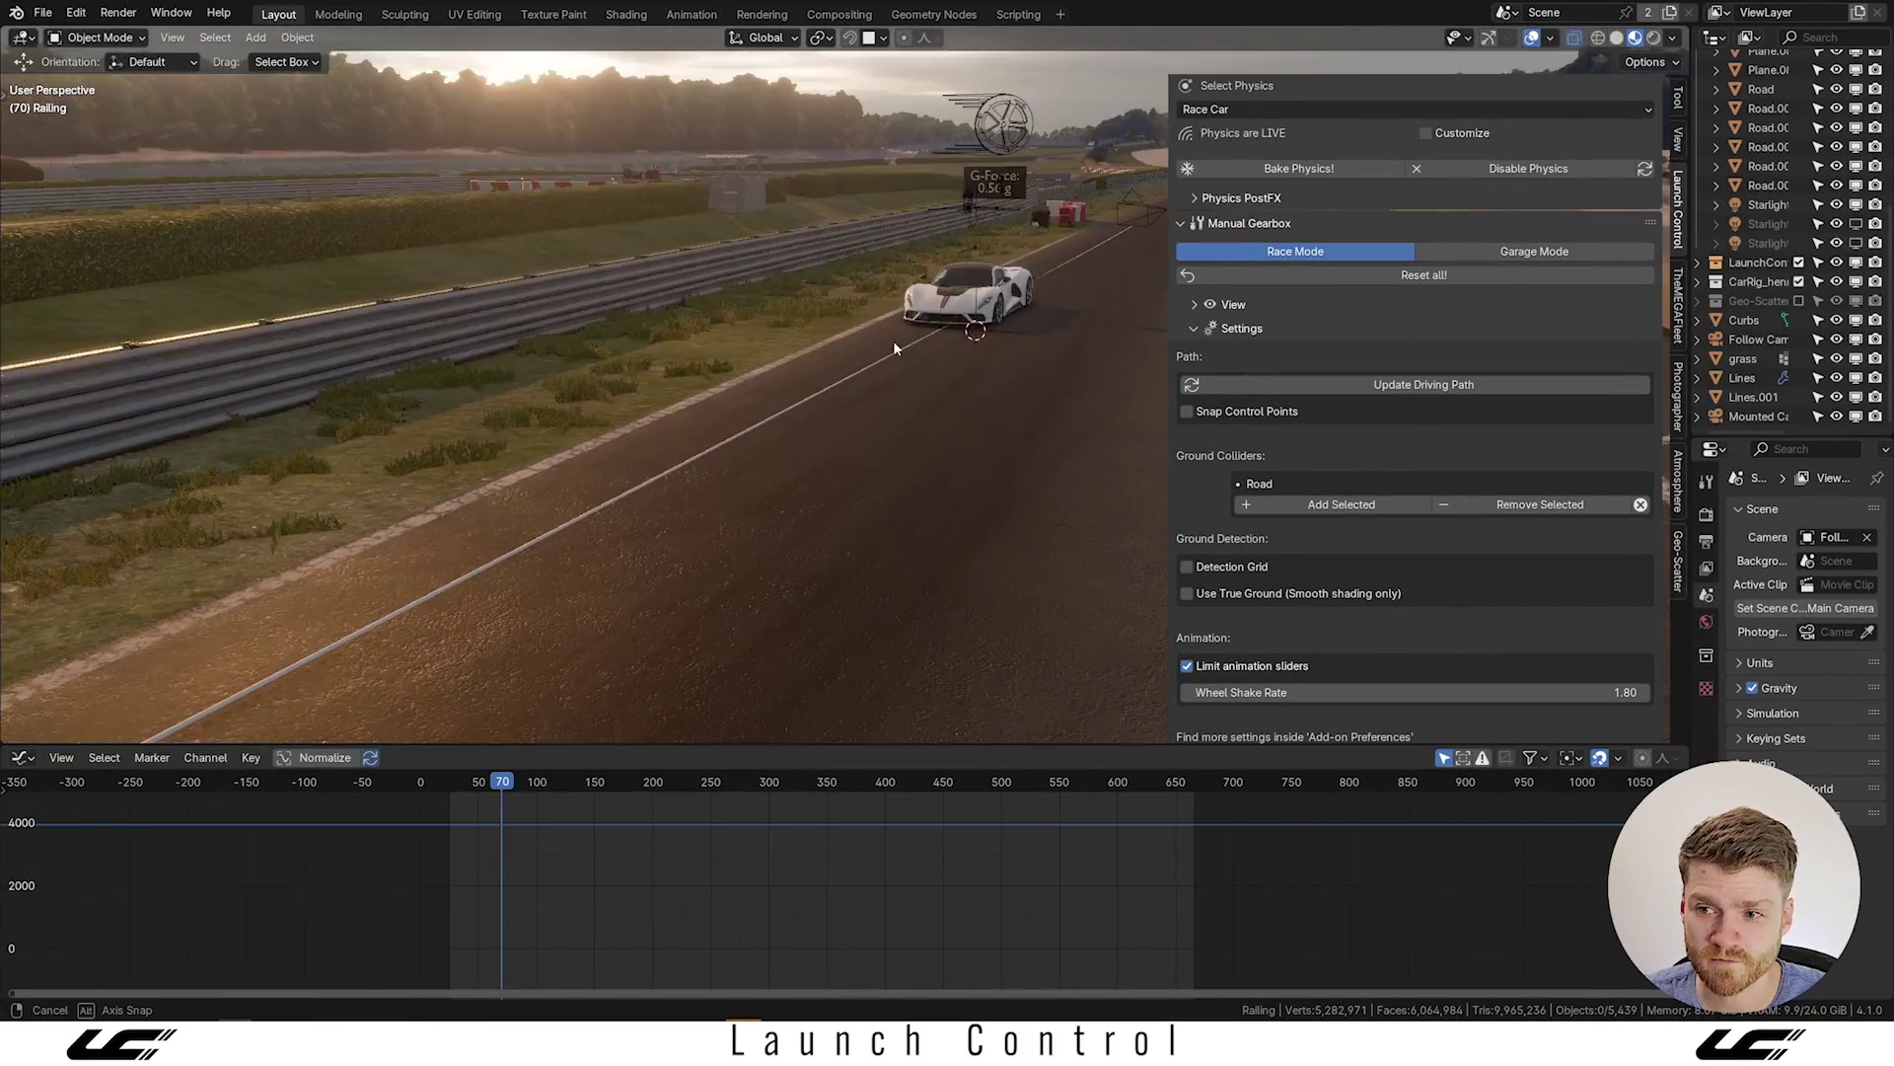
# Add a 2 m cube on the road in front of the car.
pyautogui.moveTo(894, 343); pyautogui.dragTo(783, 438, button='middle')
pyautogui.scroll(6, 837, 399)
pyautogui.keyDown('shift'); pyautogui.rightClick(716, 484); pyautogui.keyUp('shift')
pyautogui.hotkey('shift', 'a')
pyautogui.moveTo(900, 446)
pyautogui.click(972, 465)
pyautogui.press('n')
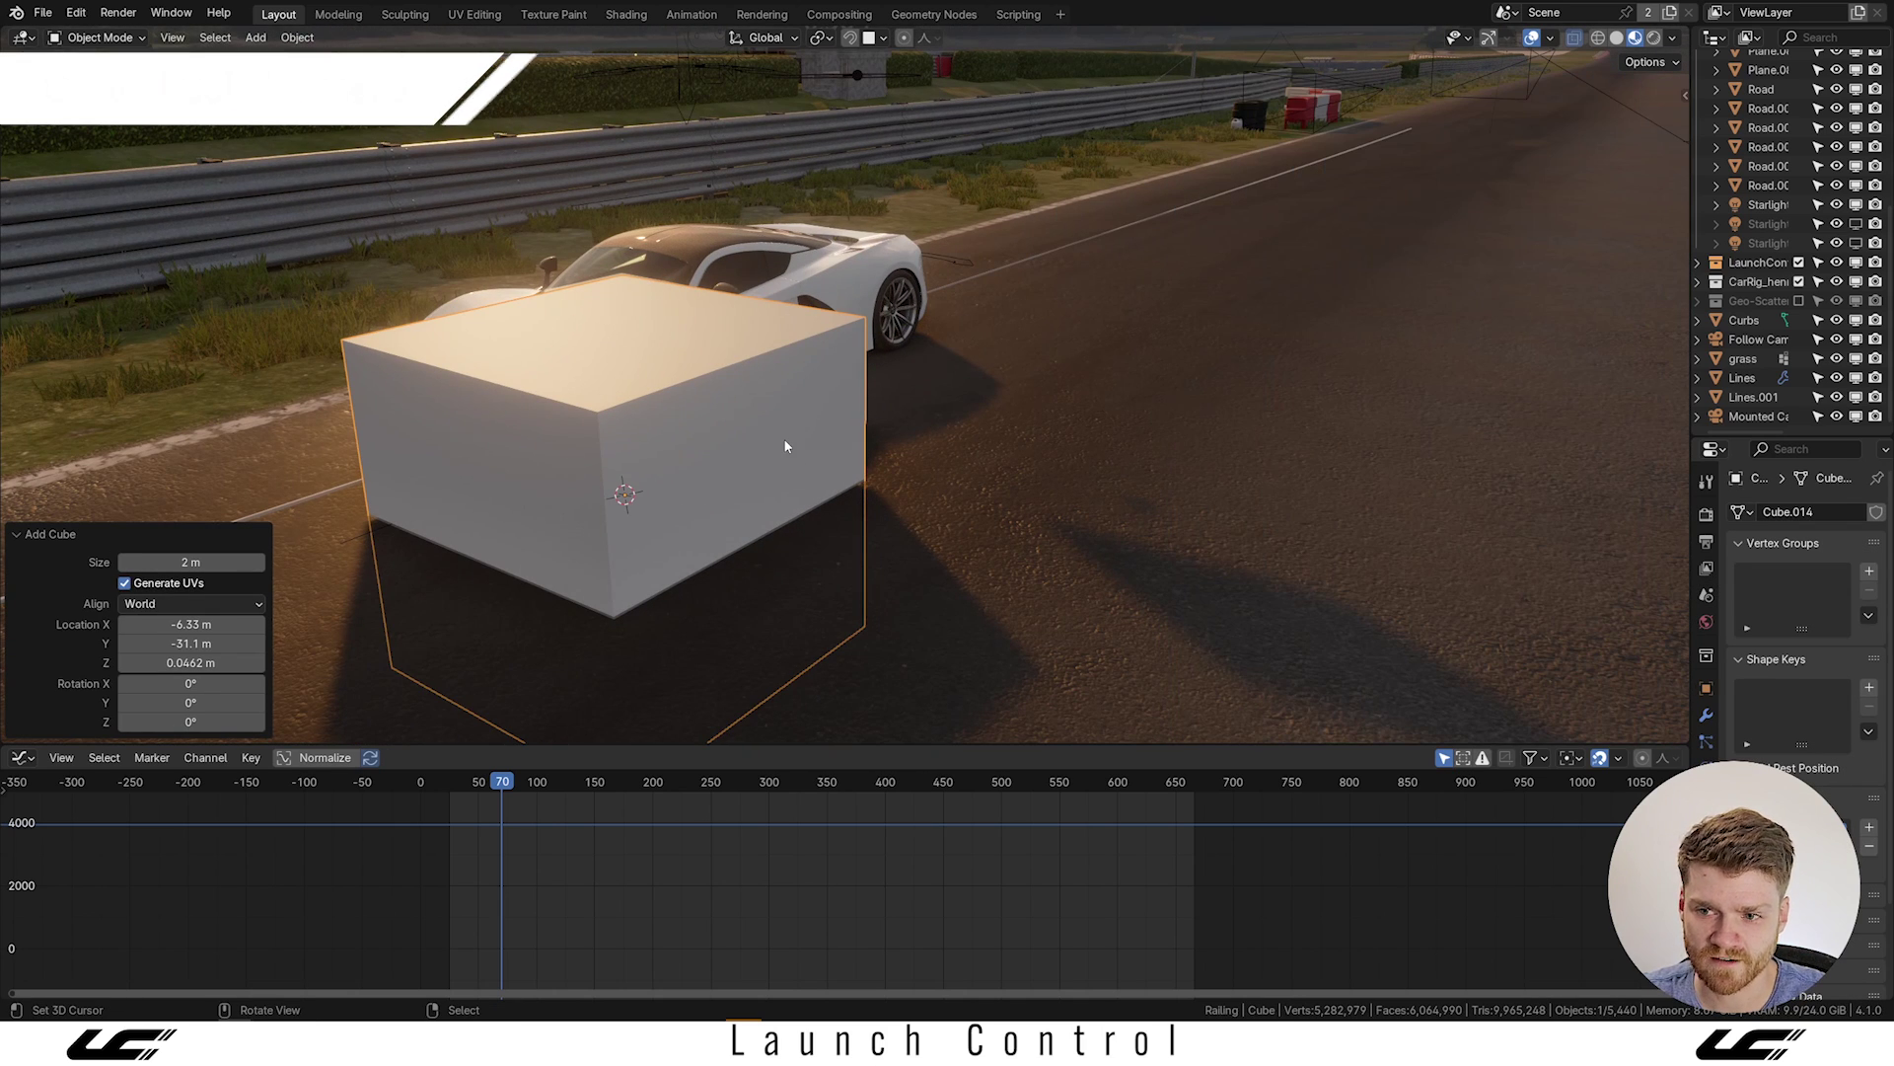
# Move the cube into the GroundDetection collection inside the LaunchControl collection.
pyautogui.press('m')
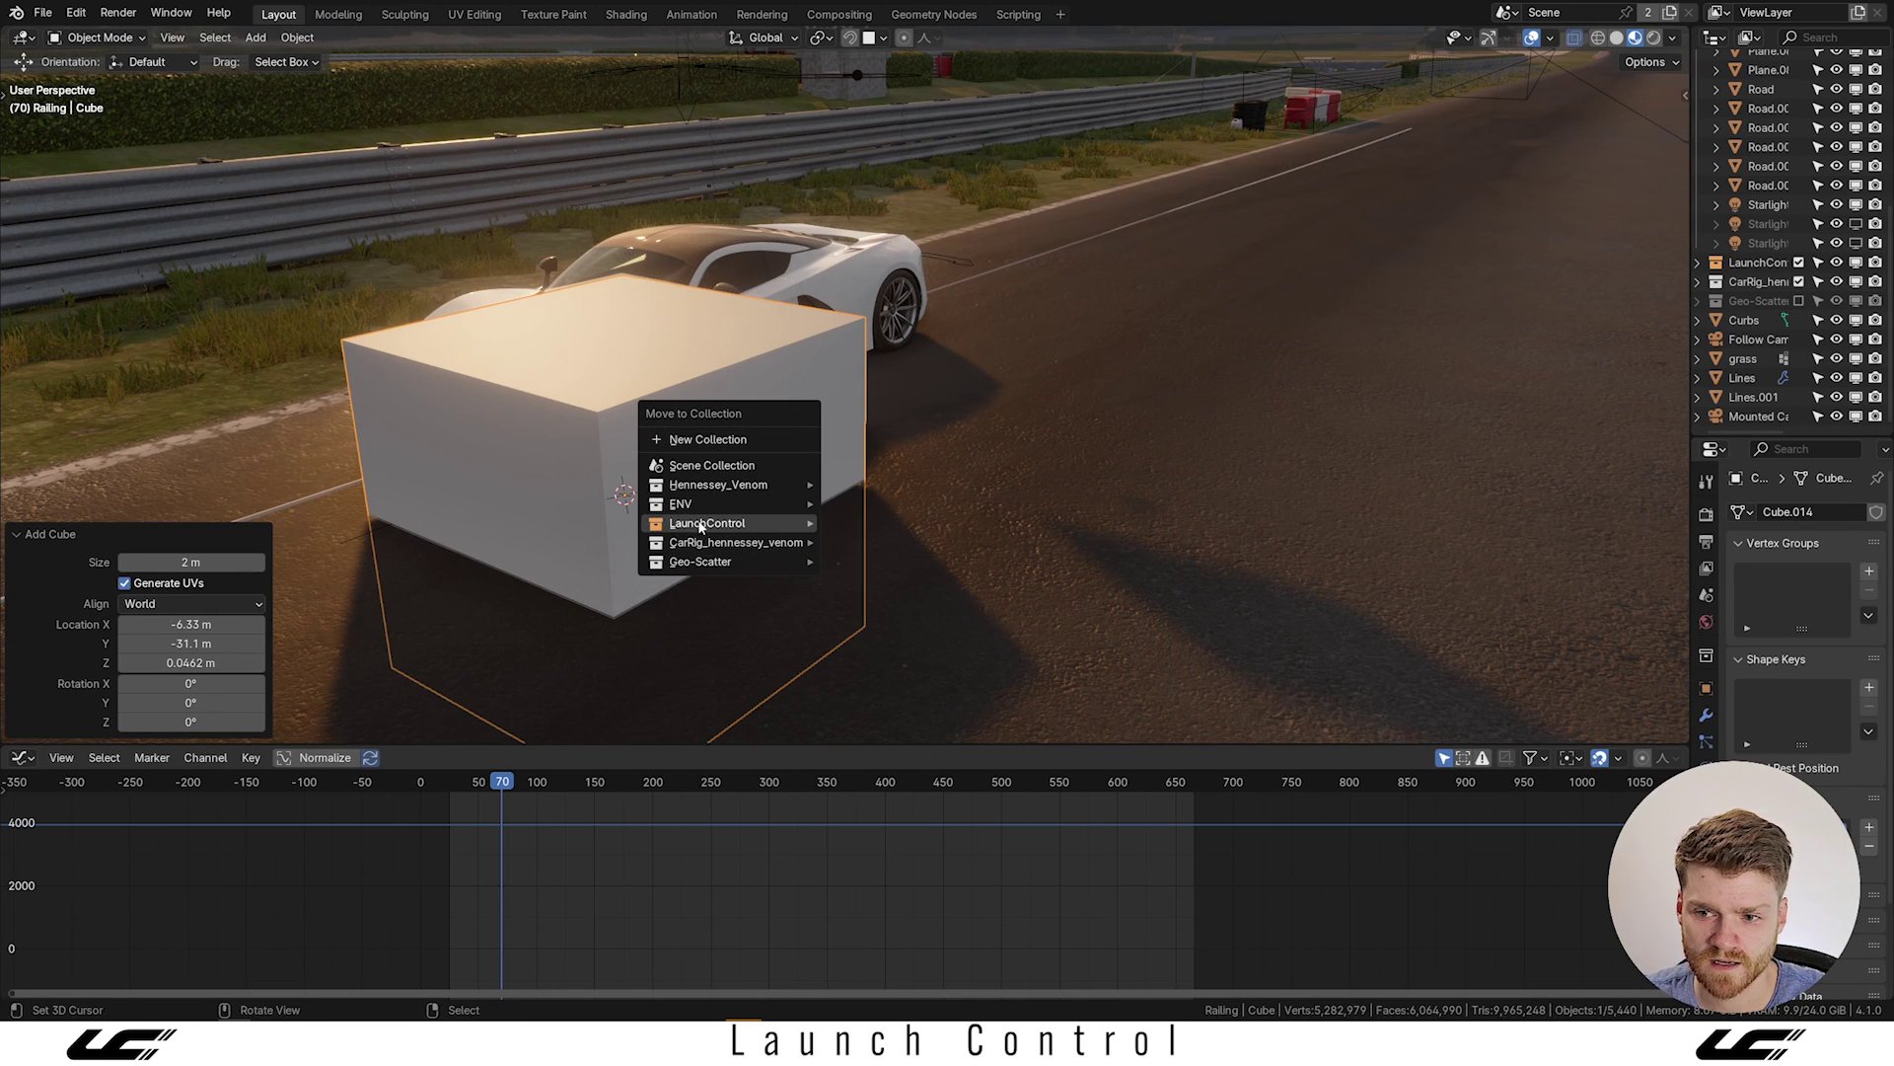
pyautogui.moveTo(725, 523)
pyautogui.click(892, 572)
# Lower the cube about 0.96 m into the road and slide it about -0.71 m in X and -1.27 m in Y.
pyautogui.press('g')
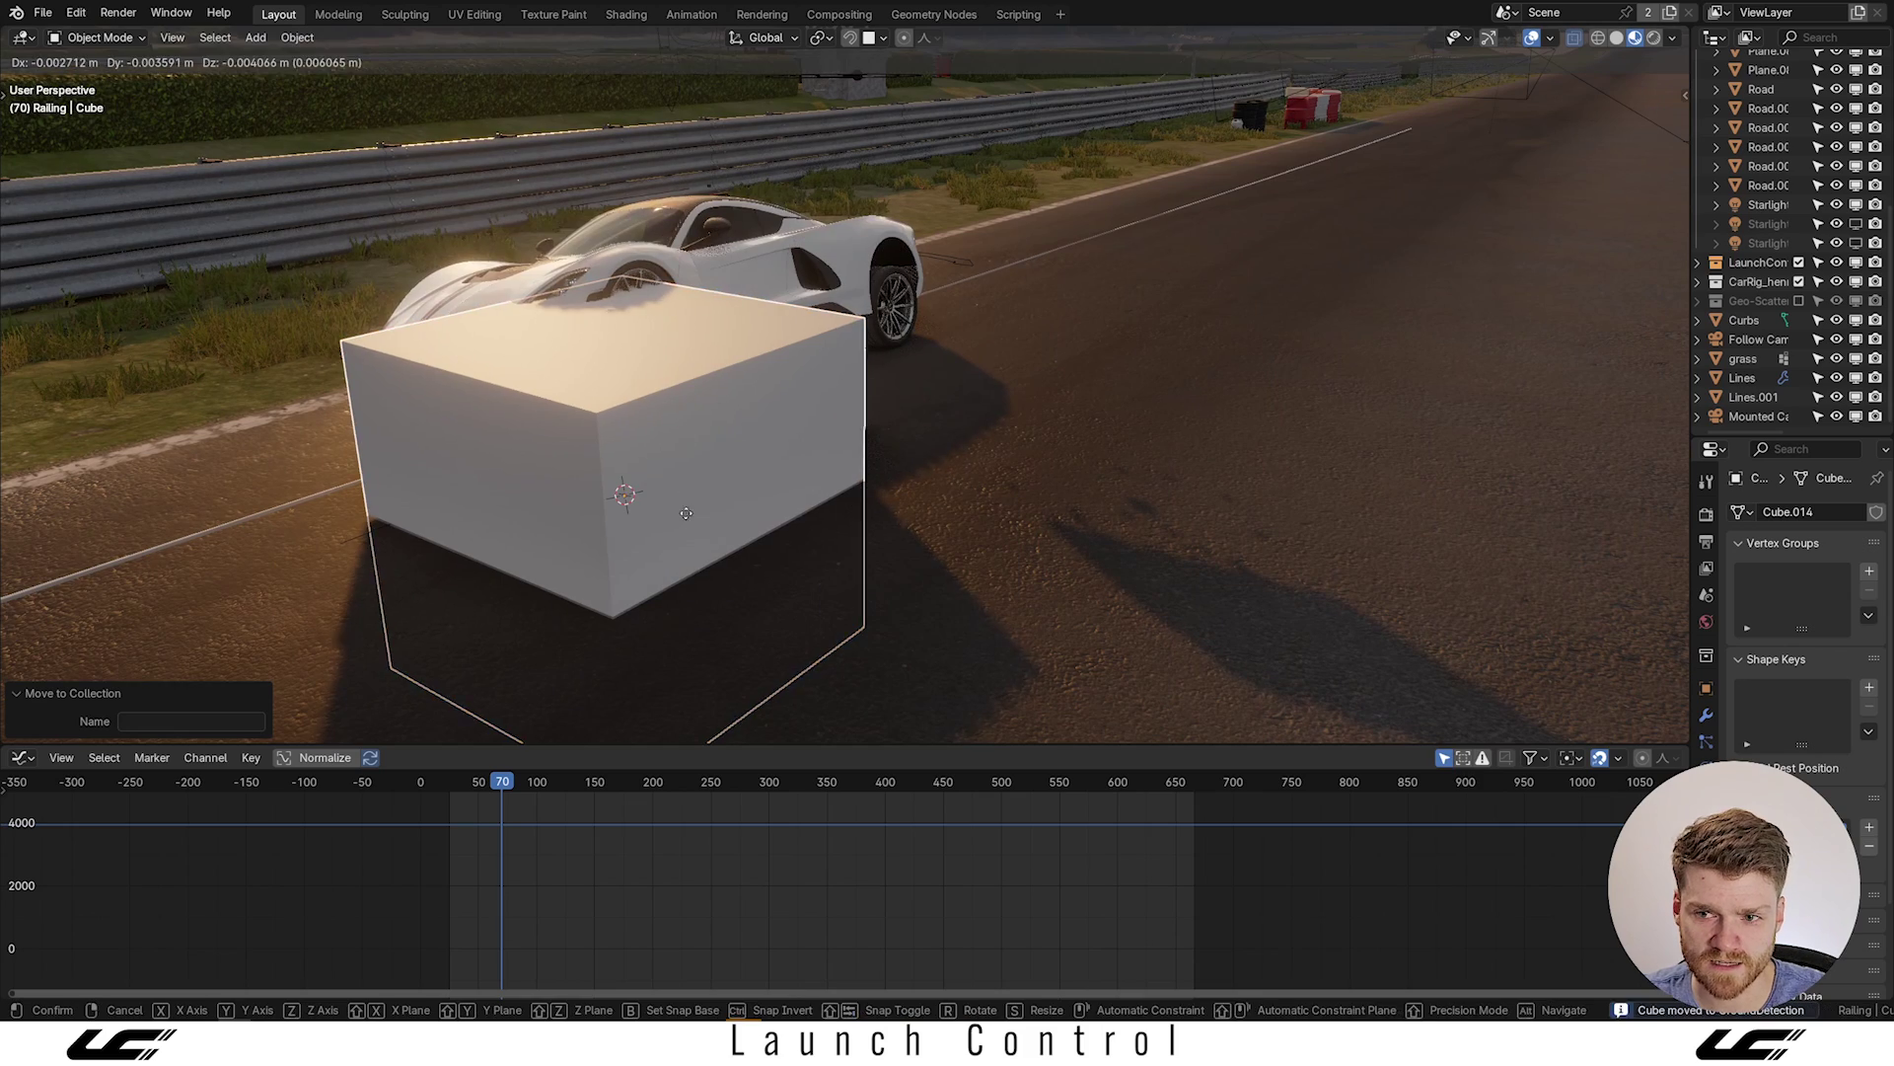
pyautogui.press('z')
pyautogui.click(697, 576)
pyautogui.press('g')
pyautogui.hotkey('shift', 'z')
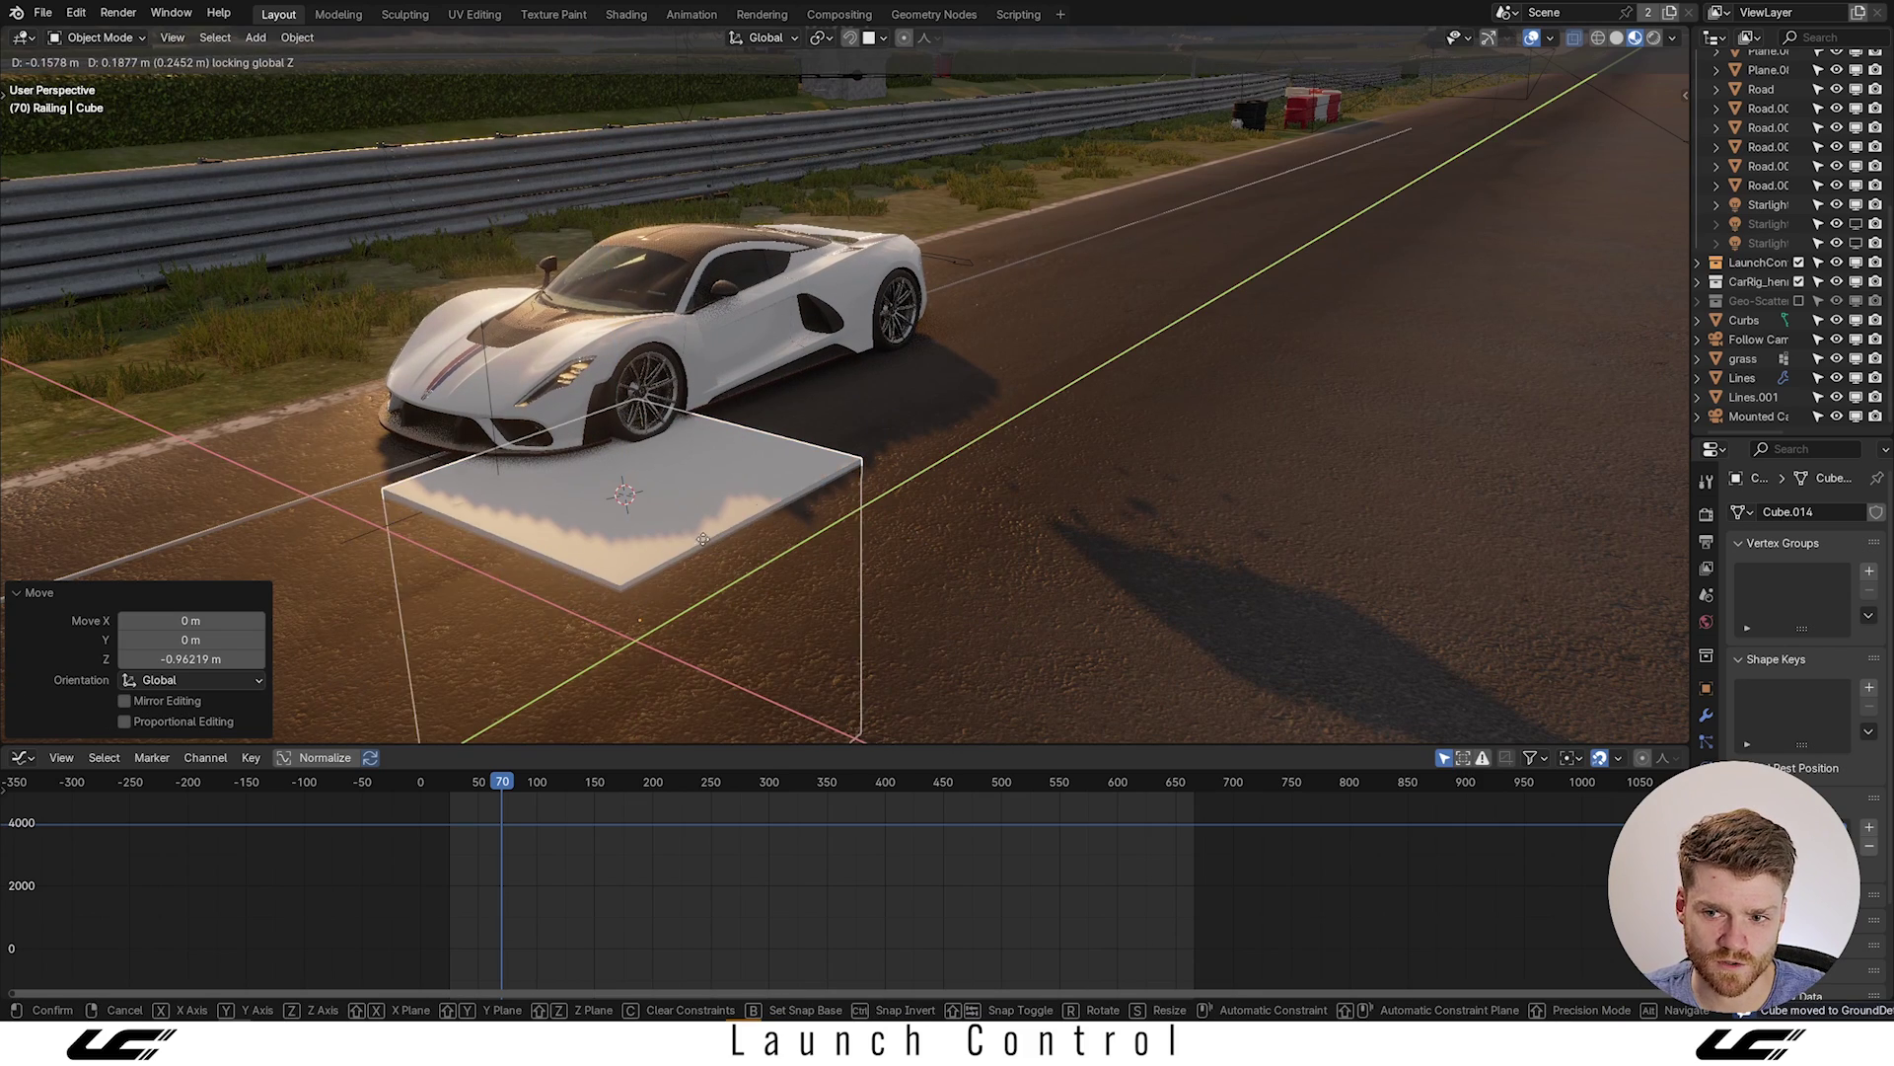
pyautogui.click(435, 647)
# Remove the selected cube from the vehicle's ground colliders.
pyautogui.press('n')
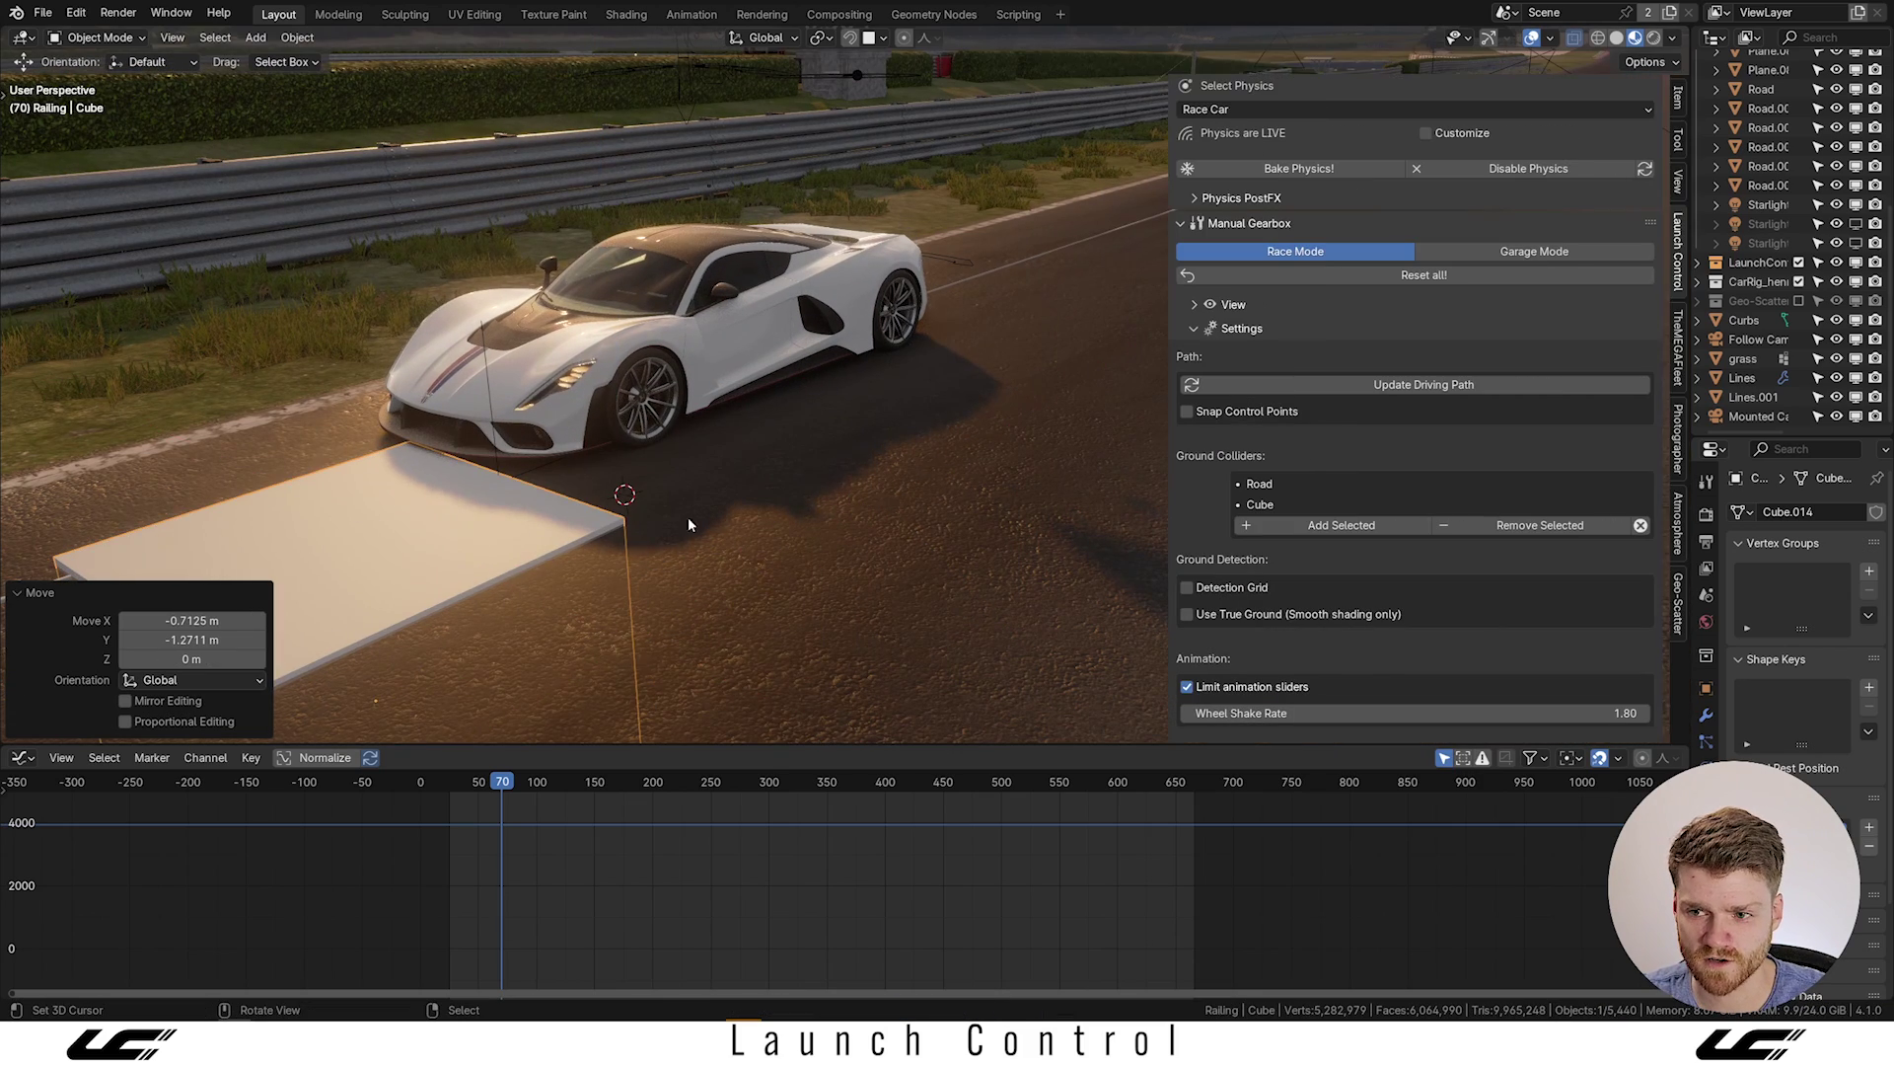
pyautogui.moveTo(719, 531); pyautogui.dragTo(857, 523, button='middle')
pyautogui.scroll(-1, 858, 523)
pyautogui.click(1581, 525)
pyautogui.moveTo(718, 517); pyautogui.dragTo(764, 509, button='middle')
# Duplicate the sunken cube twice and spread the copies under the front and rear of the car.
pyautogui.hotkey('shift', 'd')
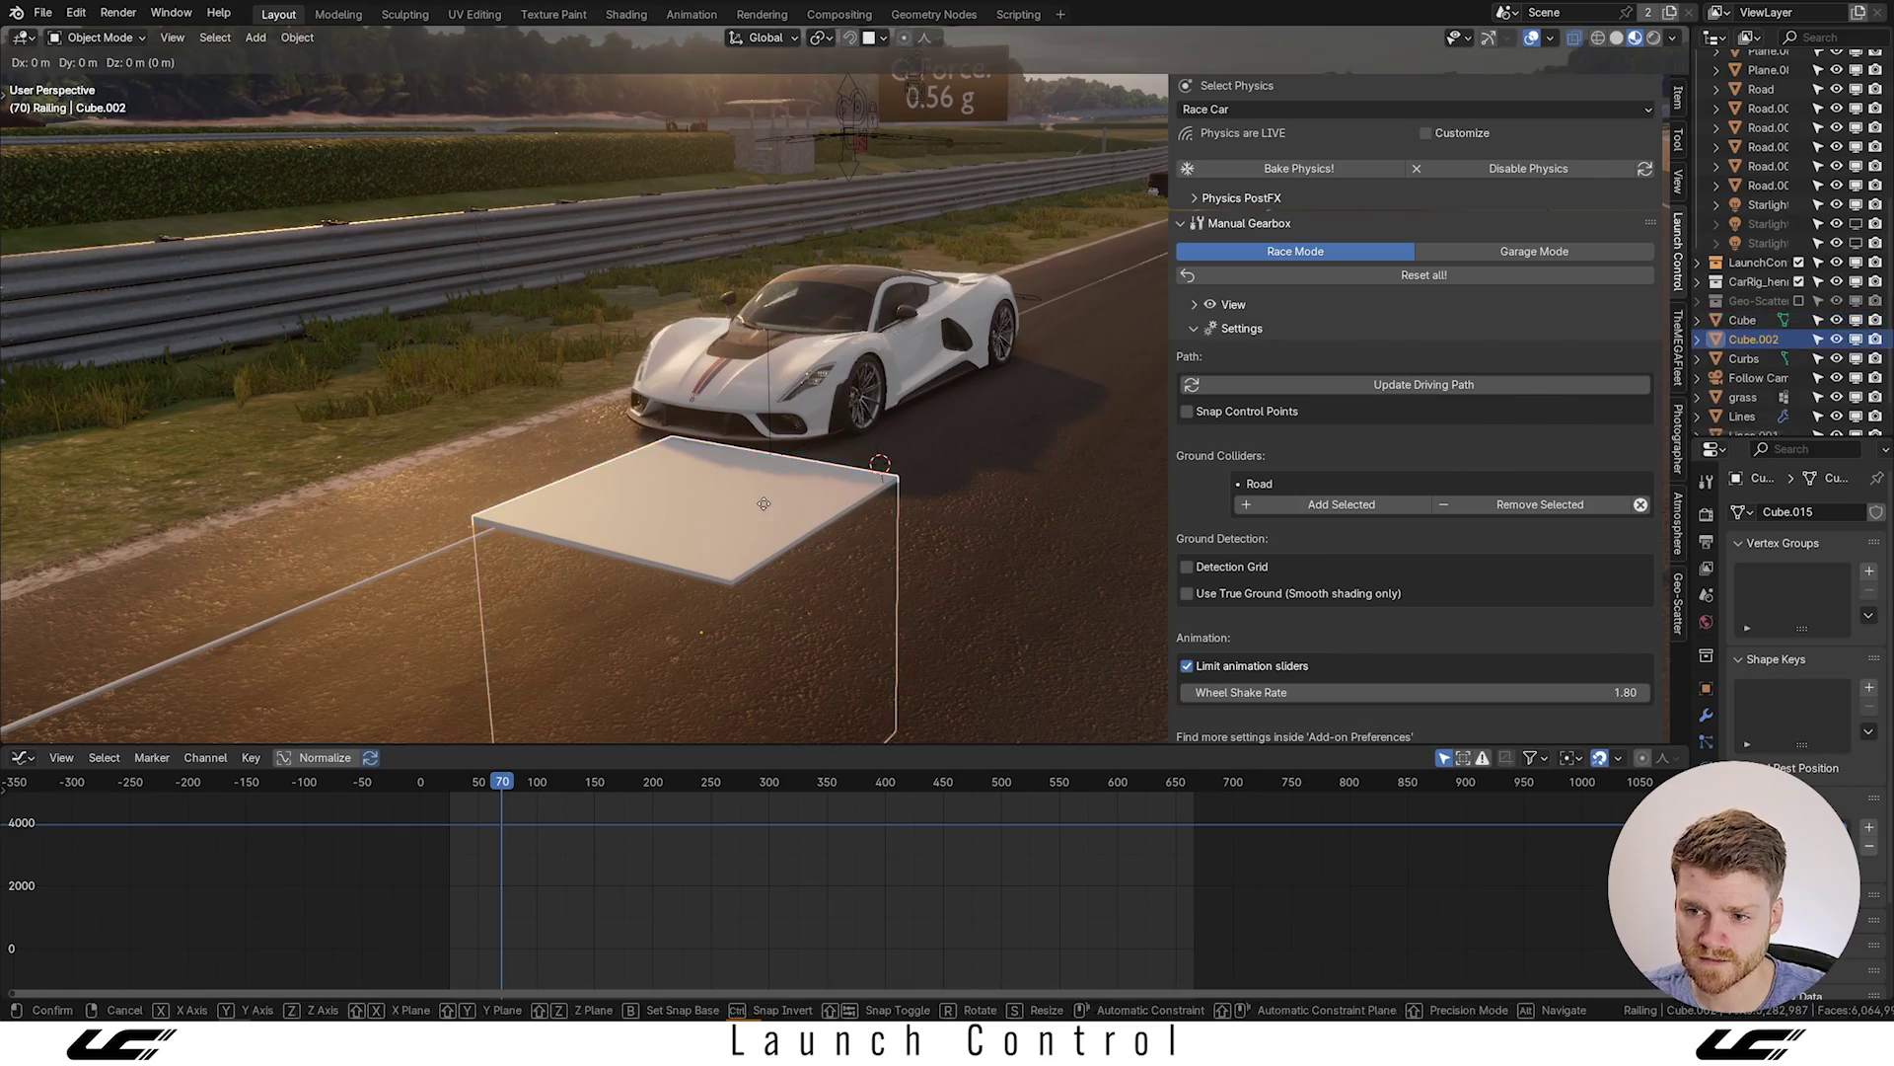
pyautogui.hotkey('shift', 'x')
pyautogui.click(950, 136)
pyautogui.moveTo(951, 135); pyautogui.dragTo(789, 316, button='middle')
pyautogui.rightClick(578, 506)
pyautogui.hotkey('shift', 'd')
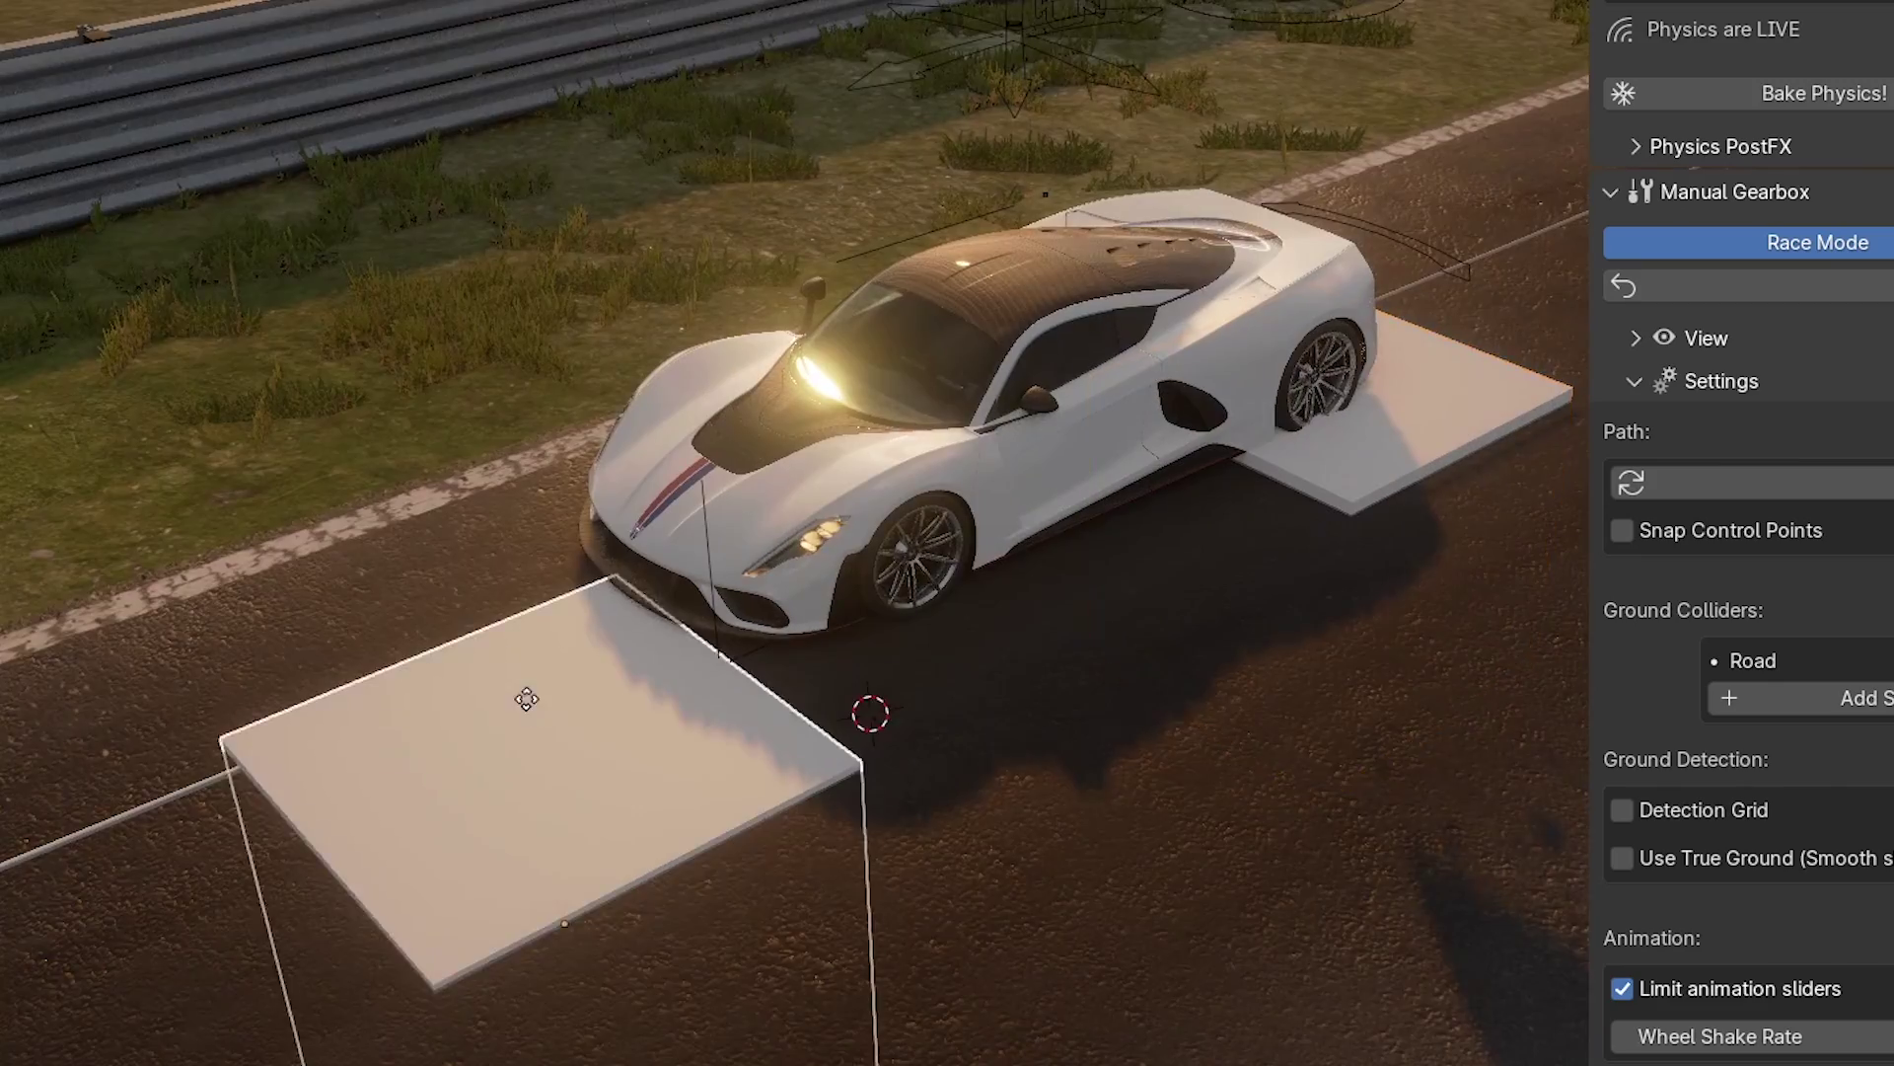
pyautogui.click(848, 582)
pyautogui.moveTo(849, 582); pyautogui.dragTo(1085, 680, button='middle')
pyautogui.hotkey('shift', 'd')
pyautogui.press('x')
pyautogui.click(789, 631)
# Select the three cubes around the car and add them to the ground colliders.
pyautogui.keyDown('shift'); pyautogui.click(951, 634); pyautogui.keyUp('shift')
pyautogui.keyDown('shift'); pyautogui.click(994, 326); pyautogui.keyUp('shift')
pyautogui.moveTo(930, 385); pyautogui.dragTo(789, 345, button='middle')
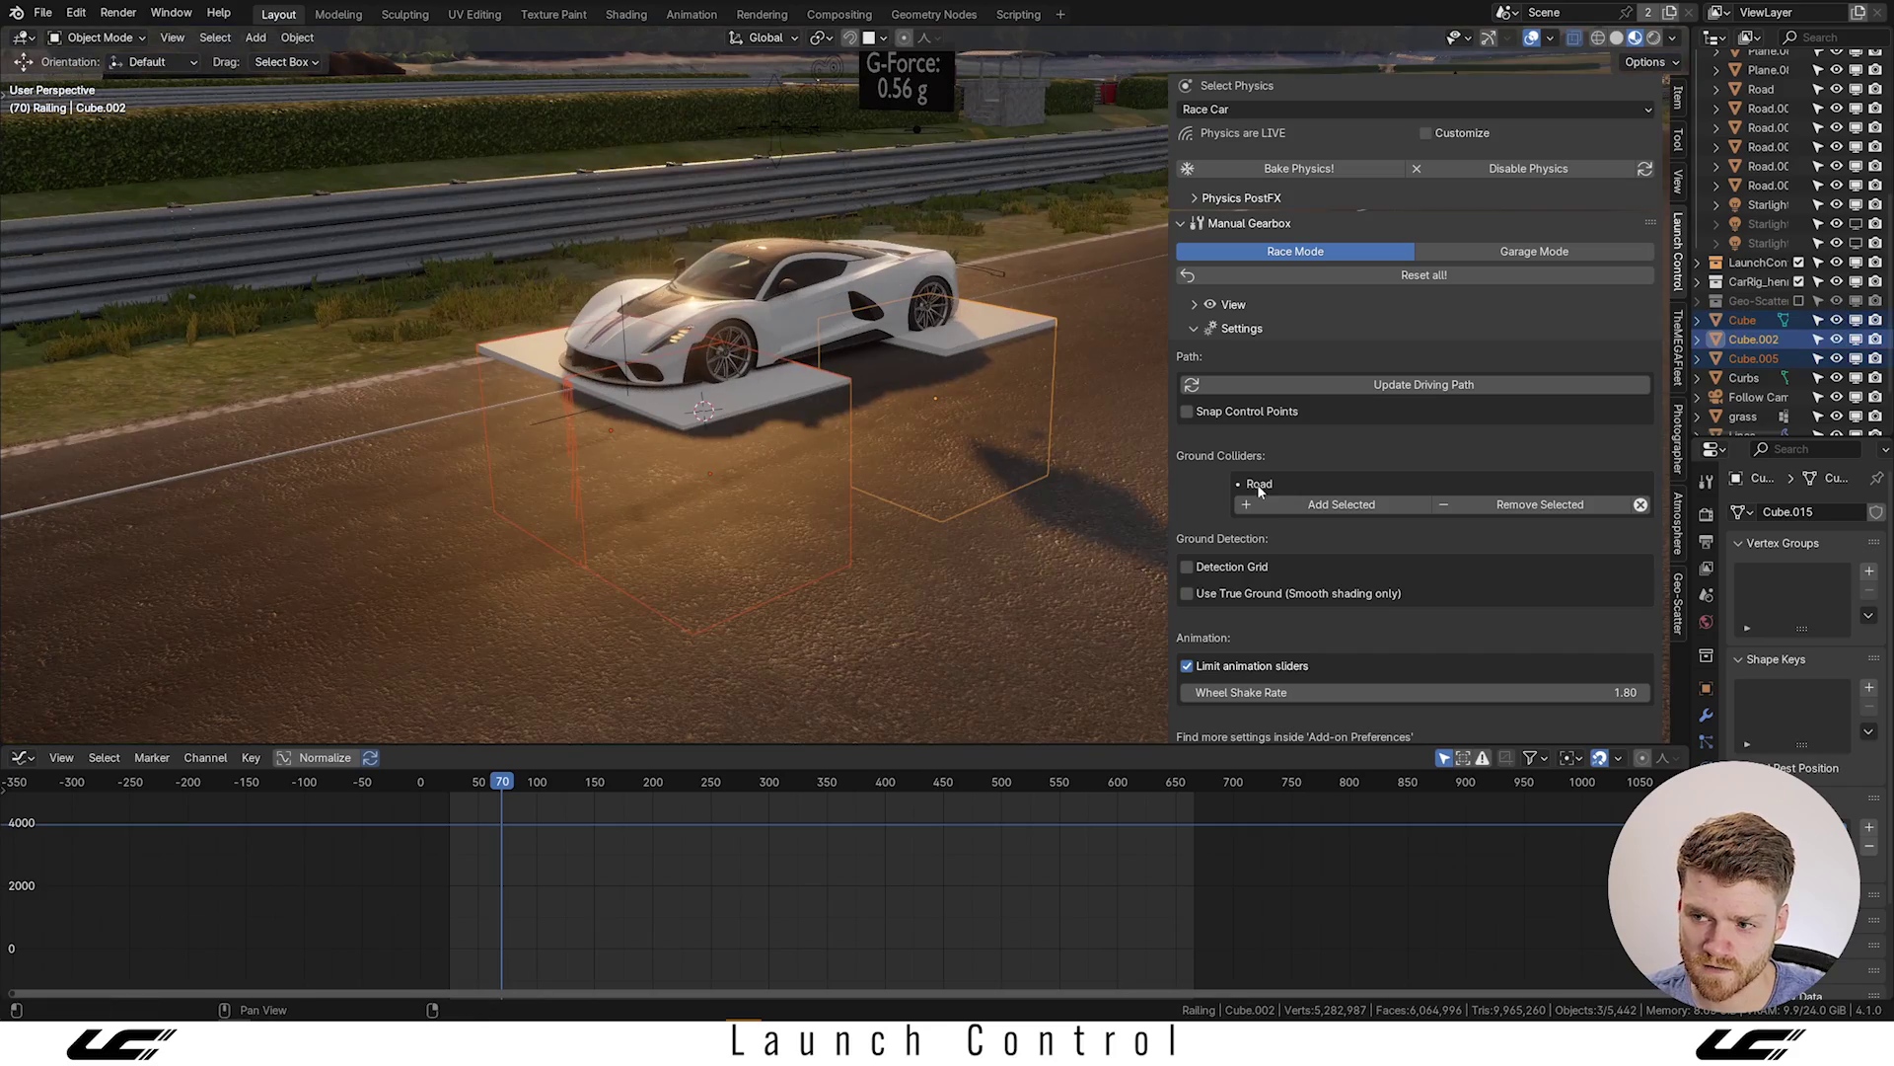
pyautogui.click(1329, 511)
pyautogui.scroll(3, 730, 363)
# Try moving the cube beneath a front wheel vertically to test the car's ground detection.
pyautogui.click(766, 426)
pyautogui.press('g')
pyautogui.press('z')
pyautogui.rightClick(768, 449)
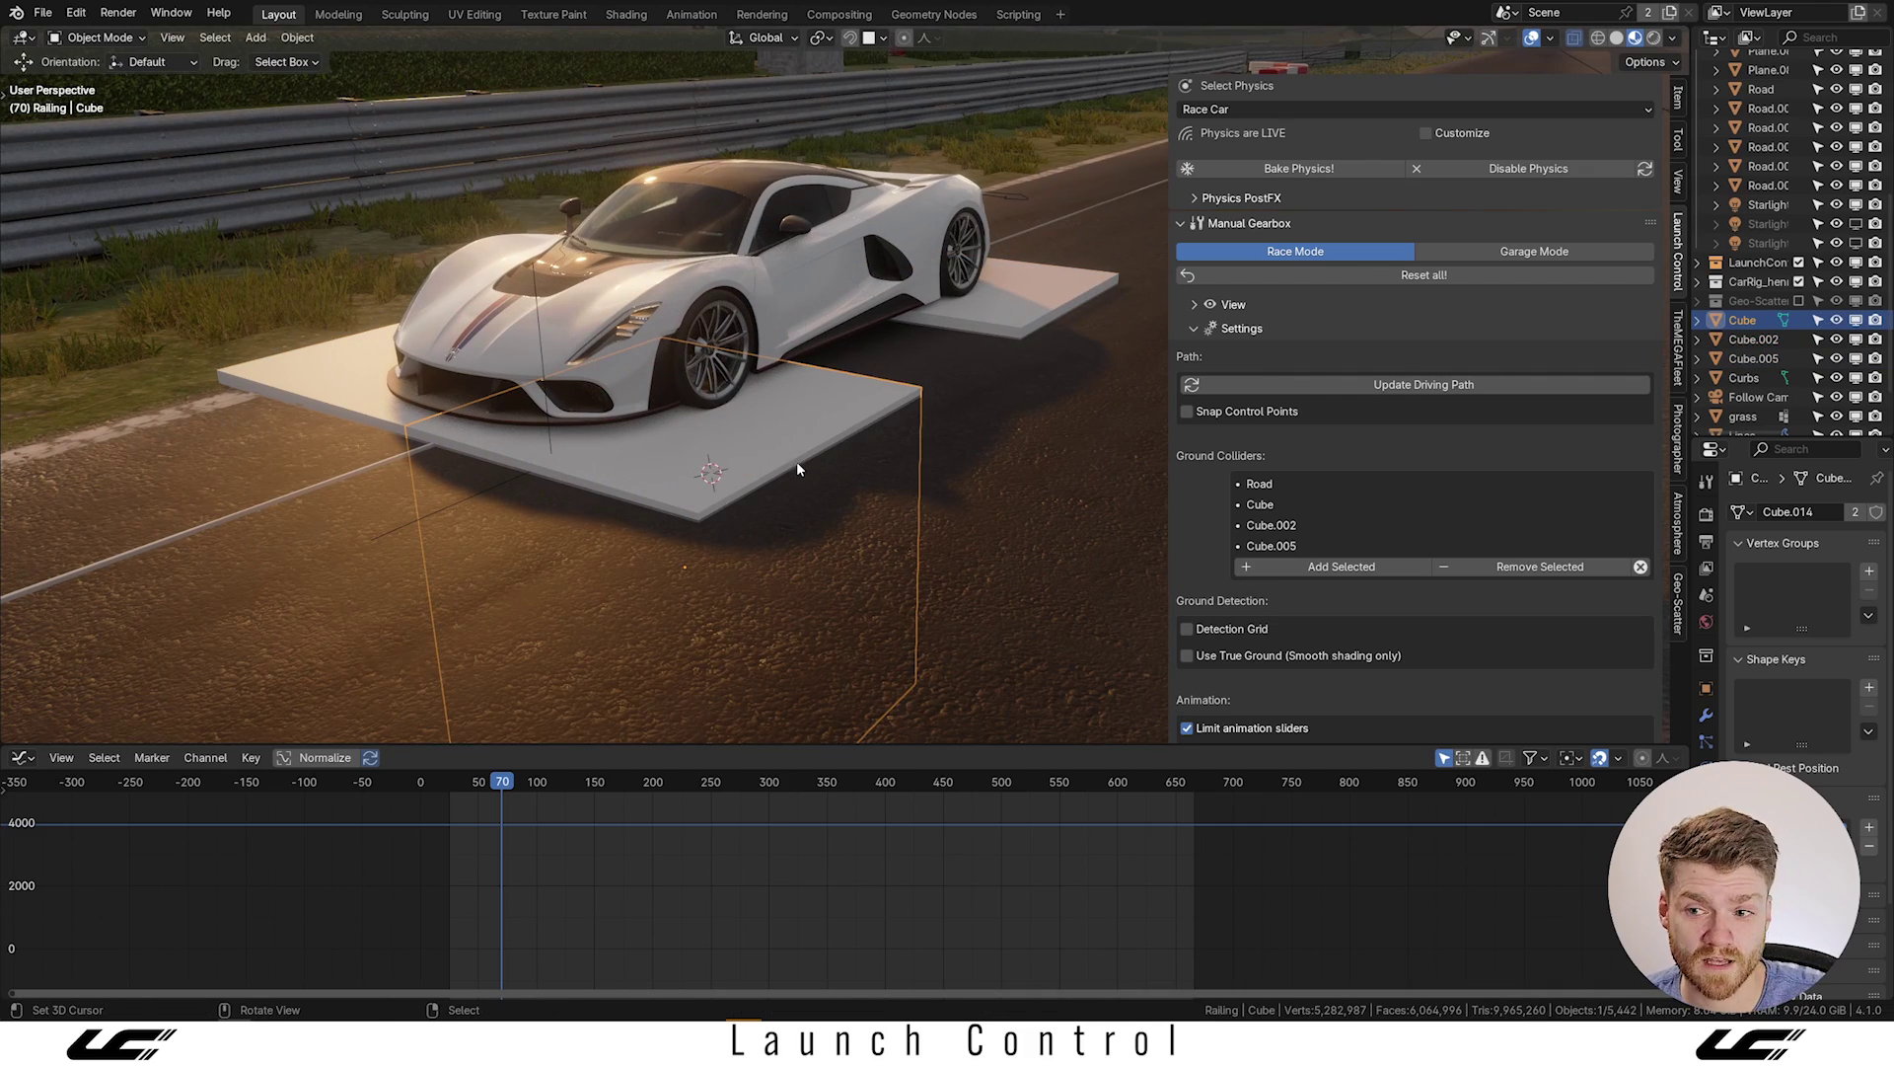
pyautogui.scroll(-2, 796, 462)
pyautogui.press('g')
pyautogui.press('z')
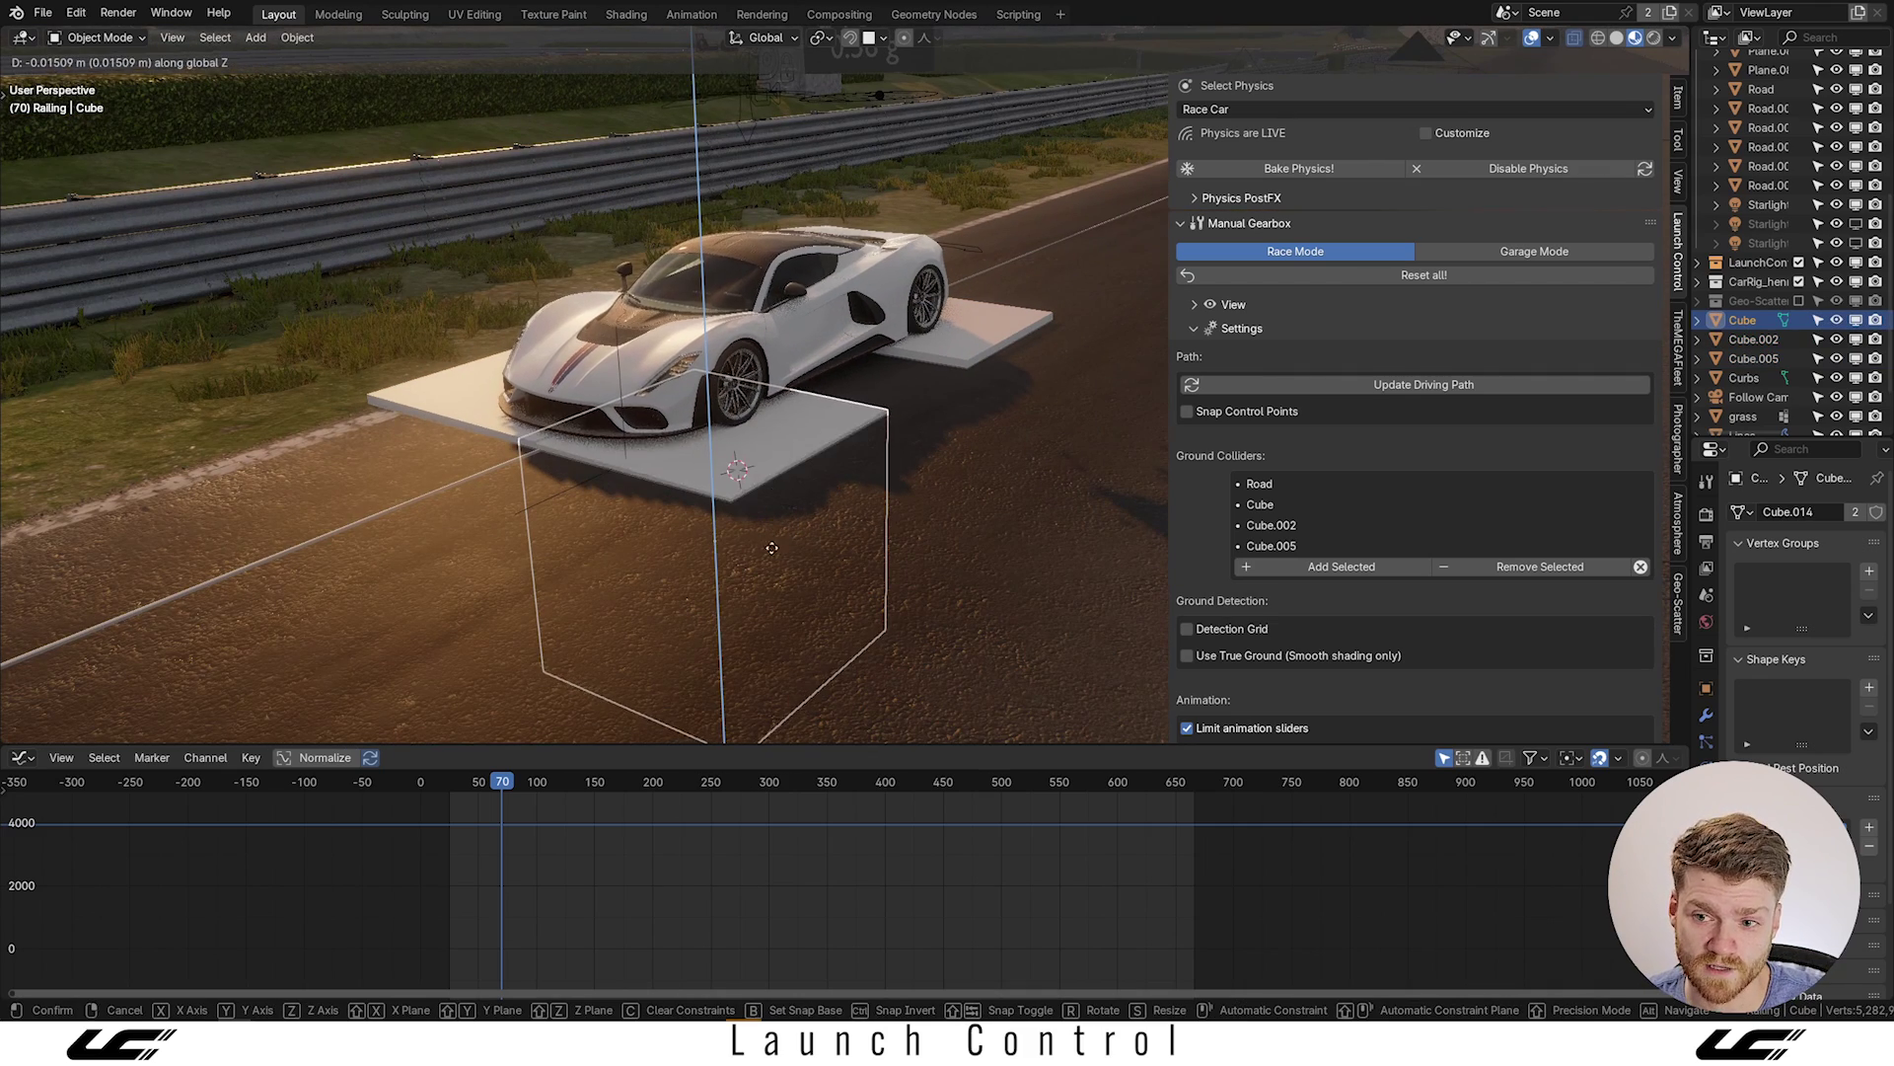
pyautogui.rightClick(755, 466)
# Remove all three cubes from the ground colliders and delete them from the scene.
pyautogui.keyDown('shift'); pyautogui.click(474, 409); pyautogui.keyUp('shift')
pyautogui.keyDown('shift'); pyautogui.click(989, 343); pyautogui.keyUp('shift')
pyautogui.moveTo(832, 428); pyautogui.dragTo(922, 423, button='middle')
pyautogui.click(1552, 573)
pyautogui.press('x')
pyautogui.click(922, 423)
pyautogui.scroll(-3, 922, 473)
pyautogui.click(922, 488)
pyautogui.scroll(3, 921, 488)
pyautogui.moveTo(922, 487); pyautogui.dragTo(972, 450, button='middle')
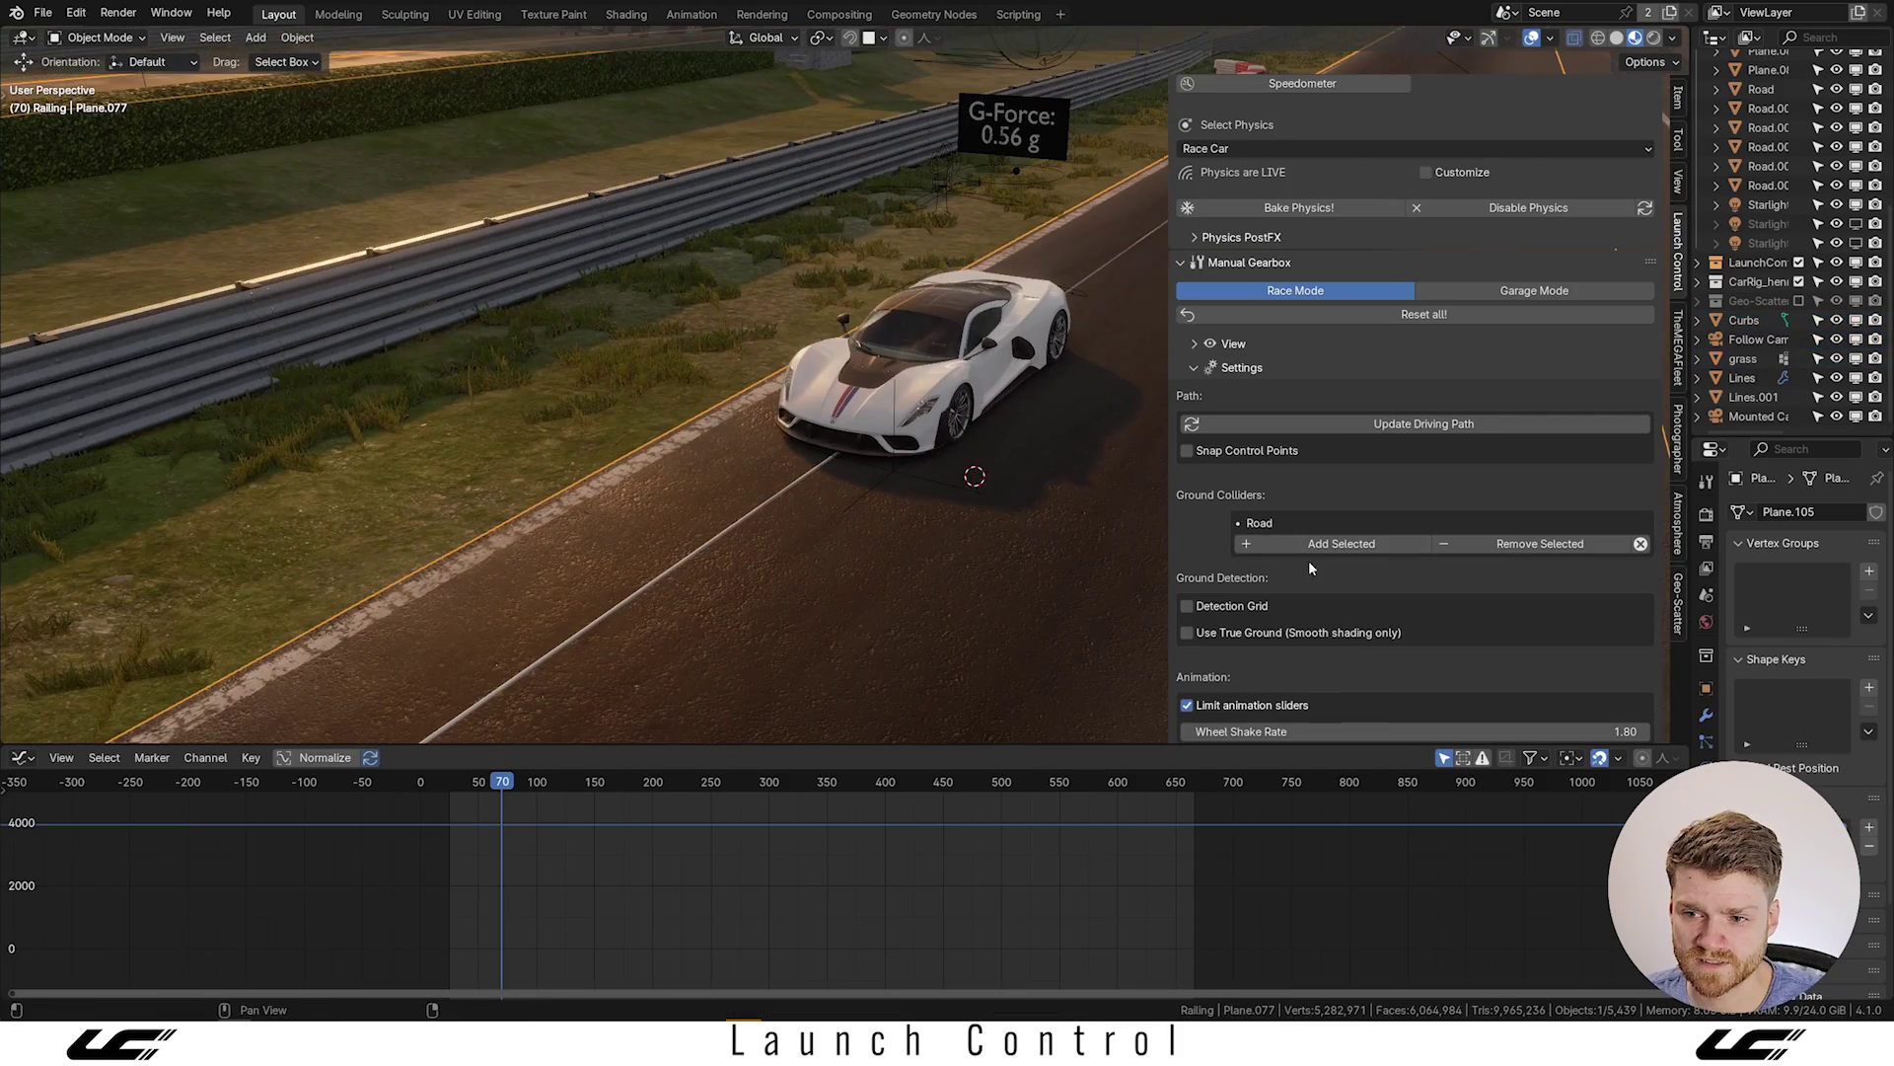
pyautogui.keyDown('shift'); pyautogui.moveTo(972, 521); pyautogui.dragTo(907, 489, button='middle'); pyautogui.keyUp('shift')
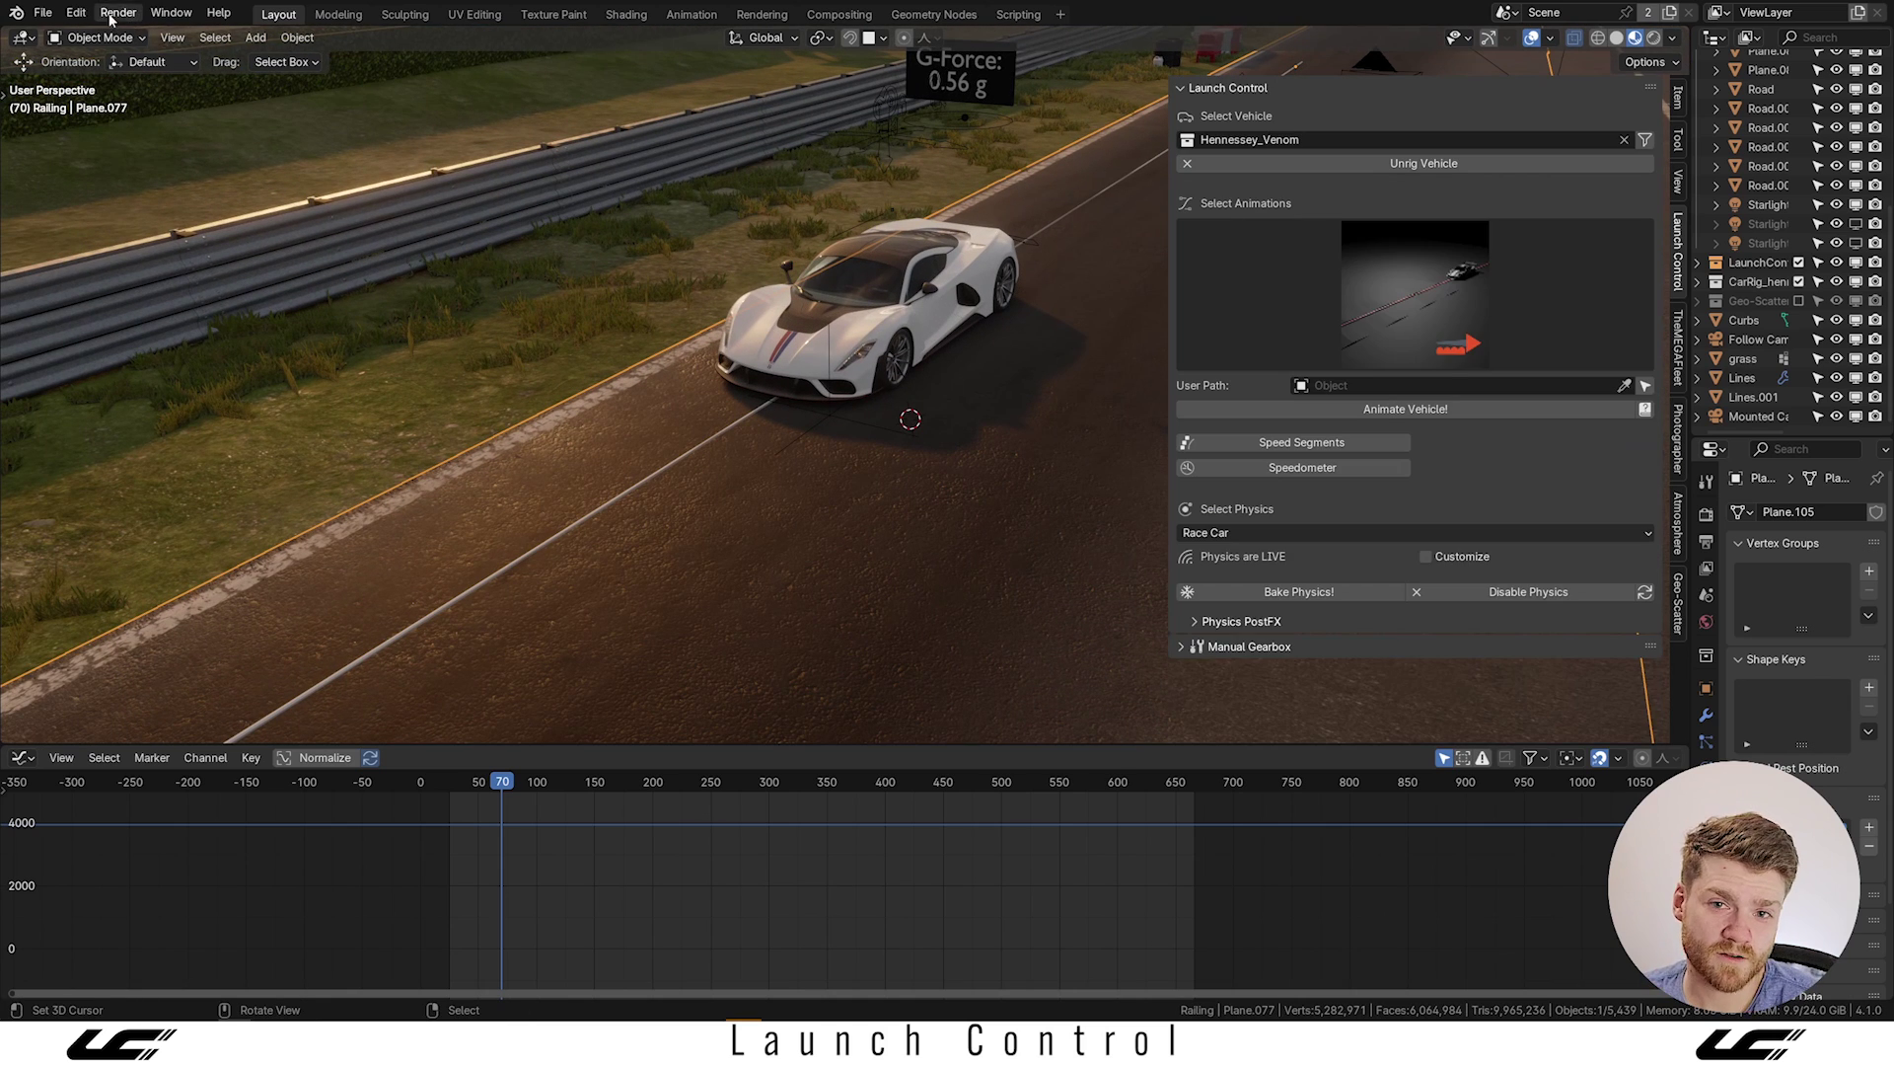
# Open the add-on preferences, filter the list by "launc" and expand the Launch Control entry.
pyautogui.click(76, 13)
pyautogui.click(99, 285)
pyautogui.click(79, 206)
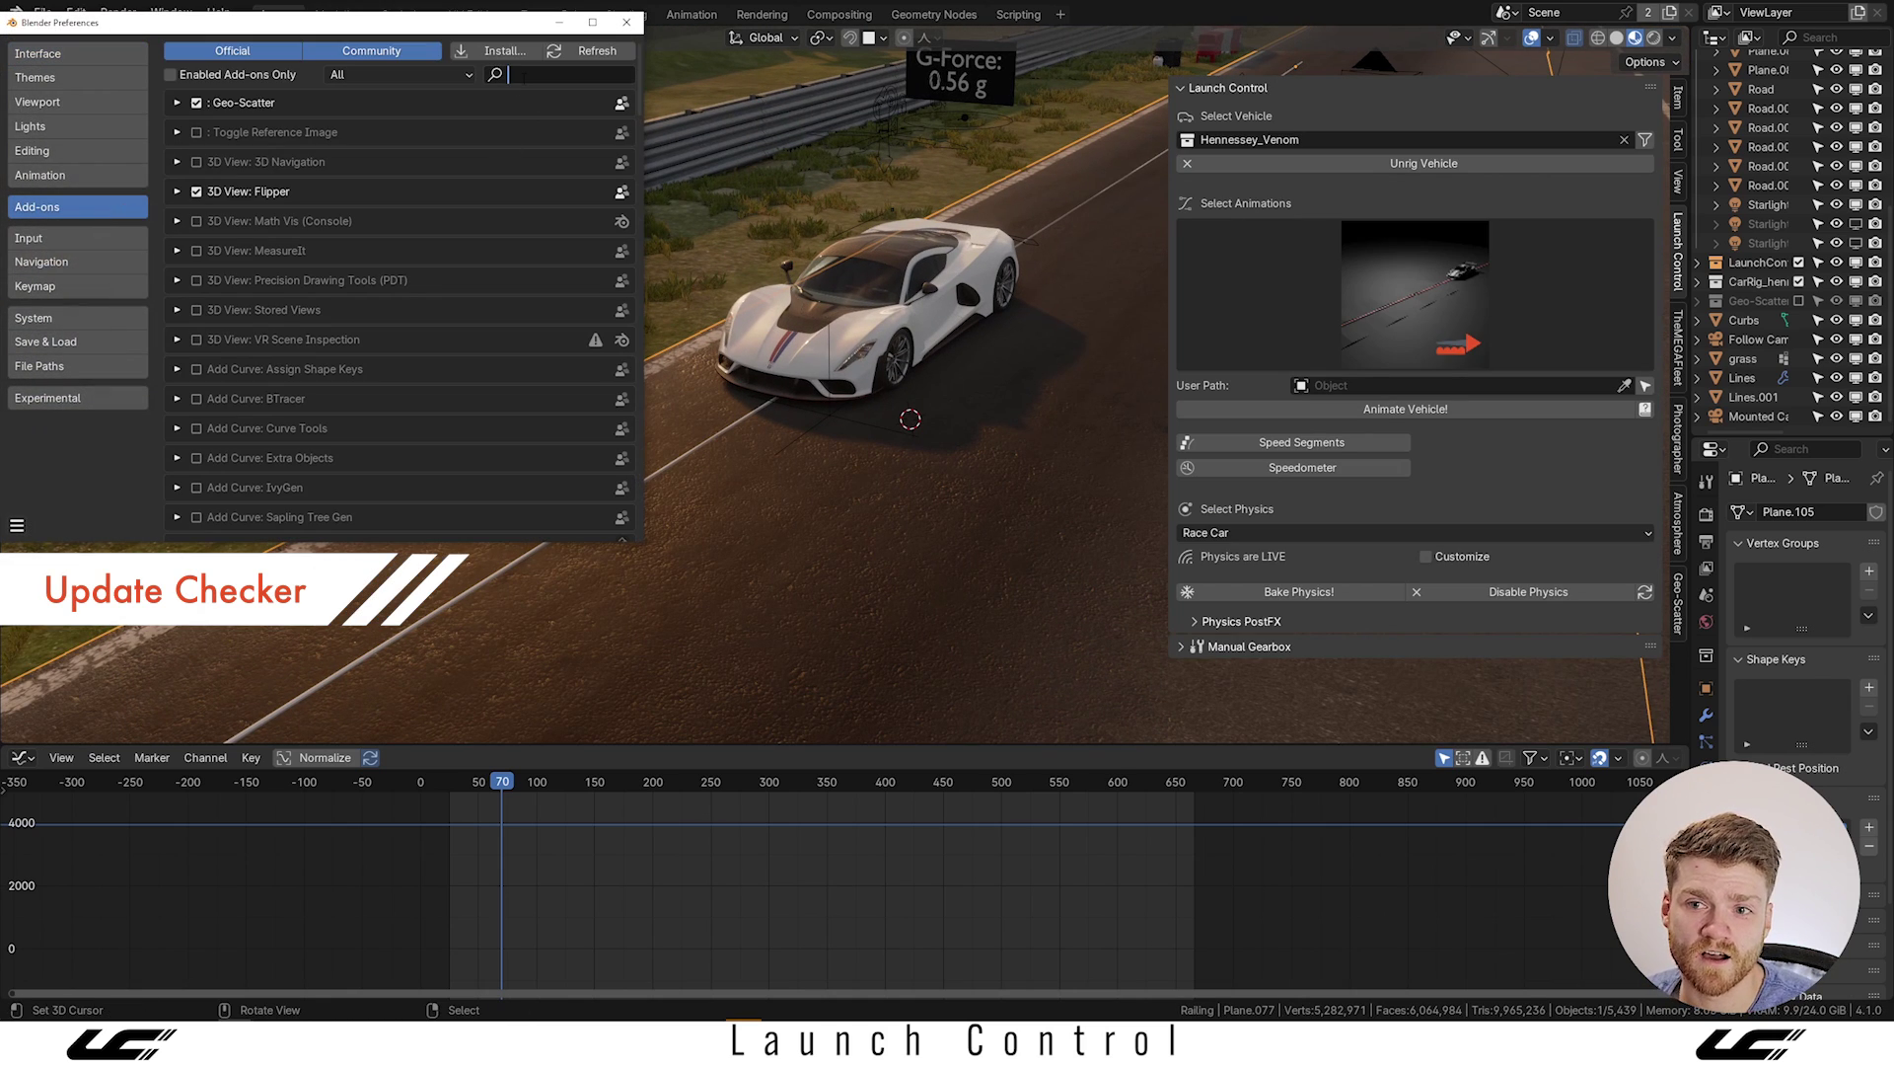
pyautogui.write('launc')
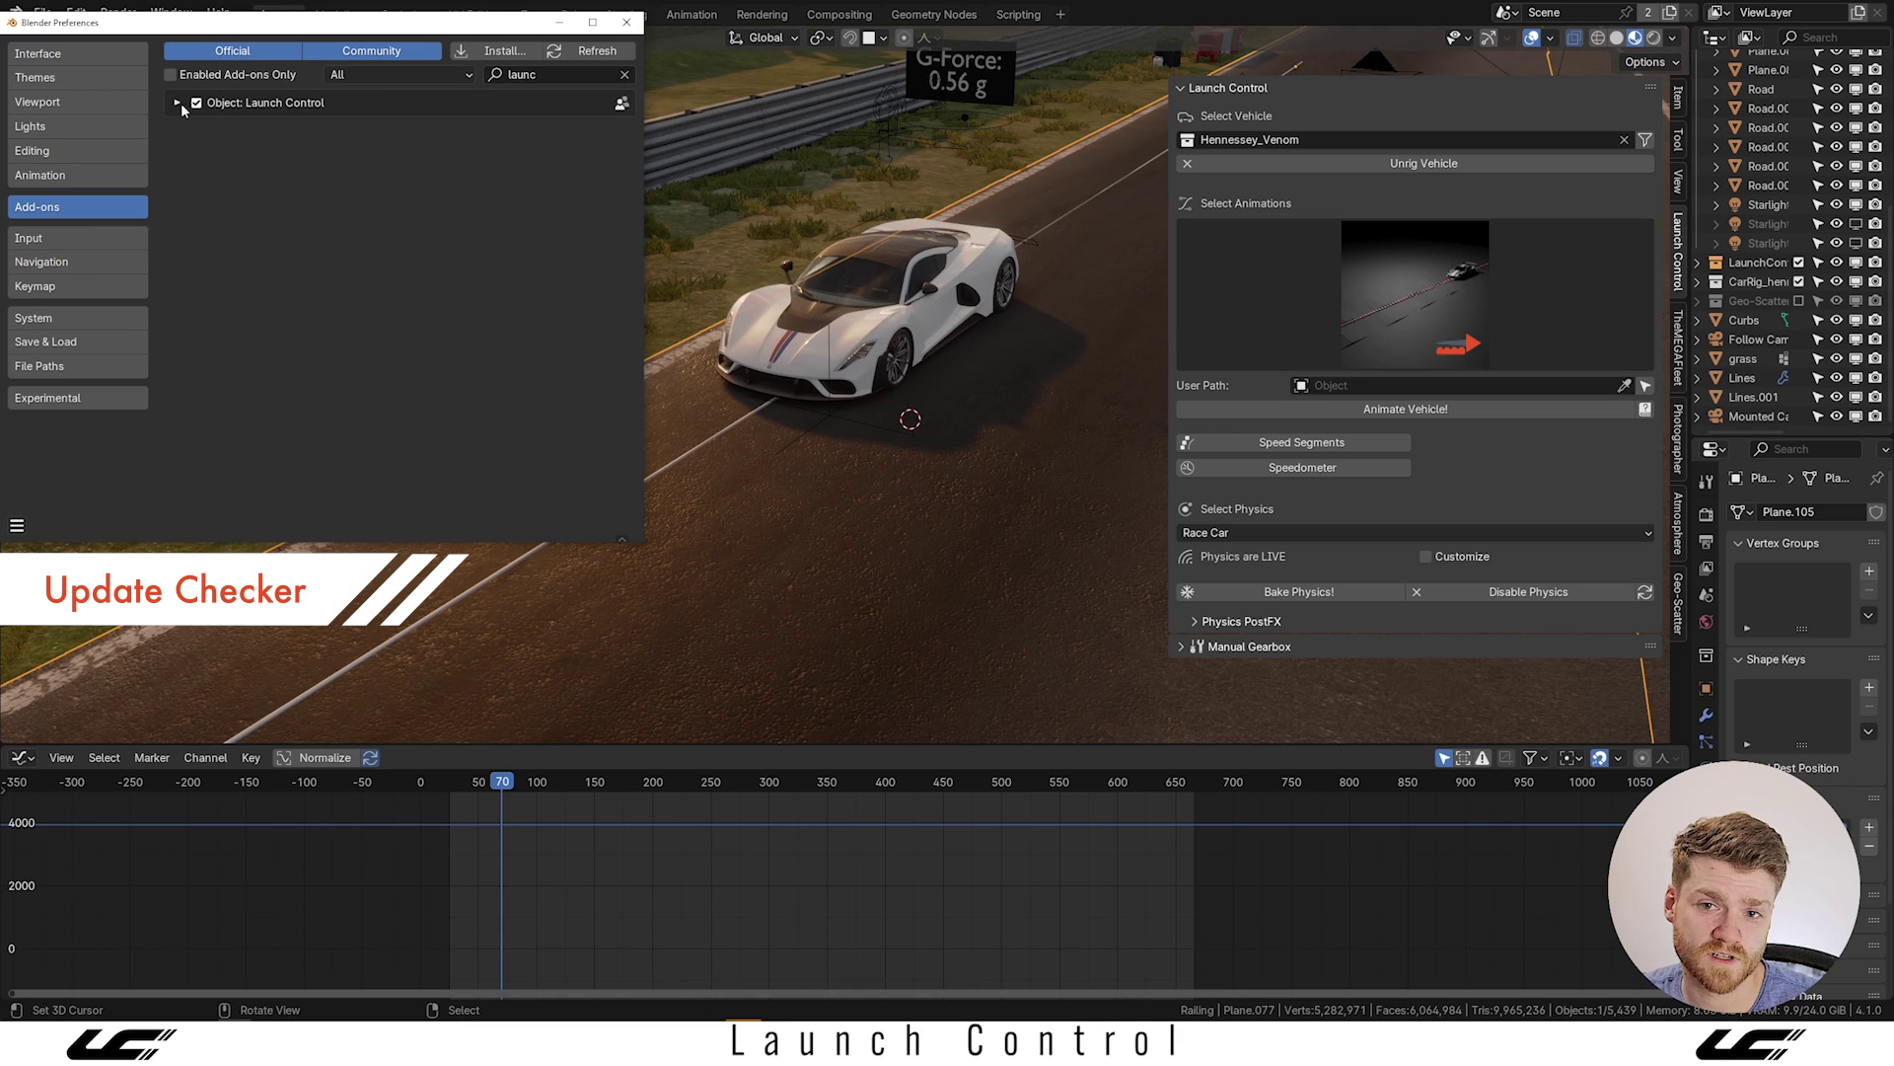
pyautogui.click(188, 105)
# Enlarge the preferences window to show Launch Control's update settings and check for an add-on update.
pyautogui.scroll(-6, 333, 183)
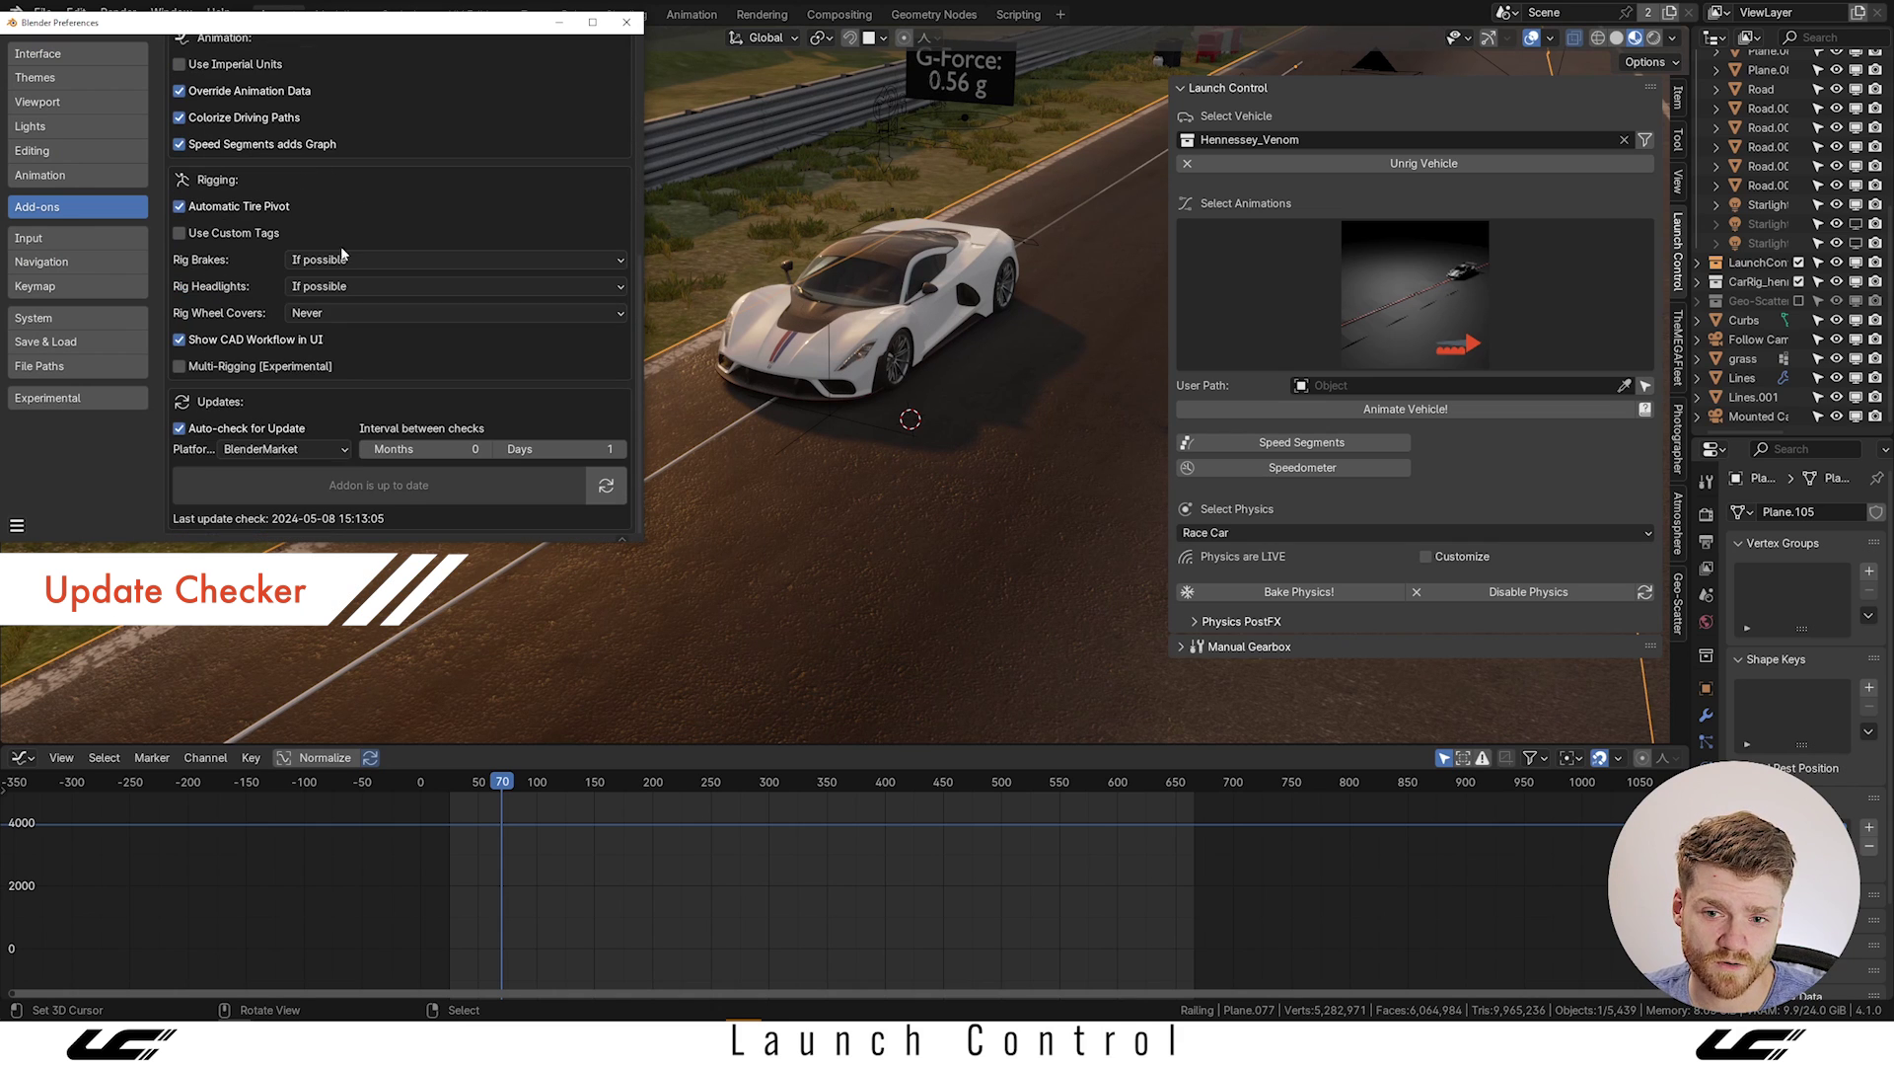
pyautogui.moveTo(642, 538); pyautogui.dragTo(745, 597)
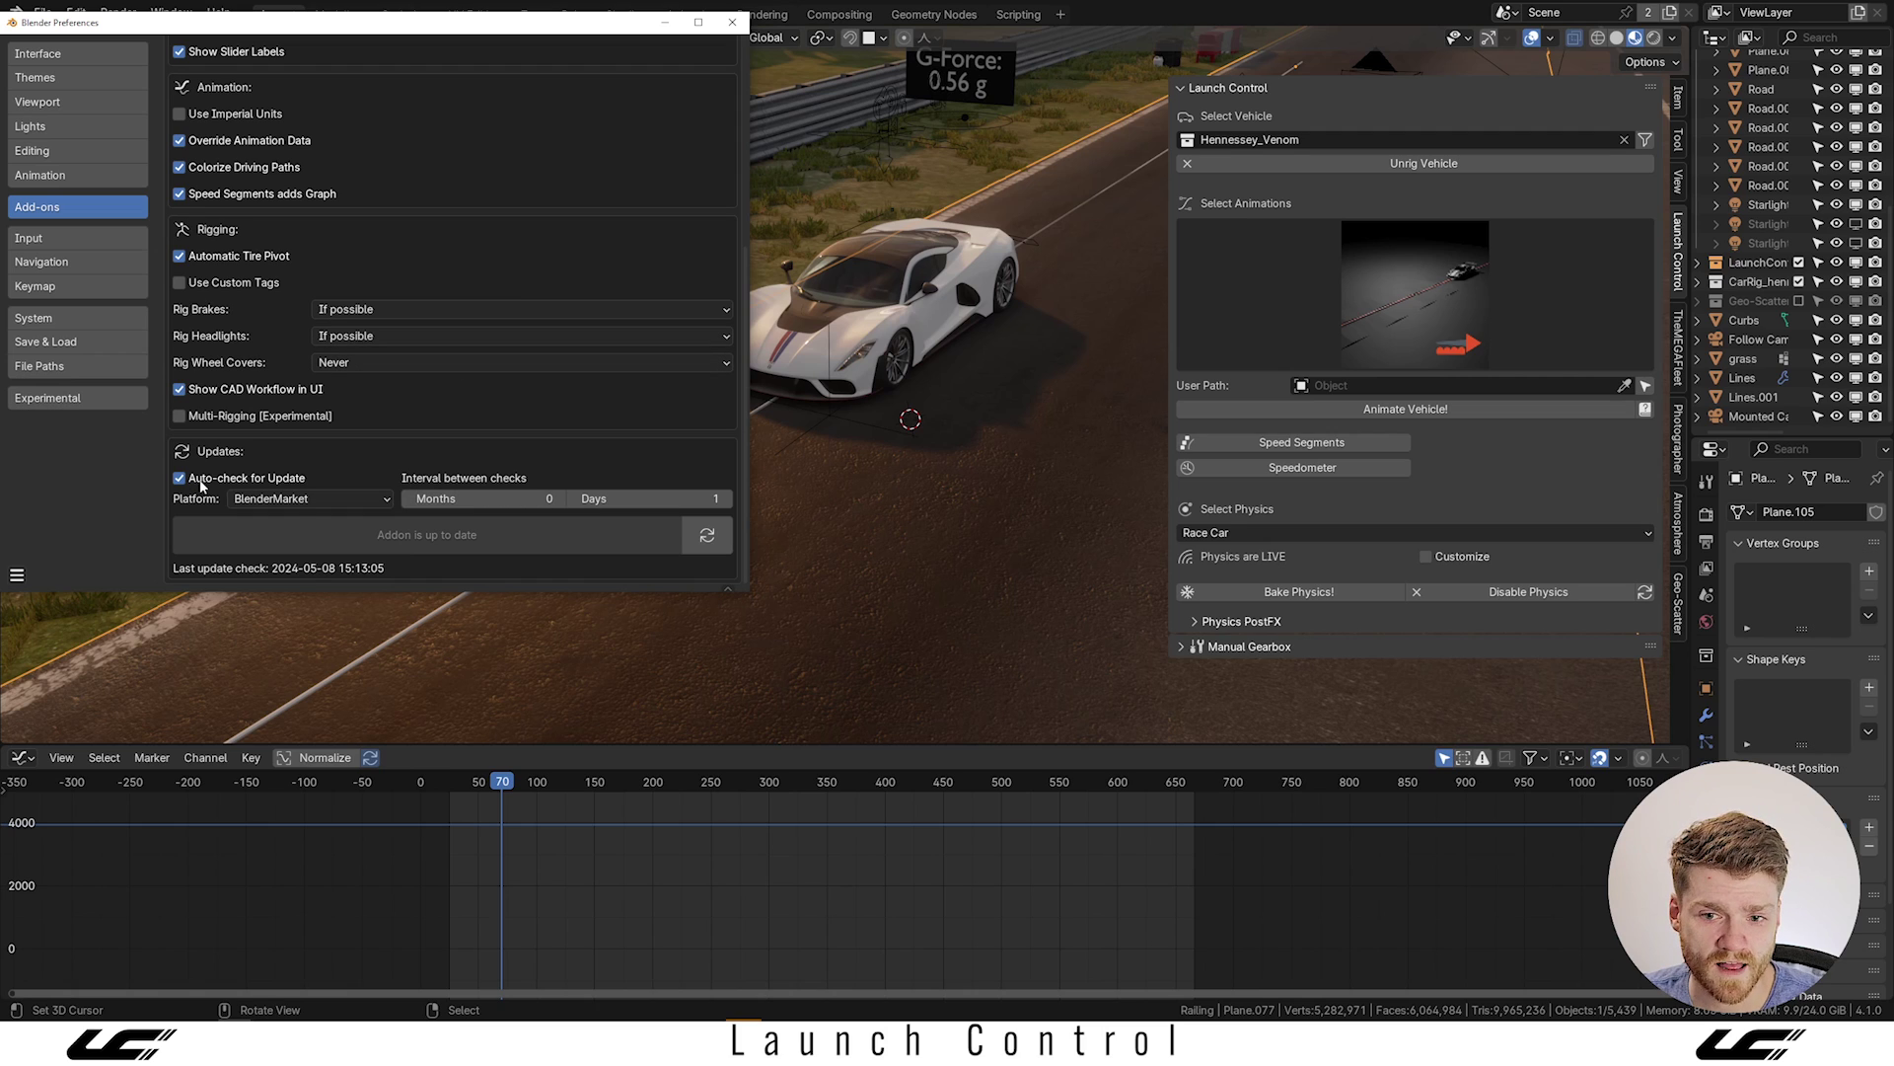
pyautogui.click(698, 547)
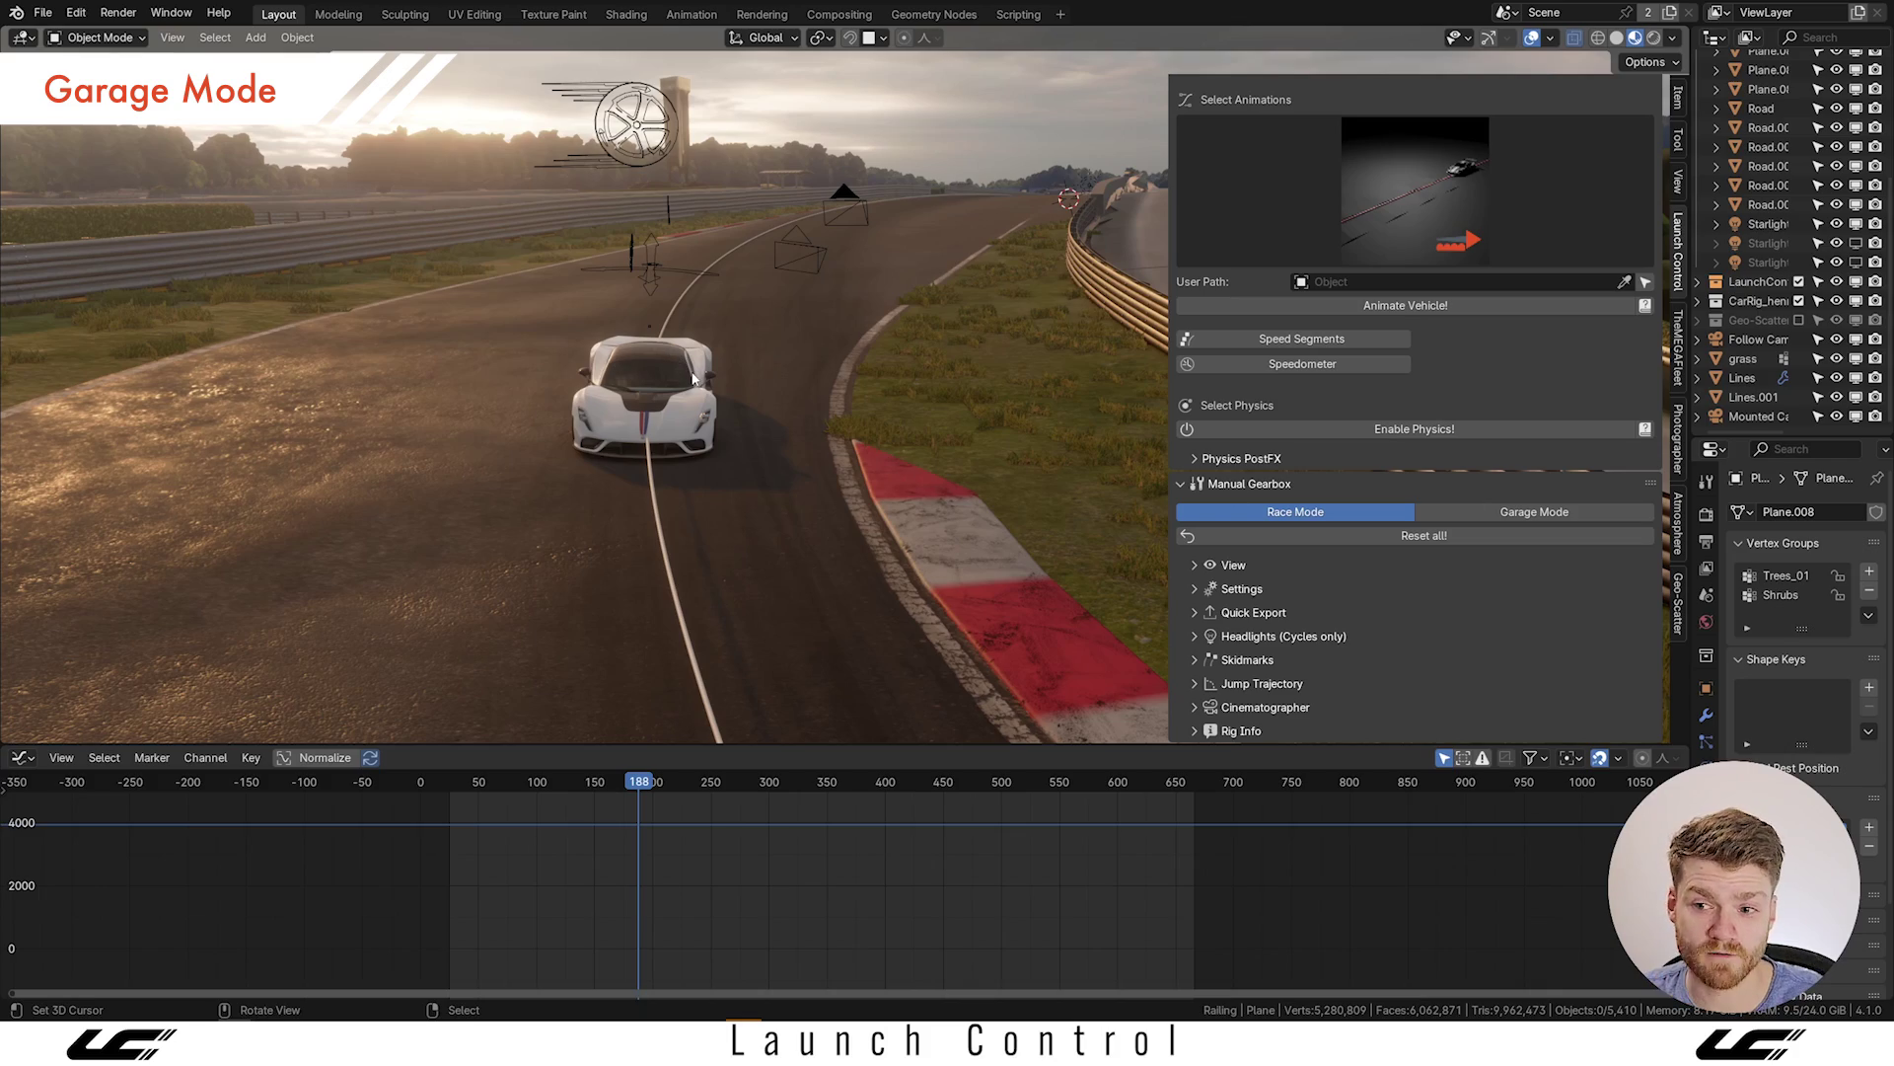
# Inspect the car on the track and switch its Manual Gearbox from Race Mode to Garage Mode.
pyautogui.moveTo(632, 405); pyautogui.dragTo(789, 437, button='middle')
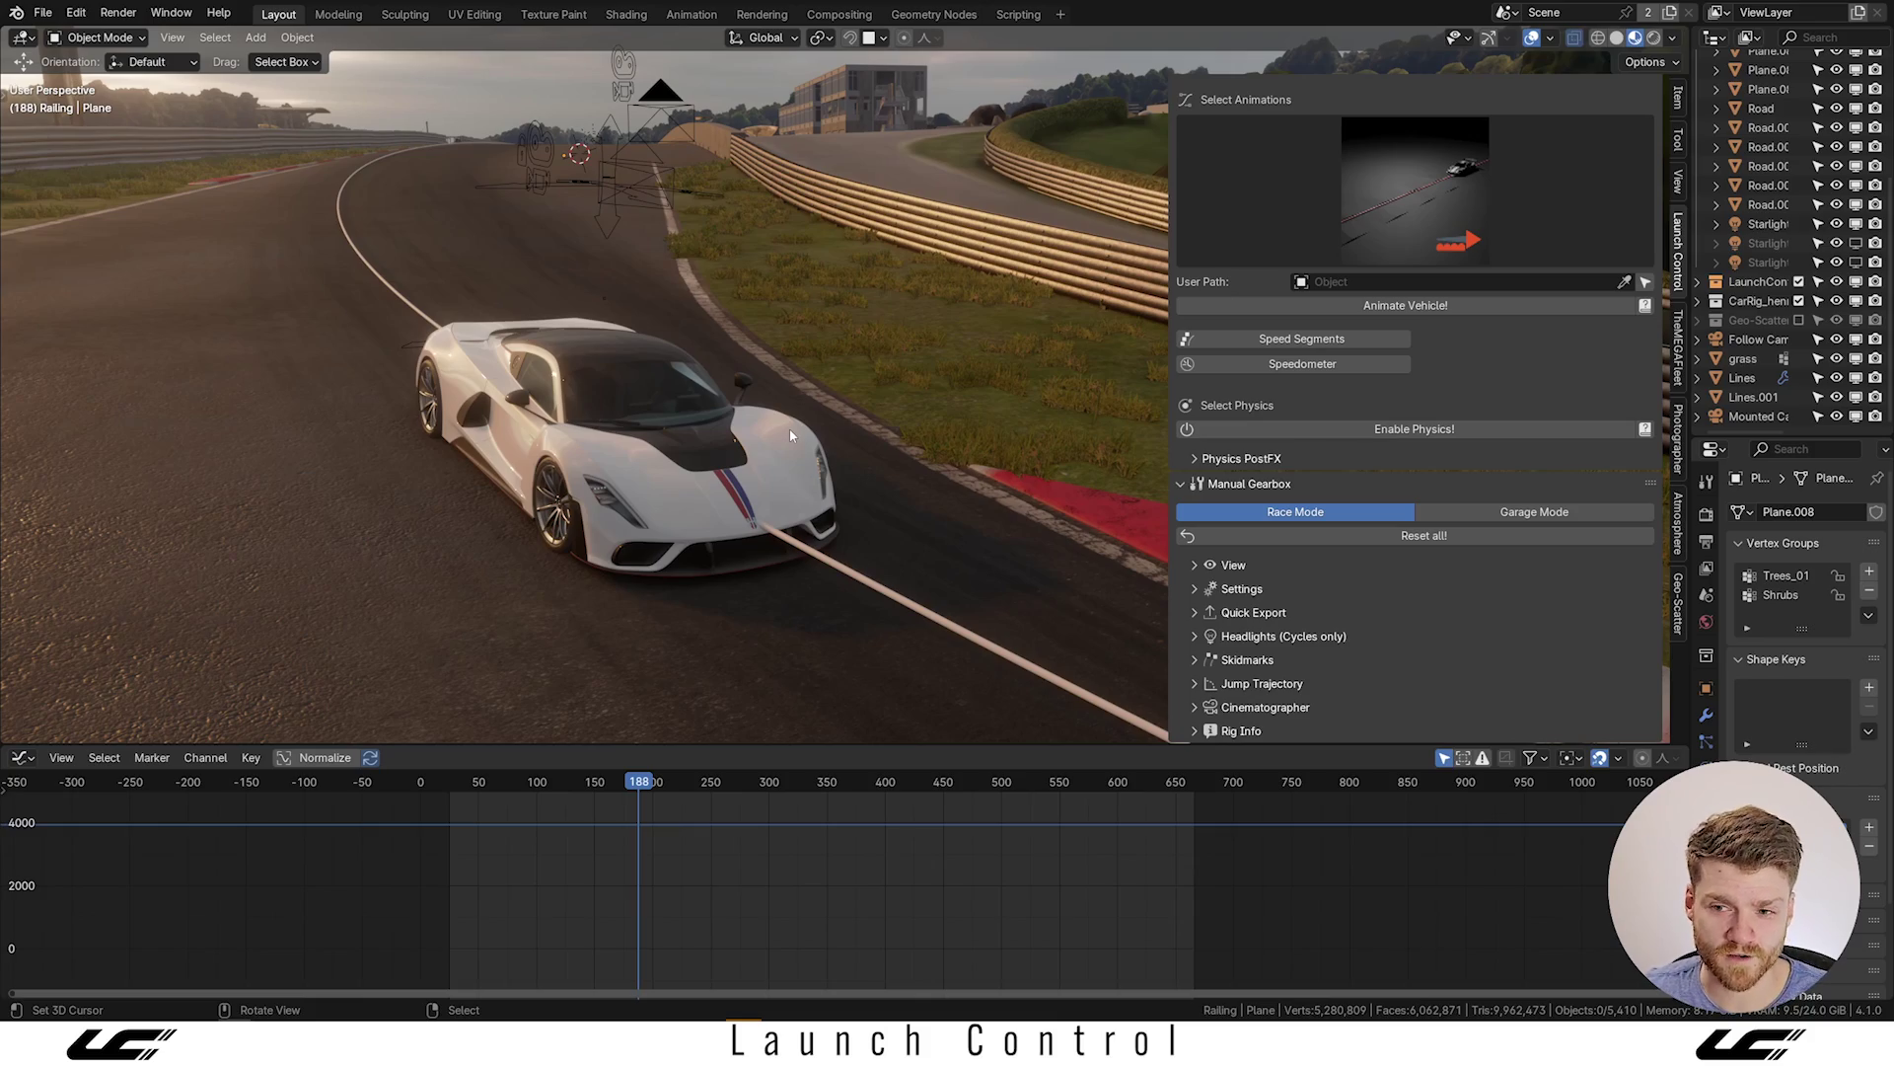
pyautogui.scroll(2, 789, 435)
pyautogui.moveTo(790, 435); pyautogui.dragTo(607, 425, button='middle')
pyautogui.scroll(3, 813, 438)
pyautogui.moveTo(813, 436); pyautogui.dragTo(765, 419, button='middle')
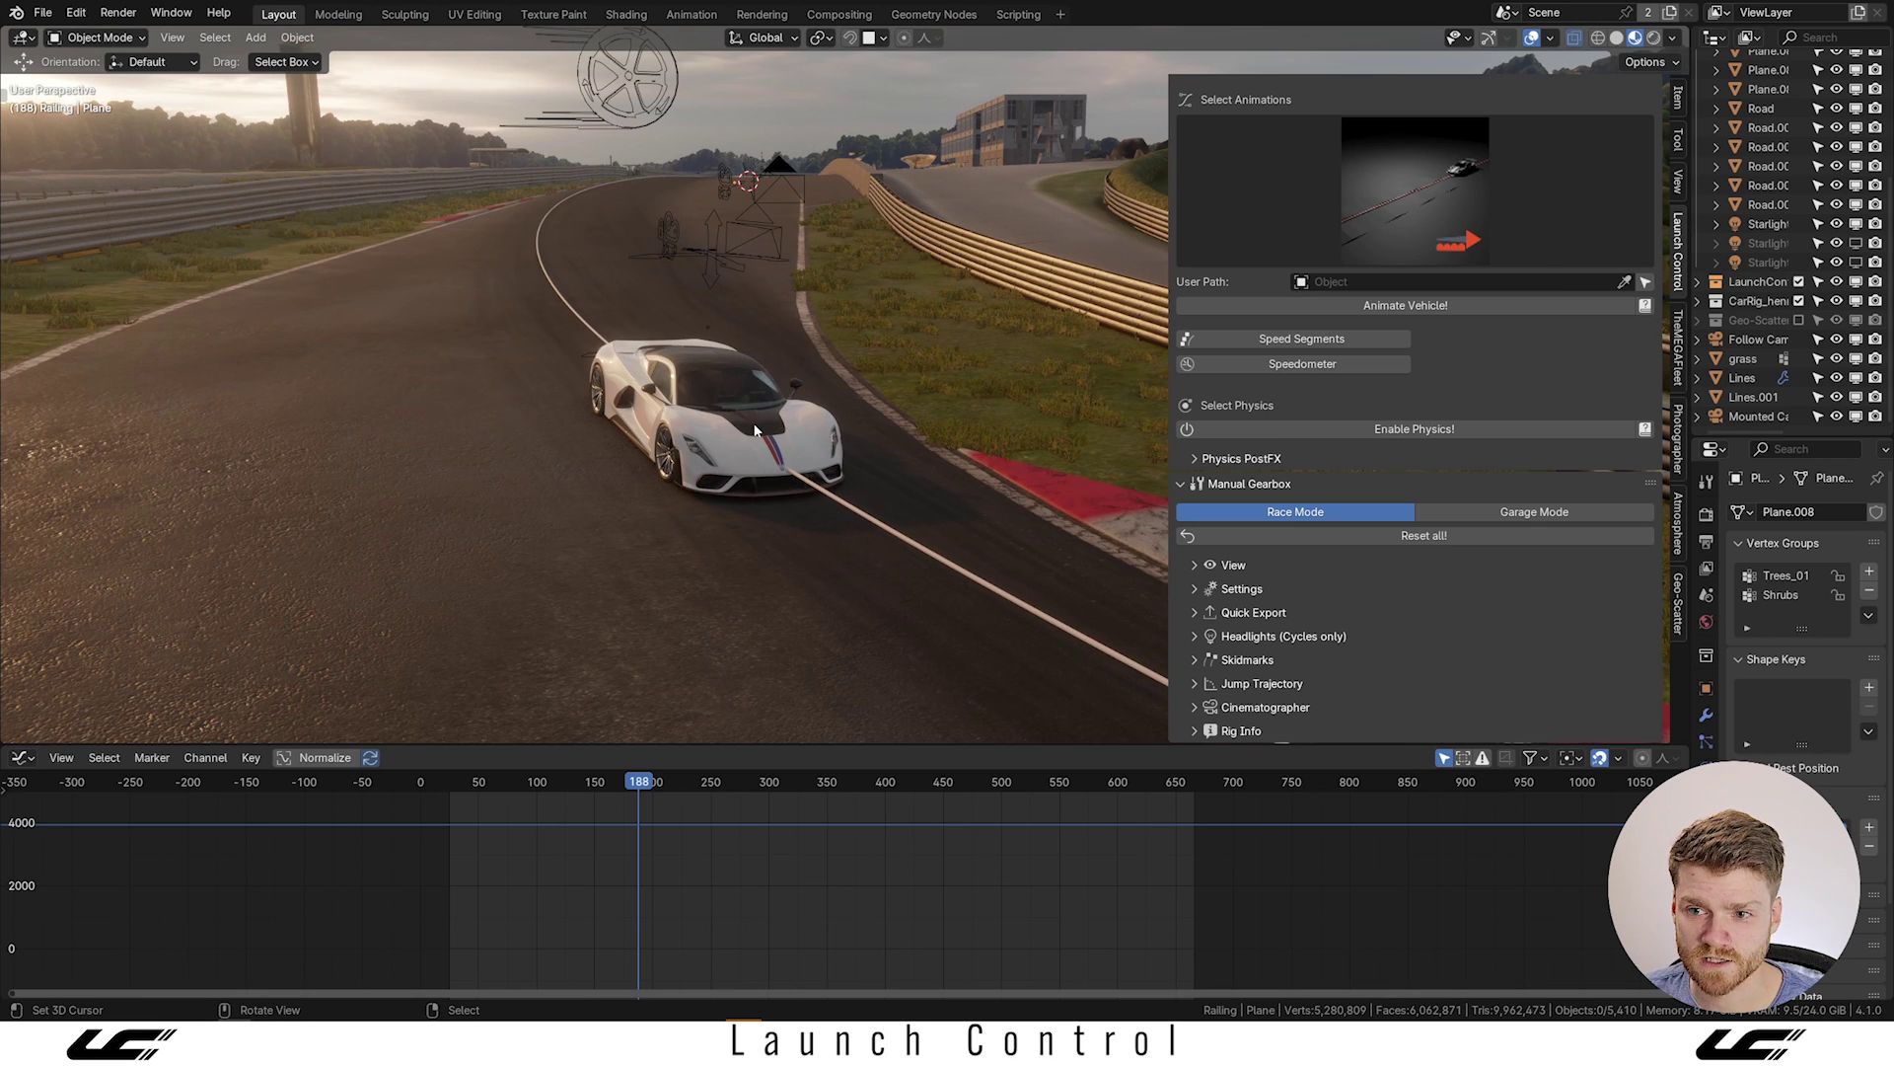
pyautogui.click(1483, 511)
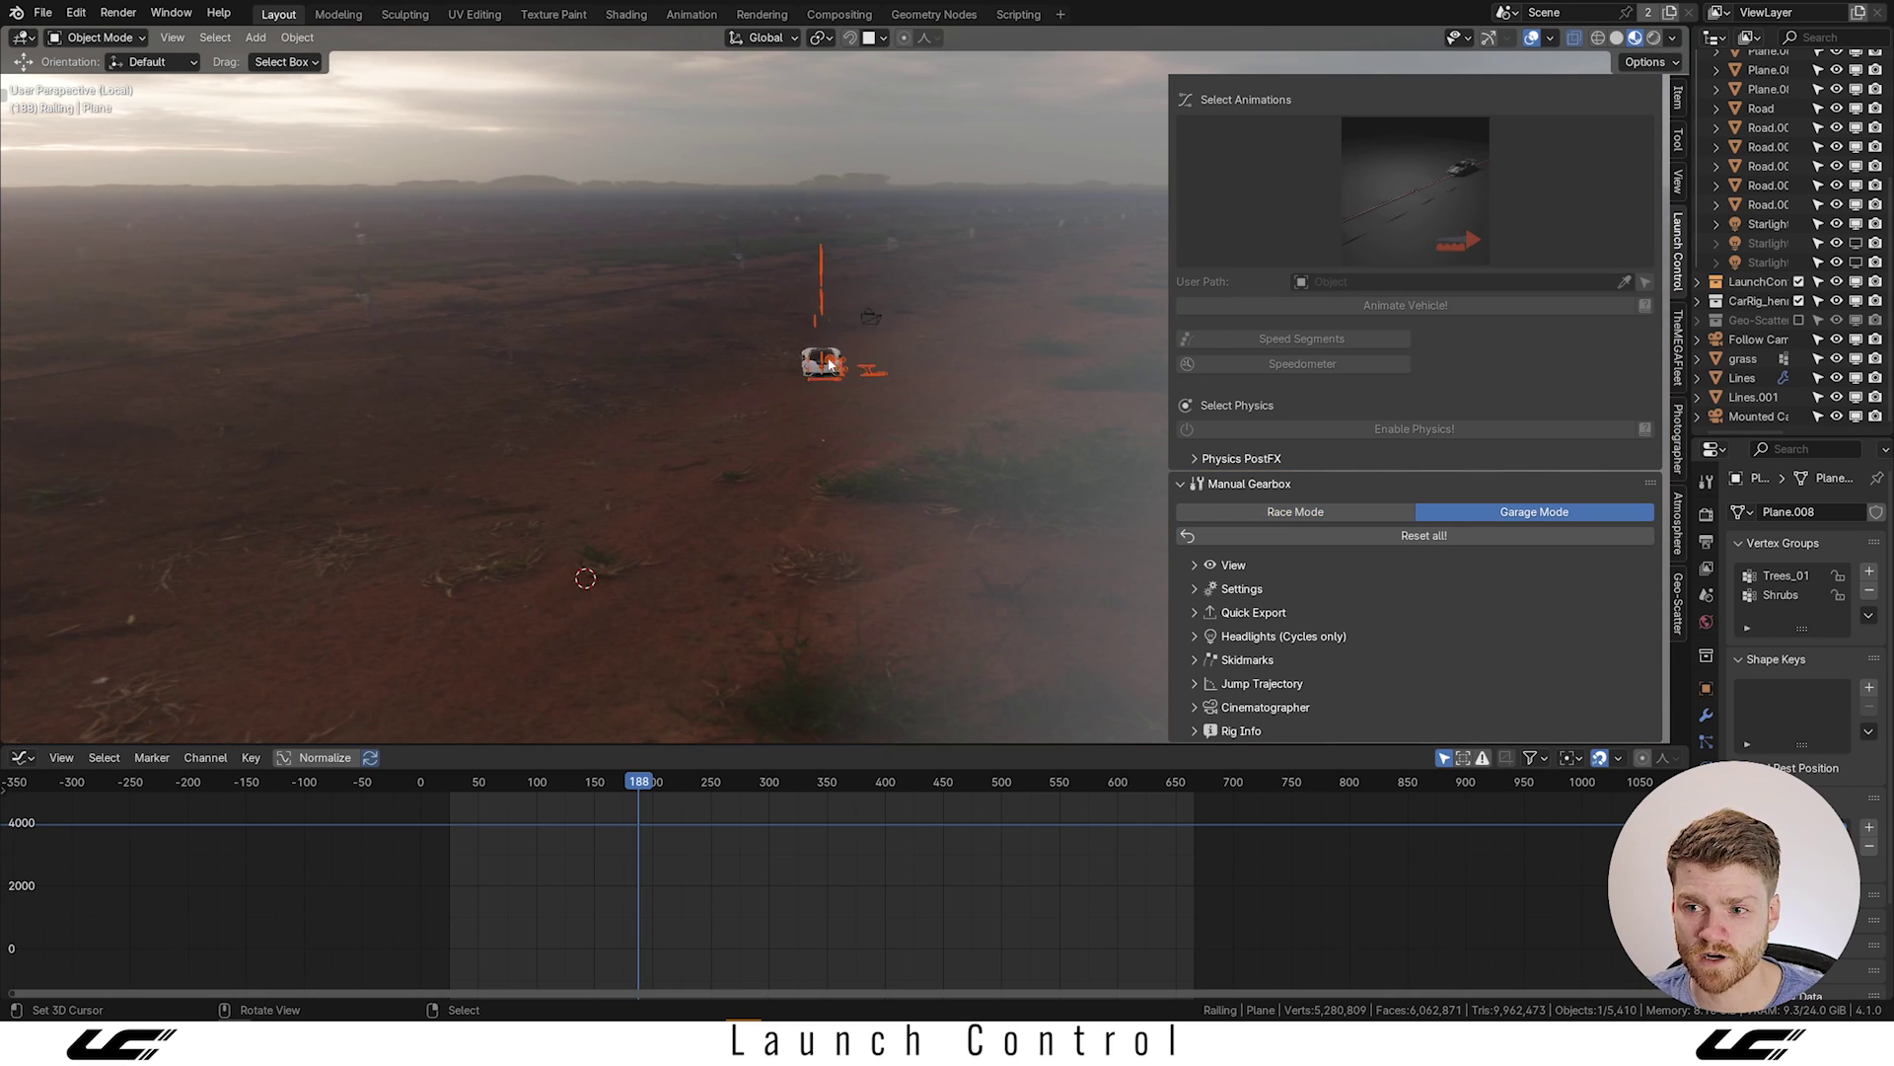
# Select the car's chassis and its front-left wheel and inspect them up close in Garage Mode.
pyautogui.rightClick(835, 346)
pyautogui.scroll(7, 835, 345)
pyautogui.moveTo(834, 345); pyautogui.dragTo(632, 365, button='middle')
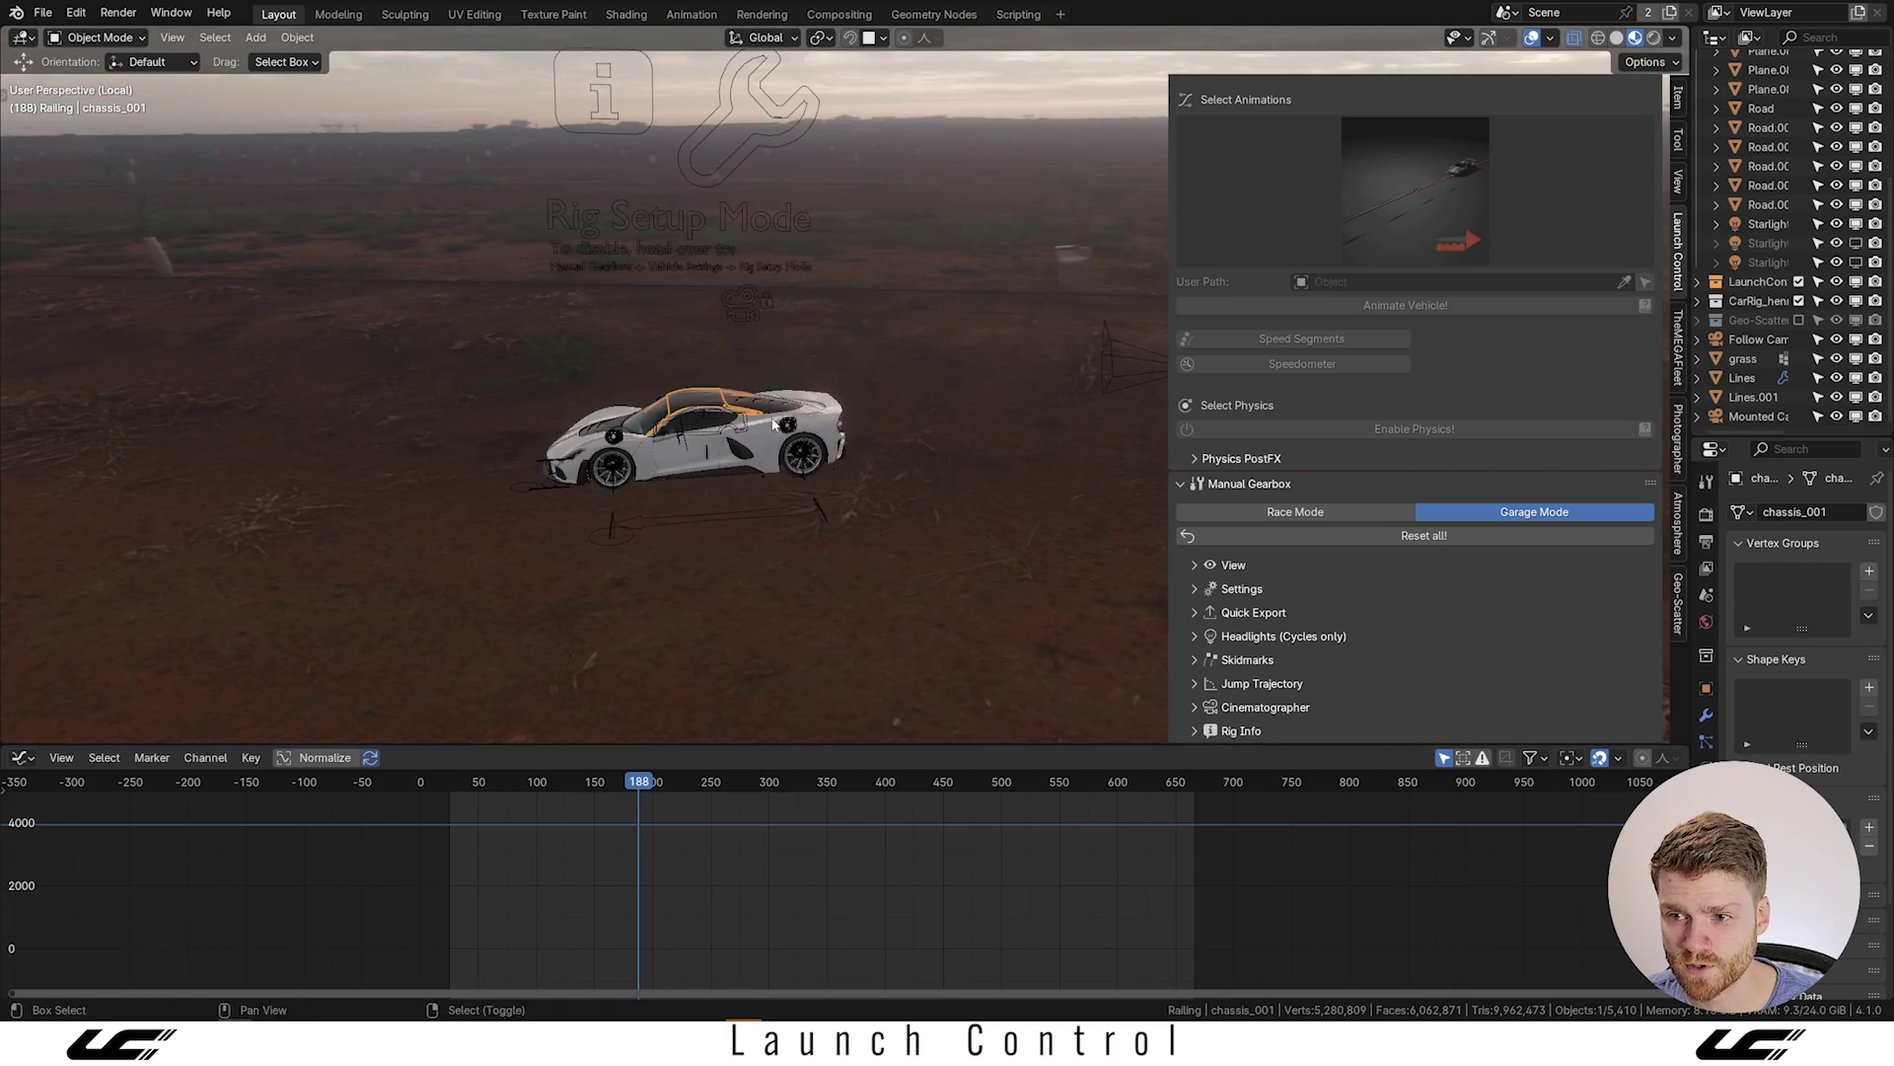
pyautogui.scroll(5, 740, 413)
pyautogui.moveTo(738, 412); pyautogui.dragTo(780, 376, button='middle')
pyautogui.scroll(-3, 781, 376)
pyautogui.rightClick(653, 458)
pyautogui.scroll(6, 653, 457)
pyautogui.scroll(-5, 617, 388)
pyautogui.moveTo(523, 432); pyautogui.dragTo(647, 383, button='middle')
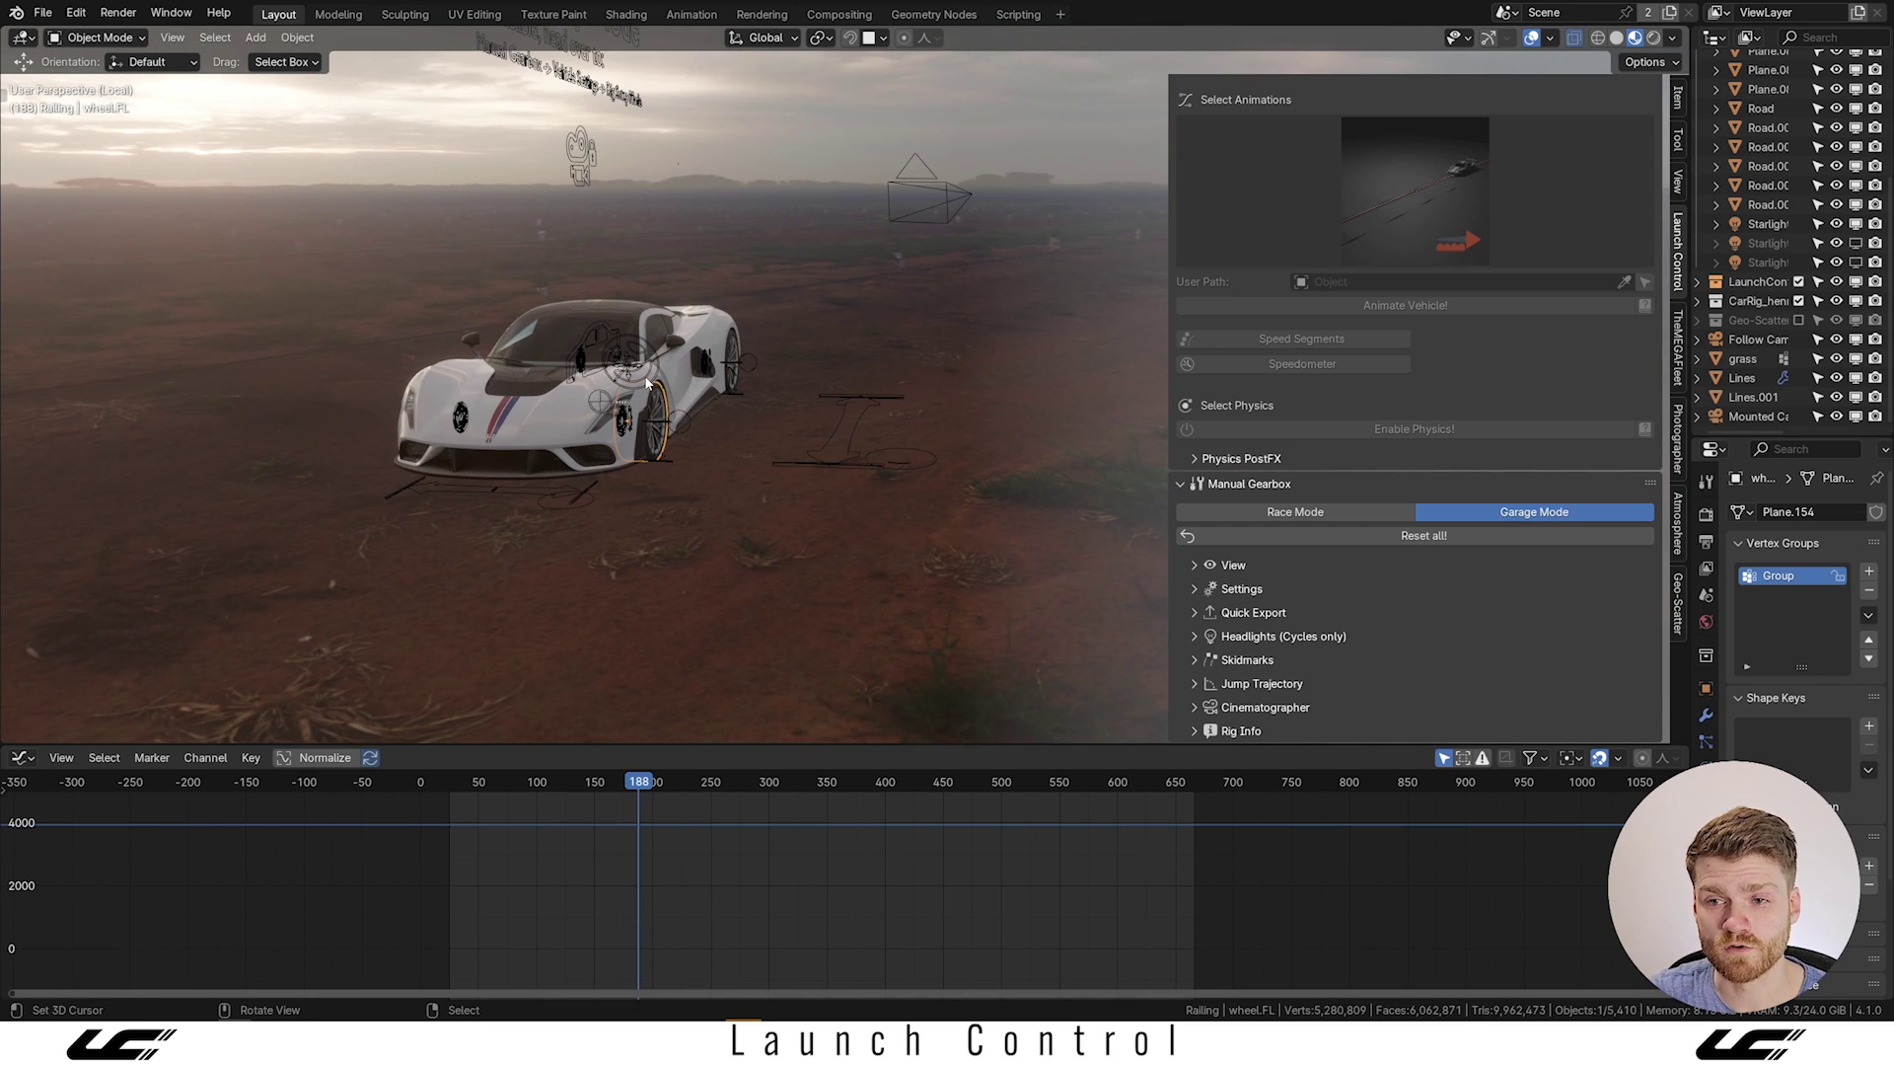
# Examine the whole car and its rig controls in Garage Mode from the front, the side and a distance.
pyautogui.moveTo(647, 385); pyautogui.dragTo(708, 432, button='middle')
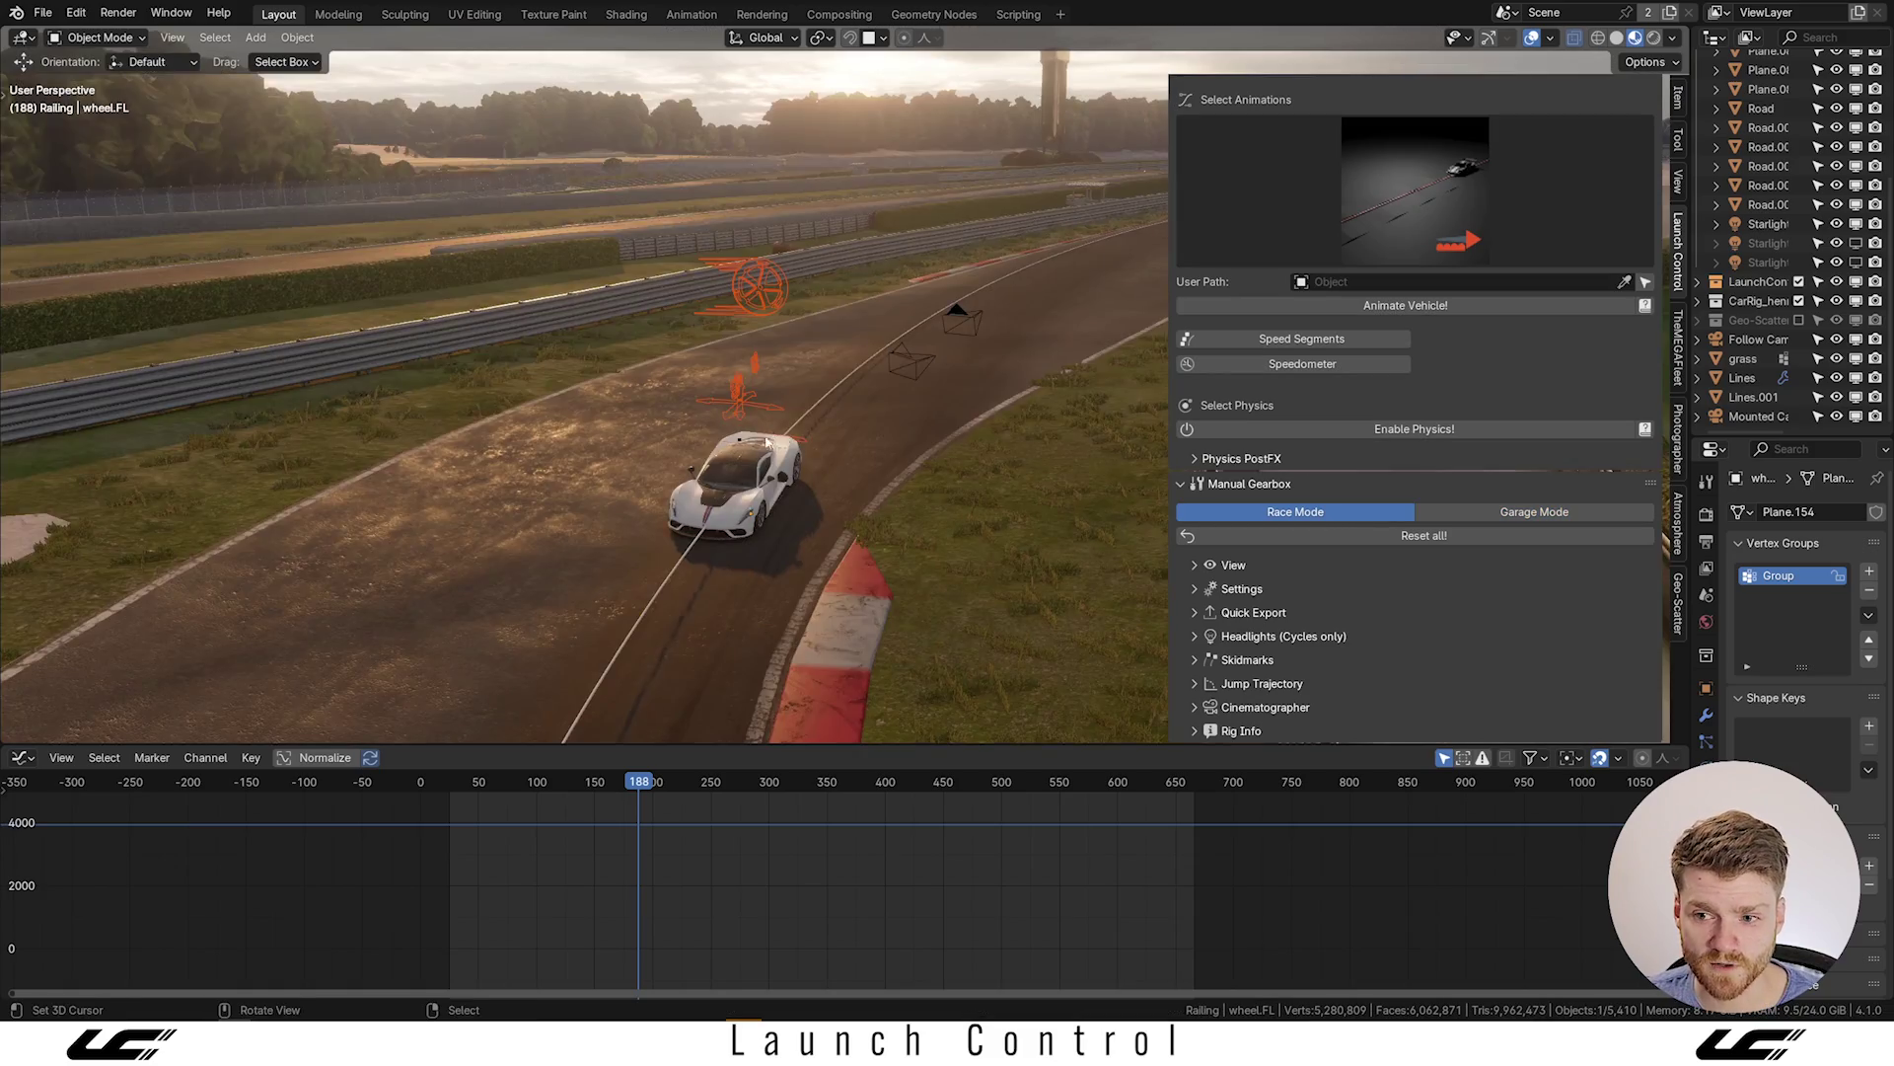
pyautogui.moveTo(986, 479); pyautogui.dragTo(513, 507, button='middle')
pyautogui.scroll(4, 880, 497)
pyautogui.moveTo(880, 497); pyautogui.dragTo(763, 450, button='middle')
pyautogui.scroll(5, 717, 483)
pyautogui.scroll(-3, 718, 484)
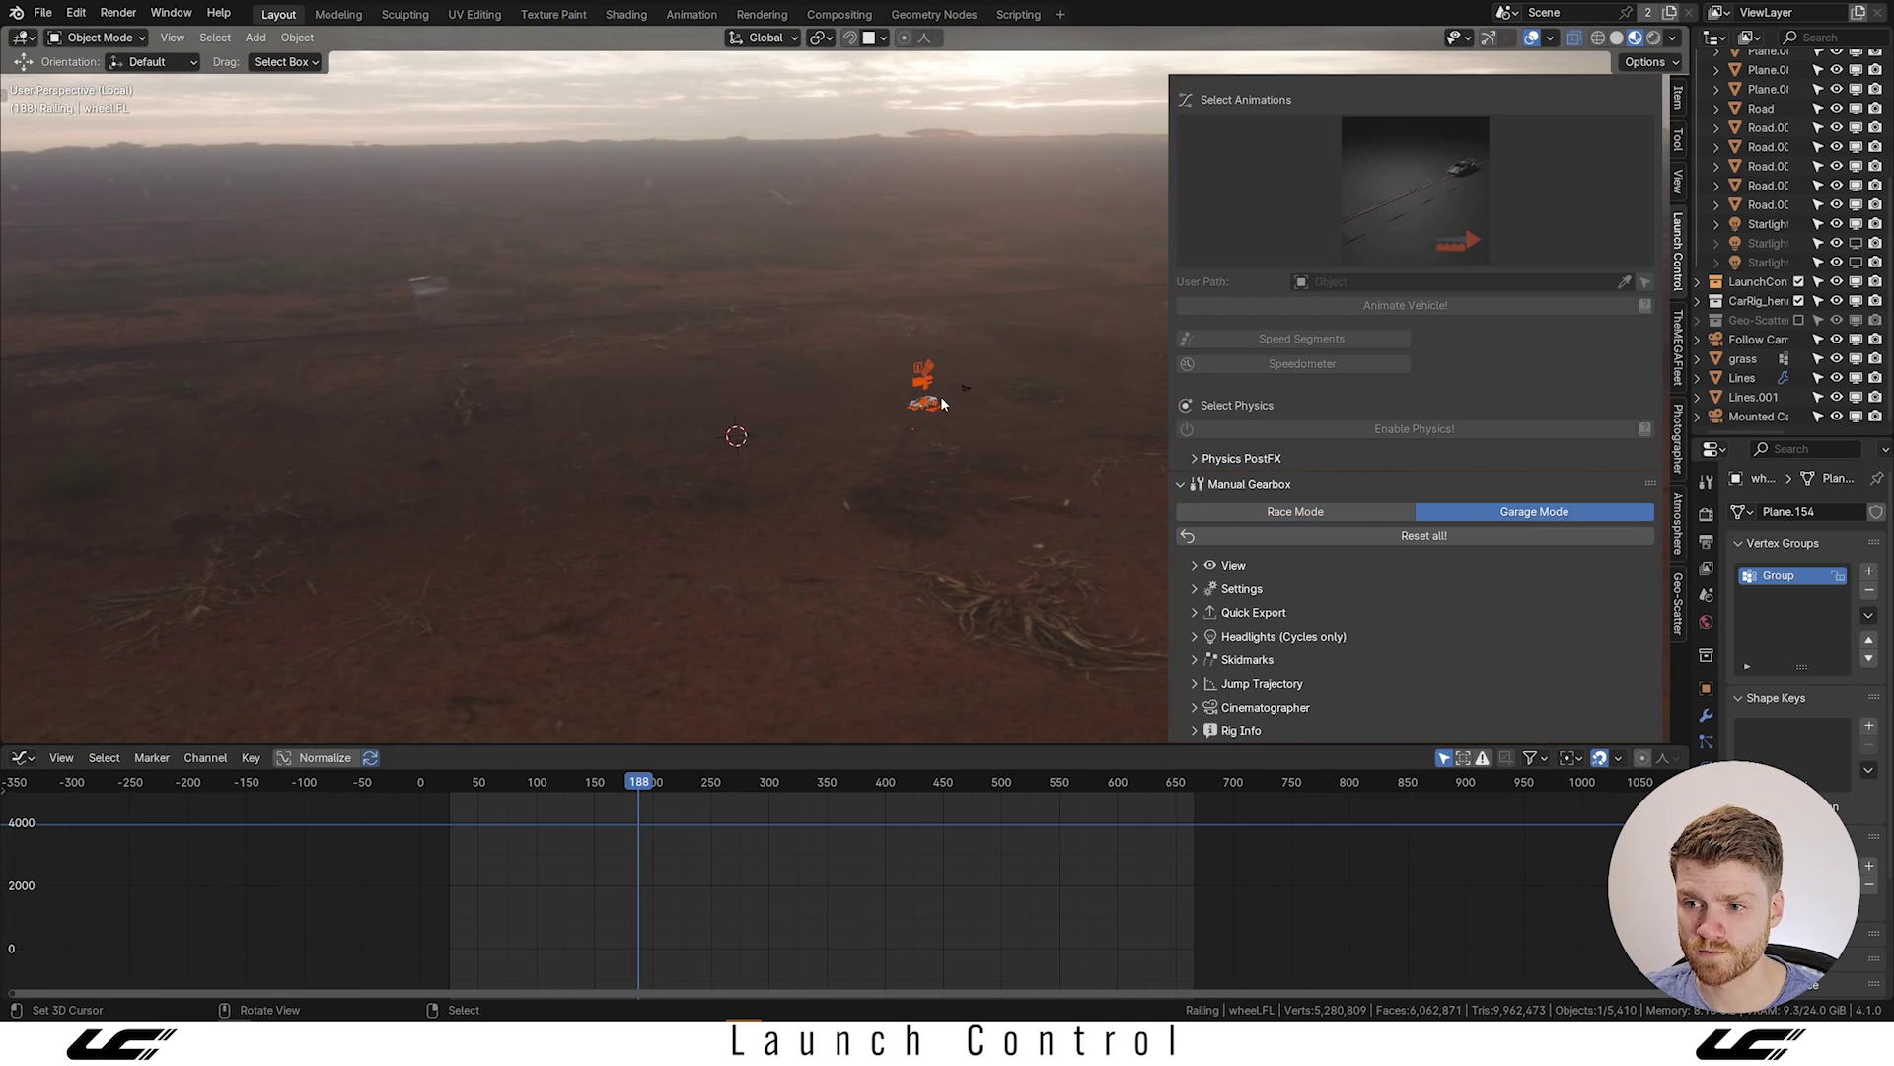
pyautogui.scroll(5, 910, 409)
pyautogui.moveTo(890, 400); pyautogui.dragTo(667, 436, button='middle')
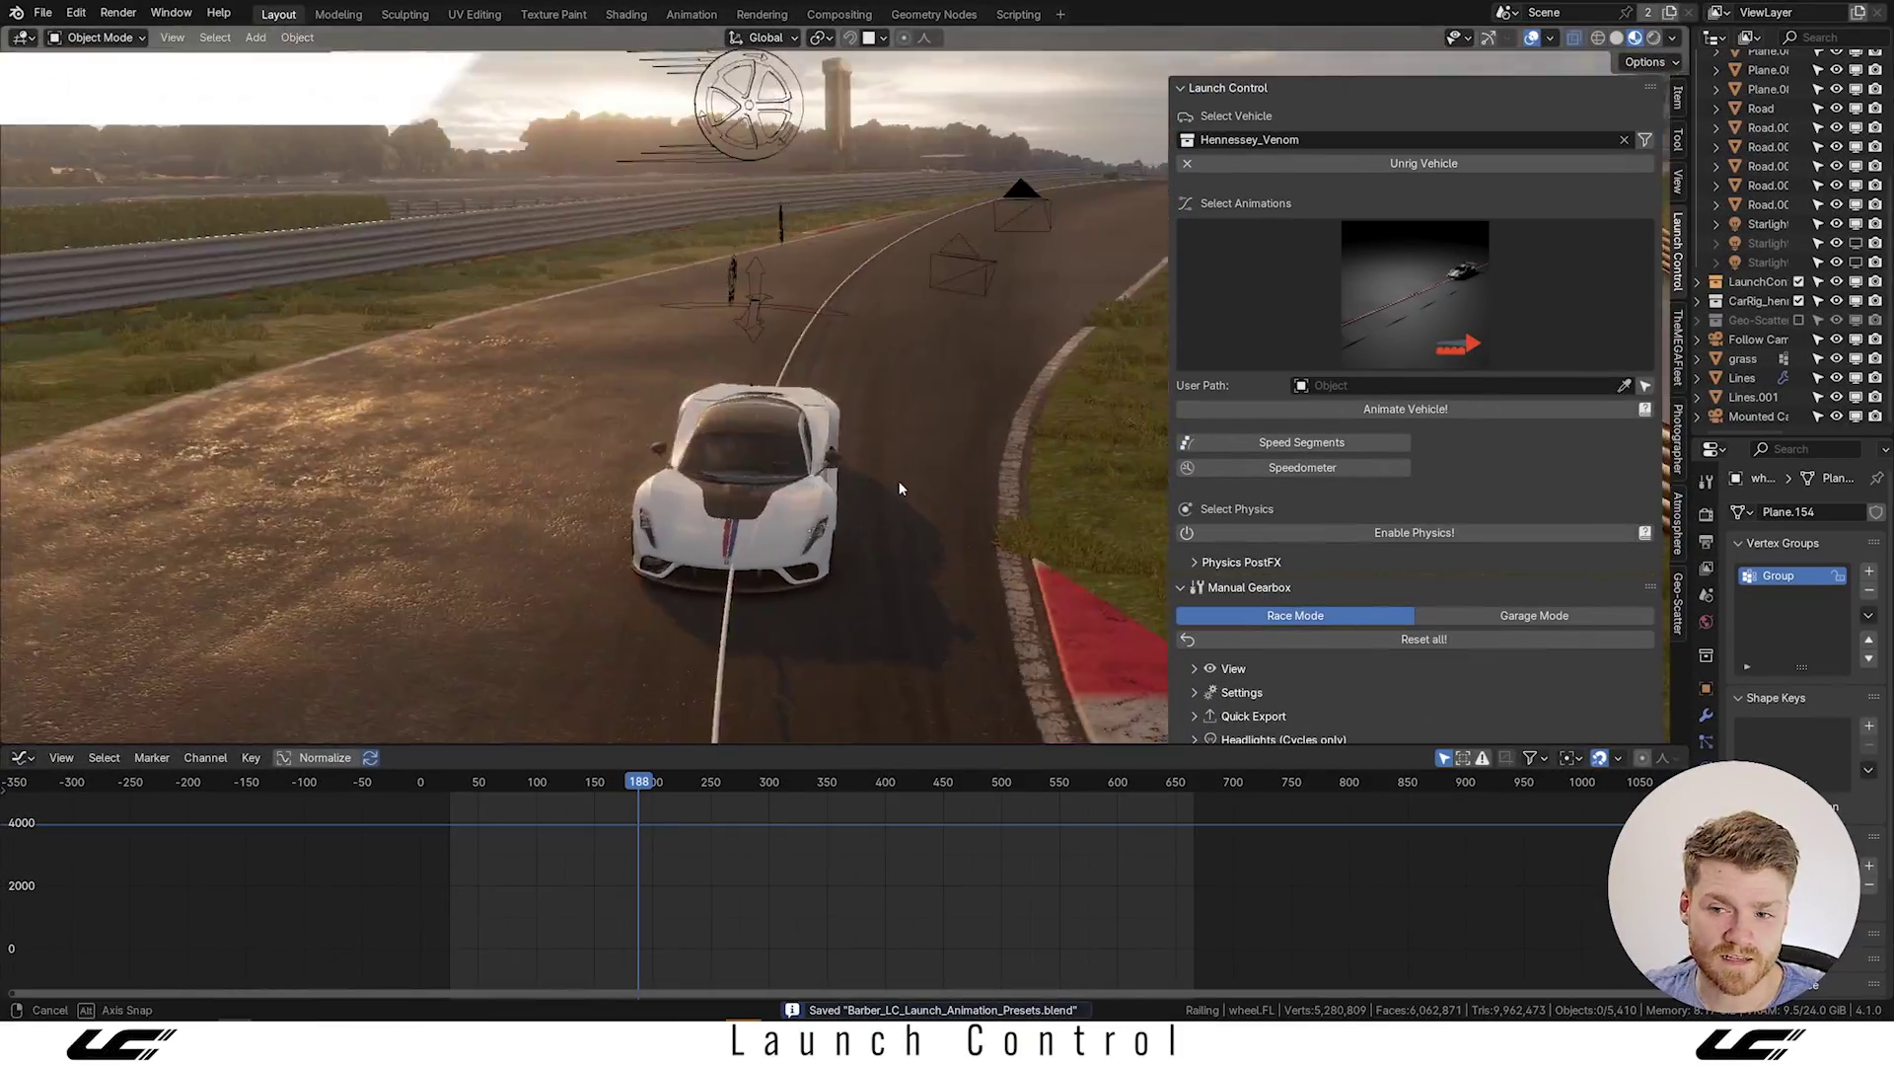
pyautogui.moveTo(899, 488); pyautogui.dragTo(741, 482, button='middle')
# Animate the Hennessey_Venom with the Burnout 01 preset and play back the animation.
pyautogui.click(1460, 278)
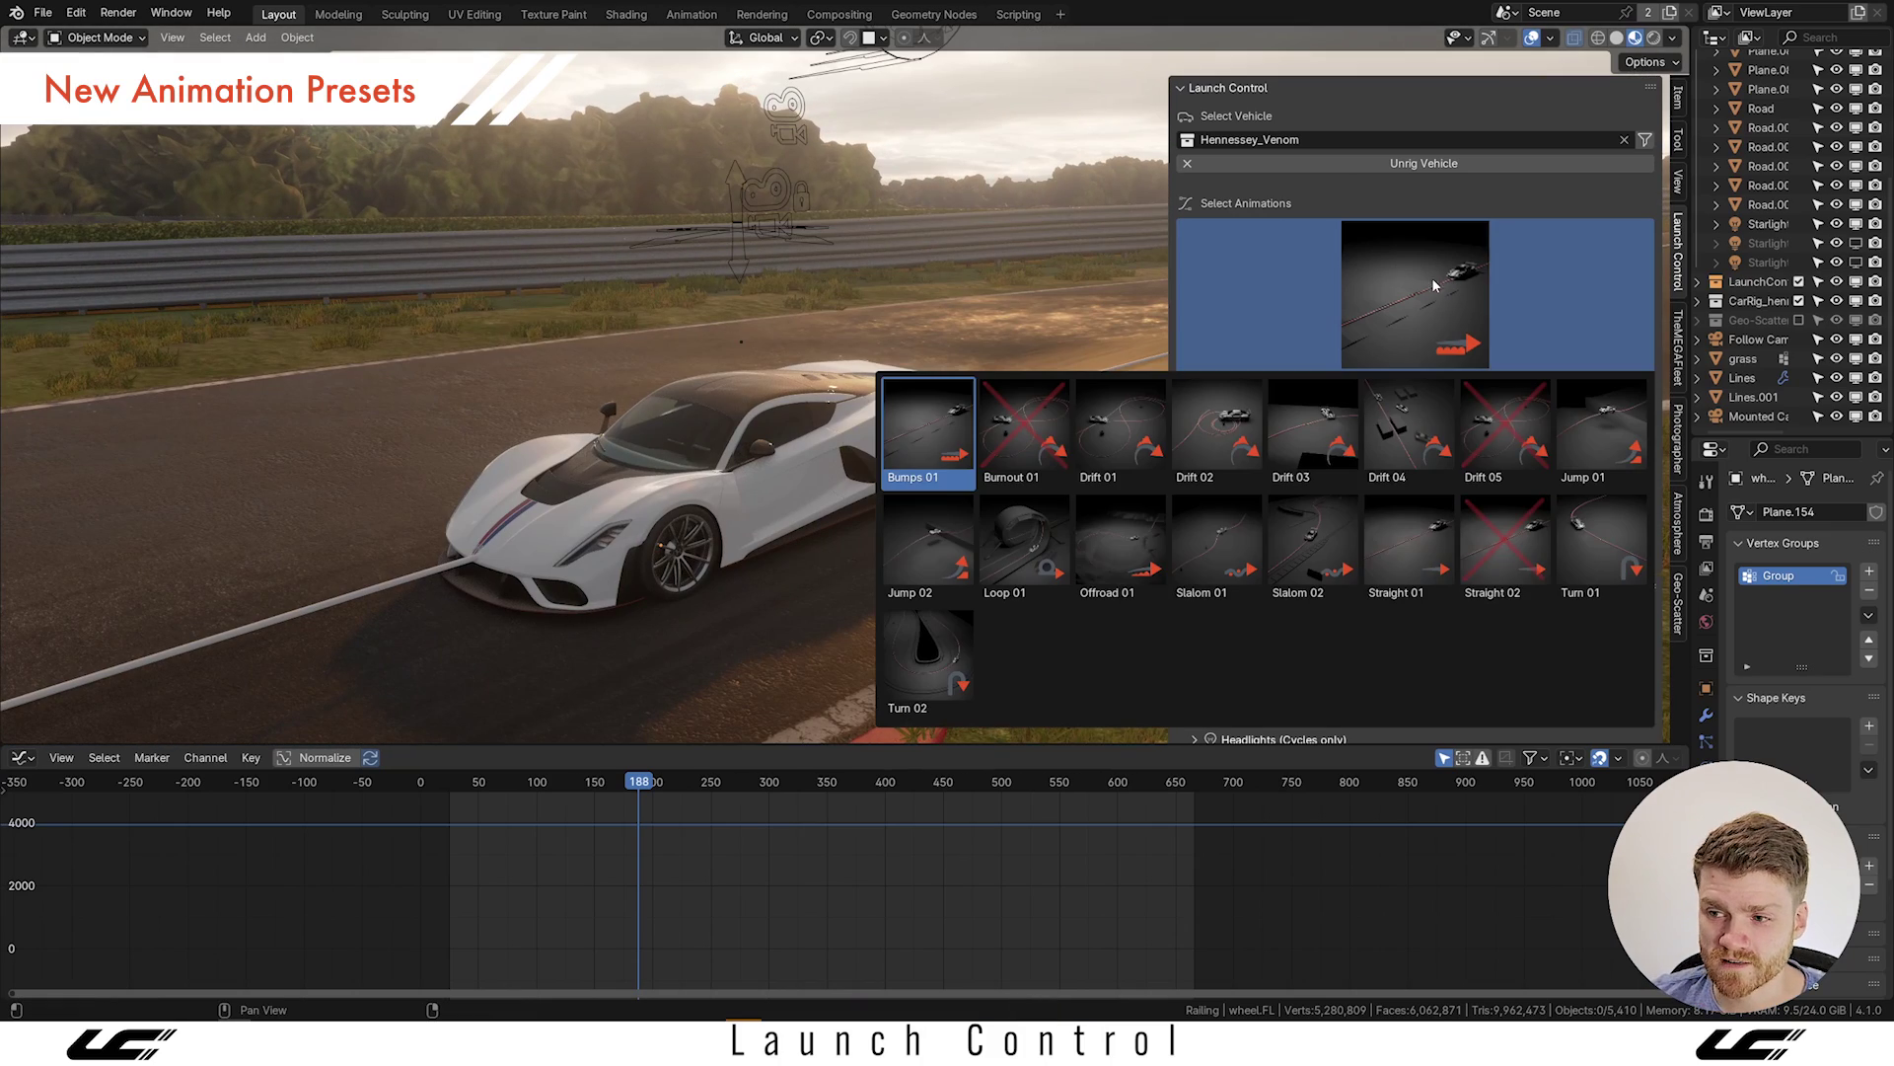
pyautogui.click(1056, 409)
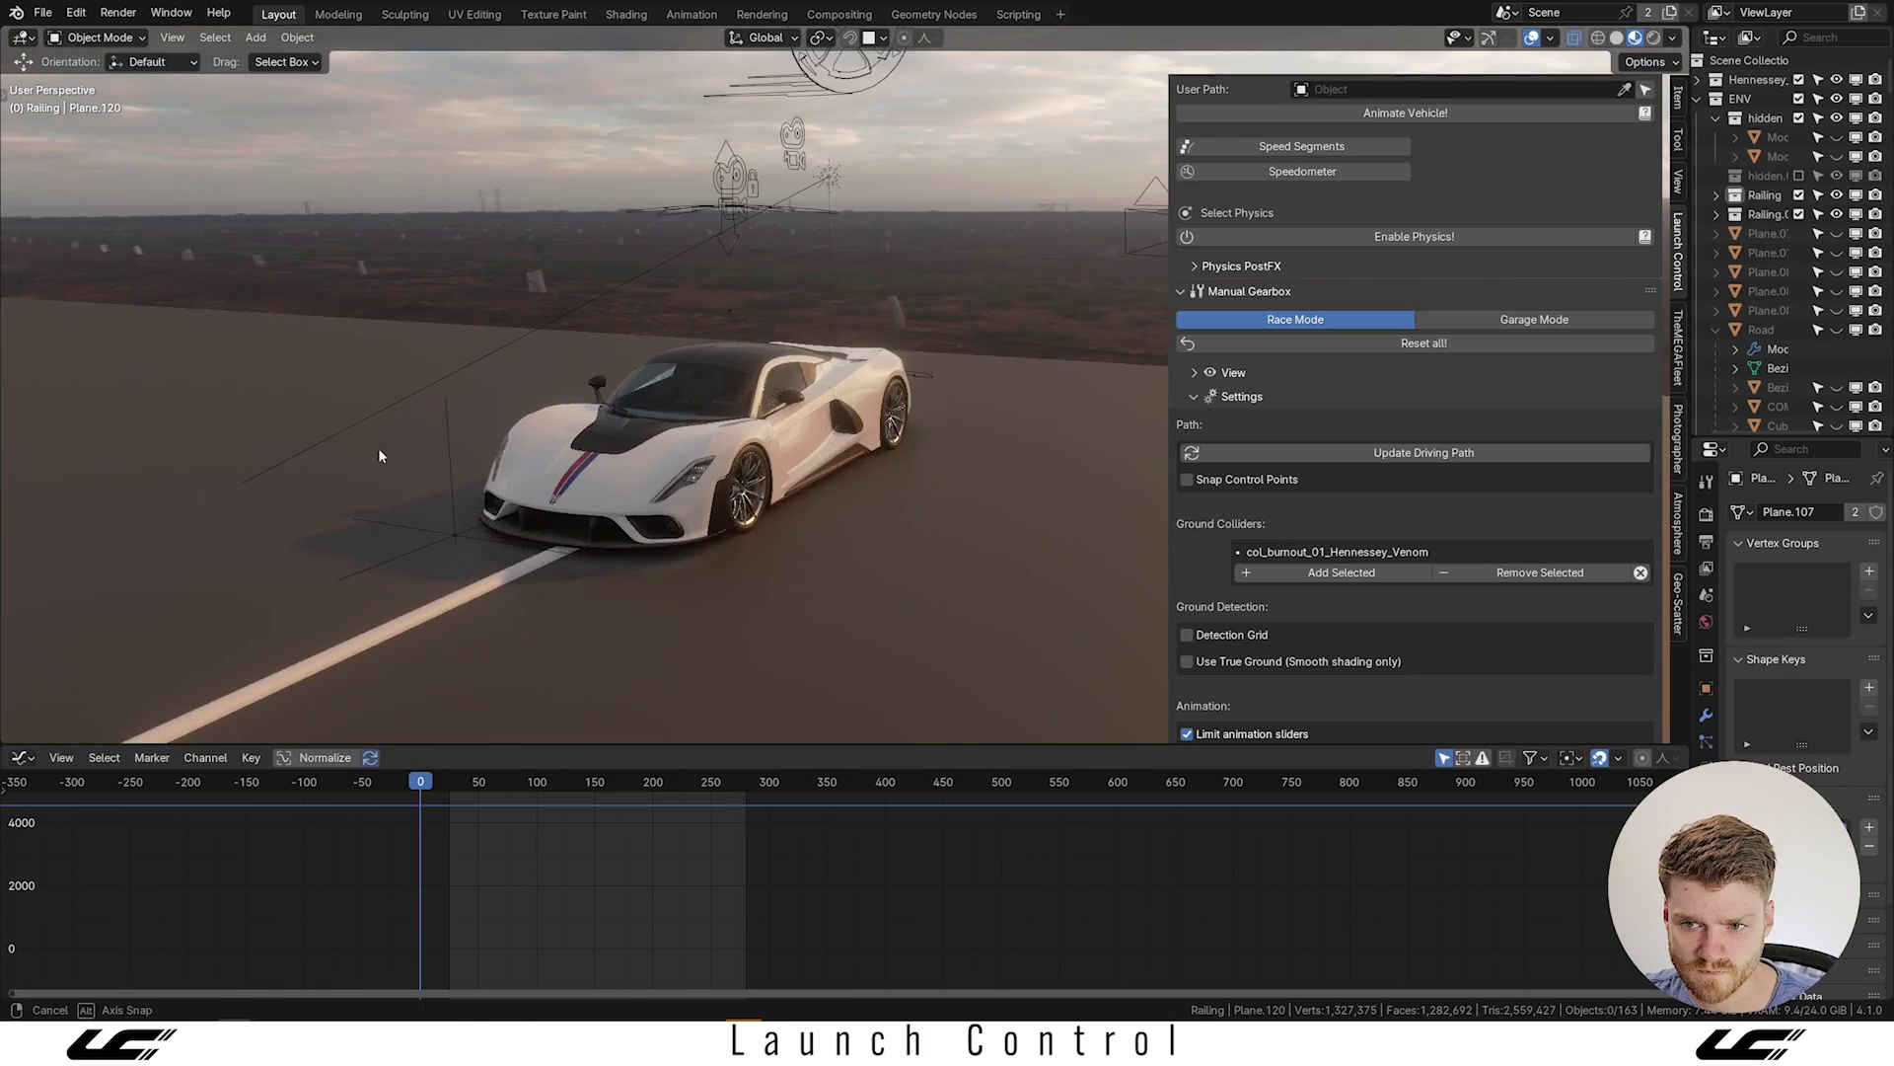
pyautogui.moveTo(378, 456); pyautogui.dragTo(771, 466, button='middle')
pyautogui.press('space')
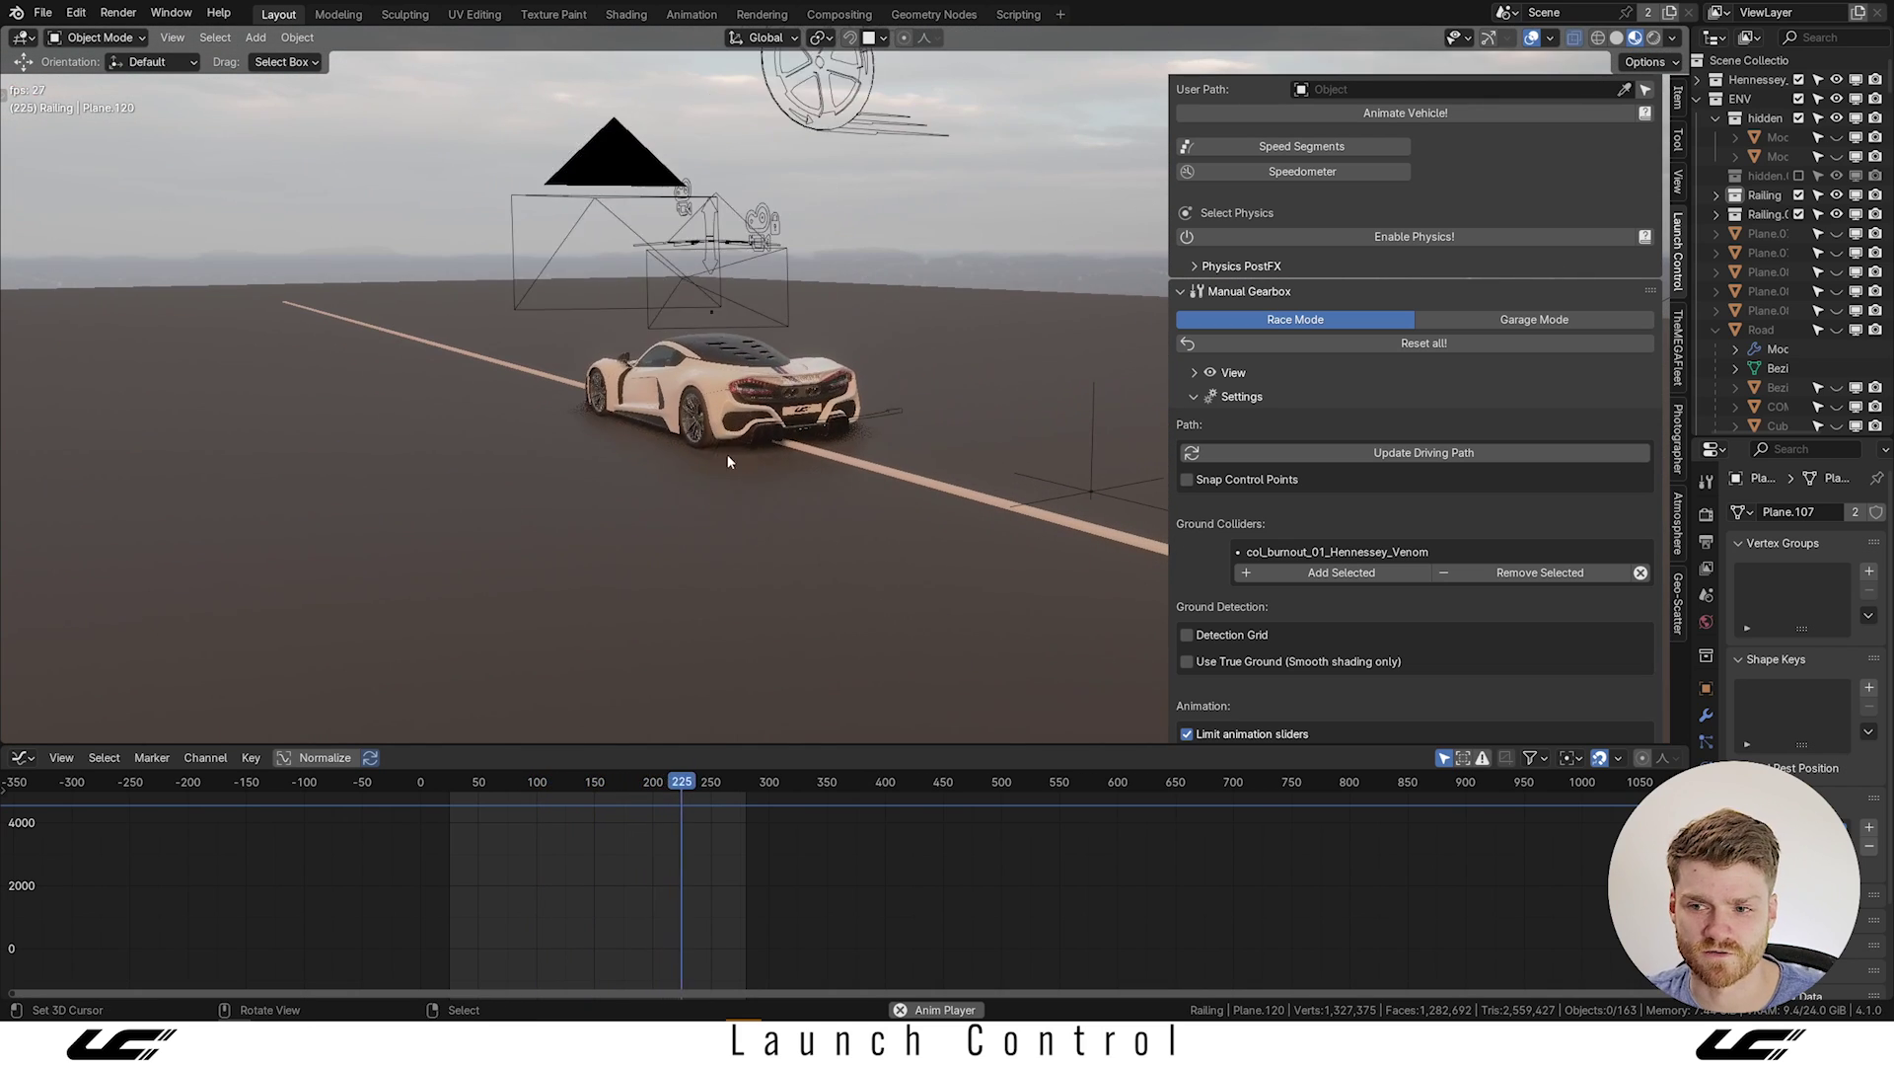
pyautogui.press('space')
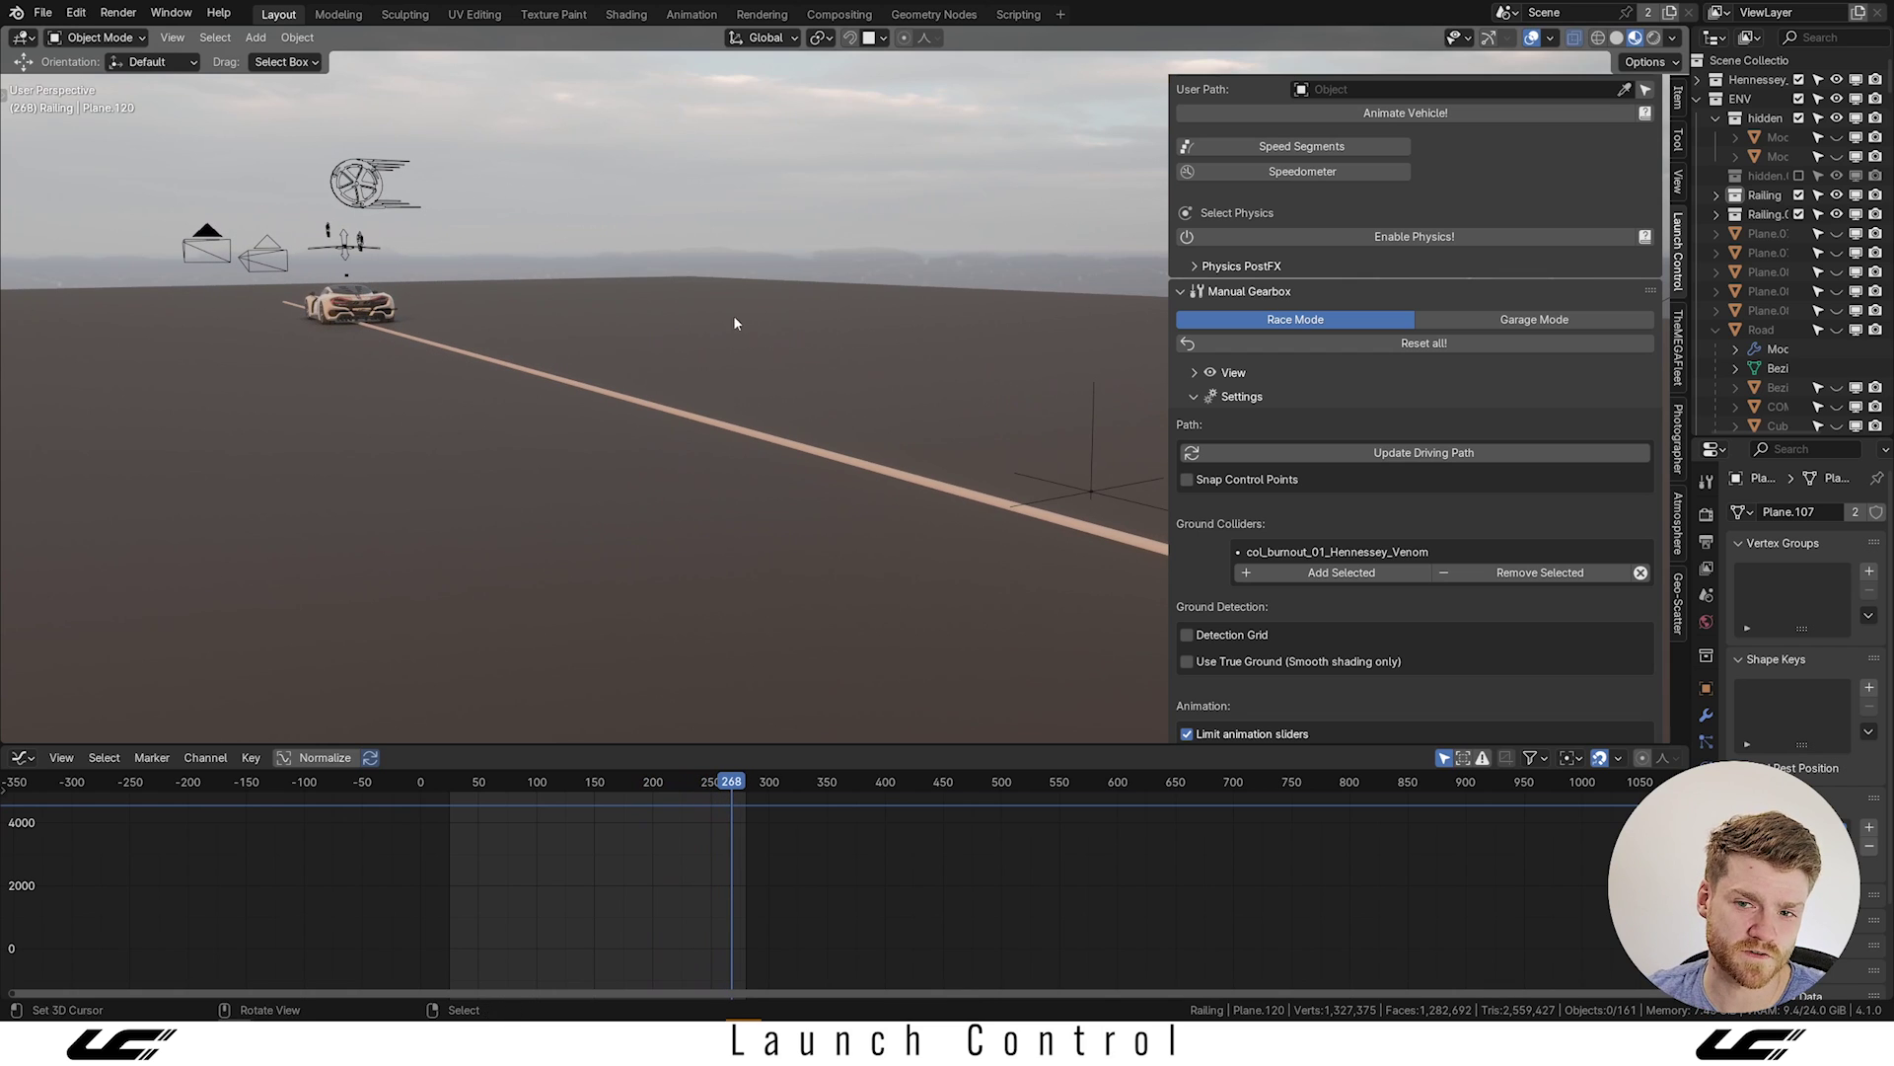
# Animate the Hennessey_Venom with the Straight 02 preset and play it from the first frame.
pyautogui.scroll(5, 1529, 247)
pyautogui.click(1353, 276)
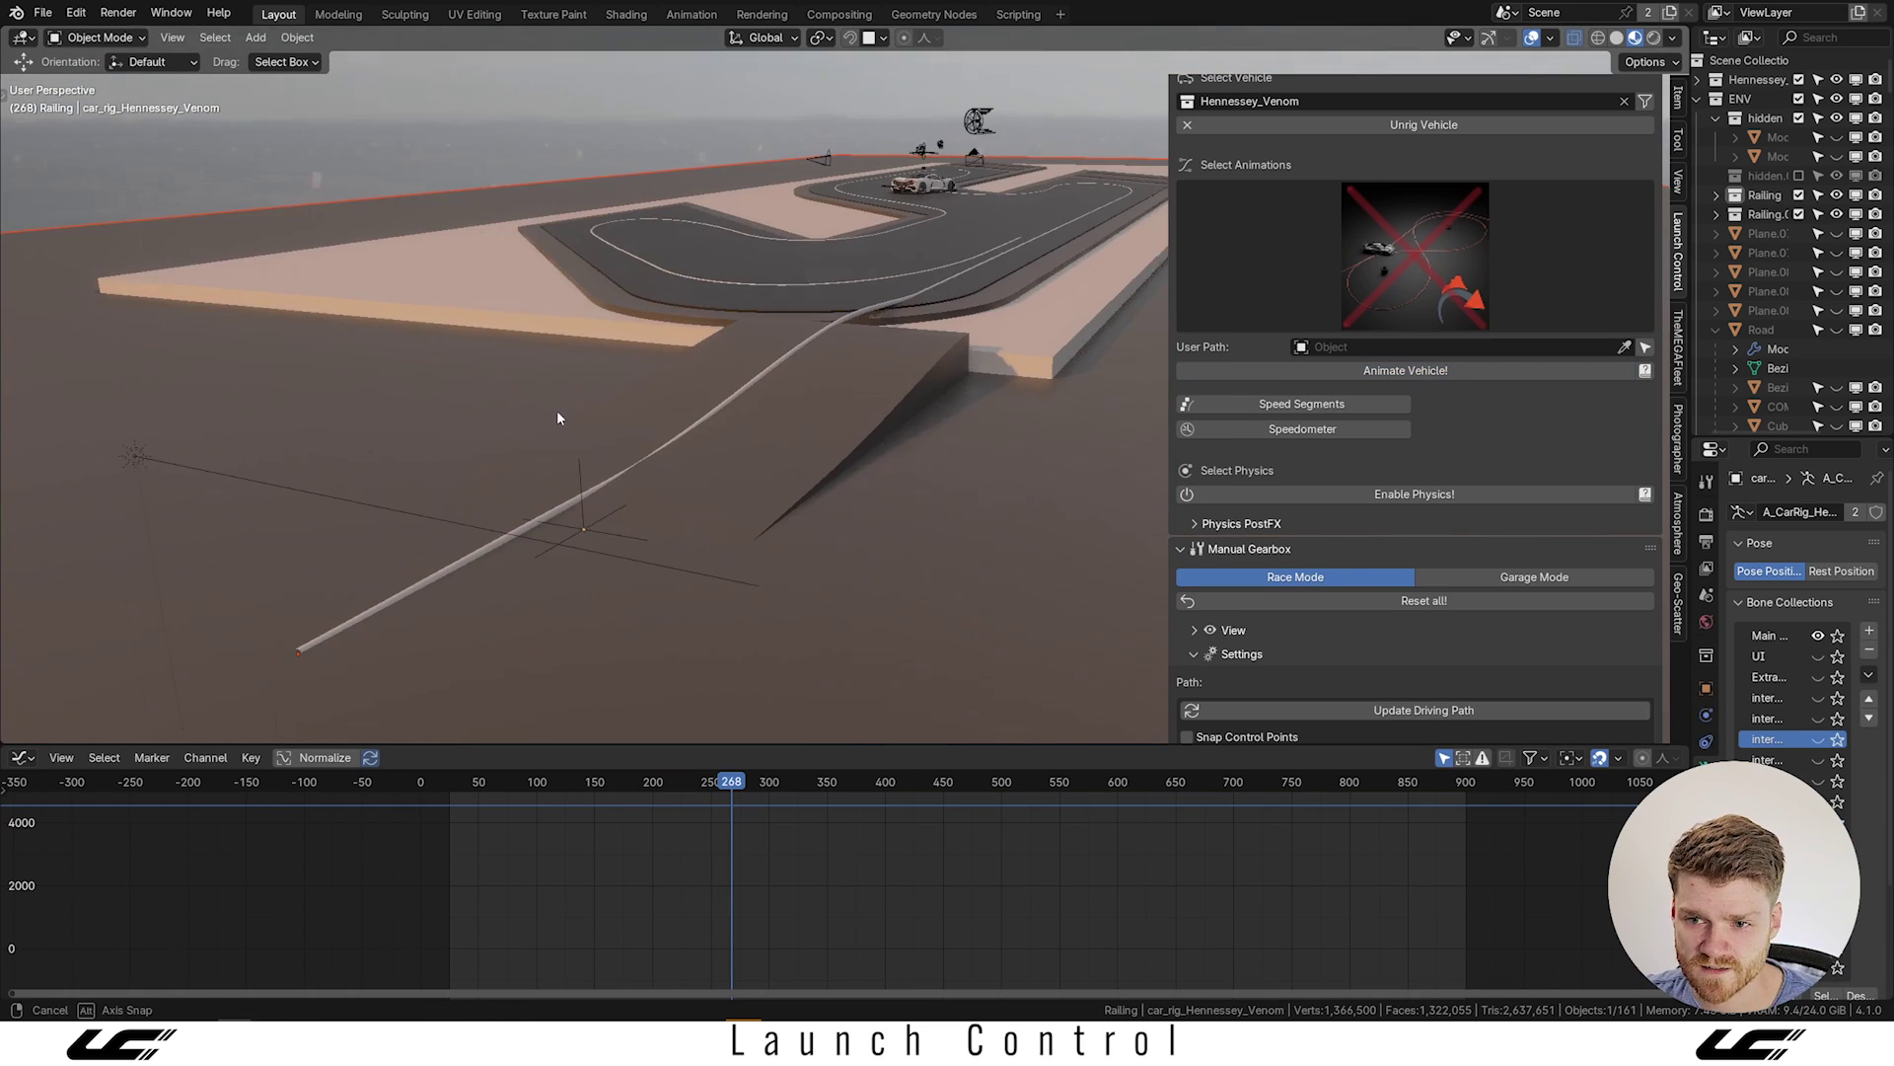
pyautogui.hotkey('shift', 'Left')
pyautogui.press('space')
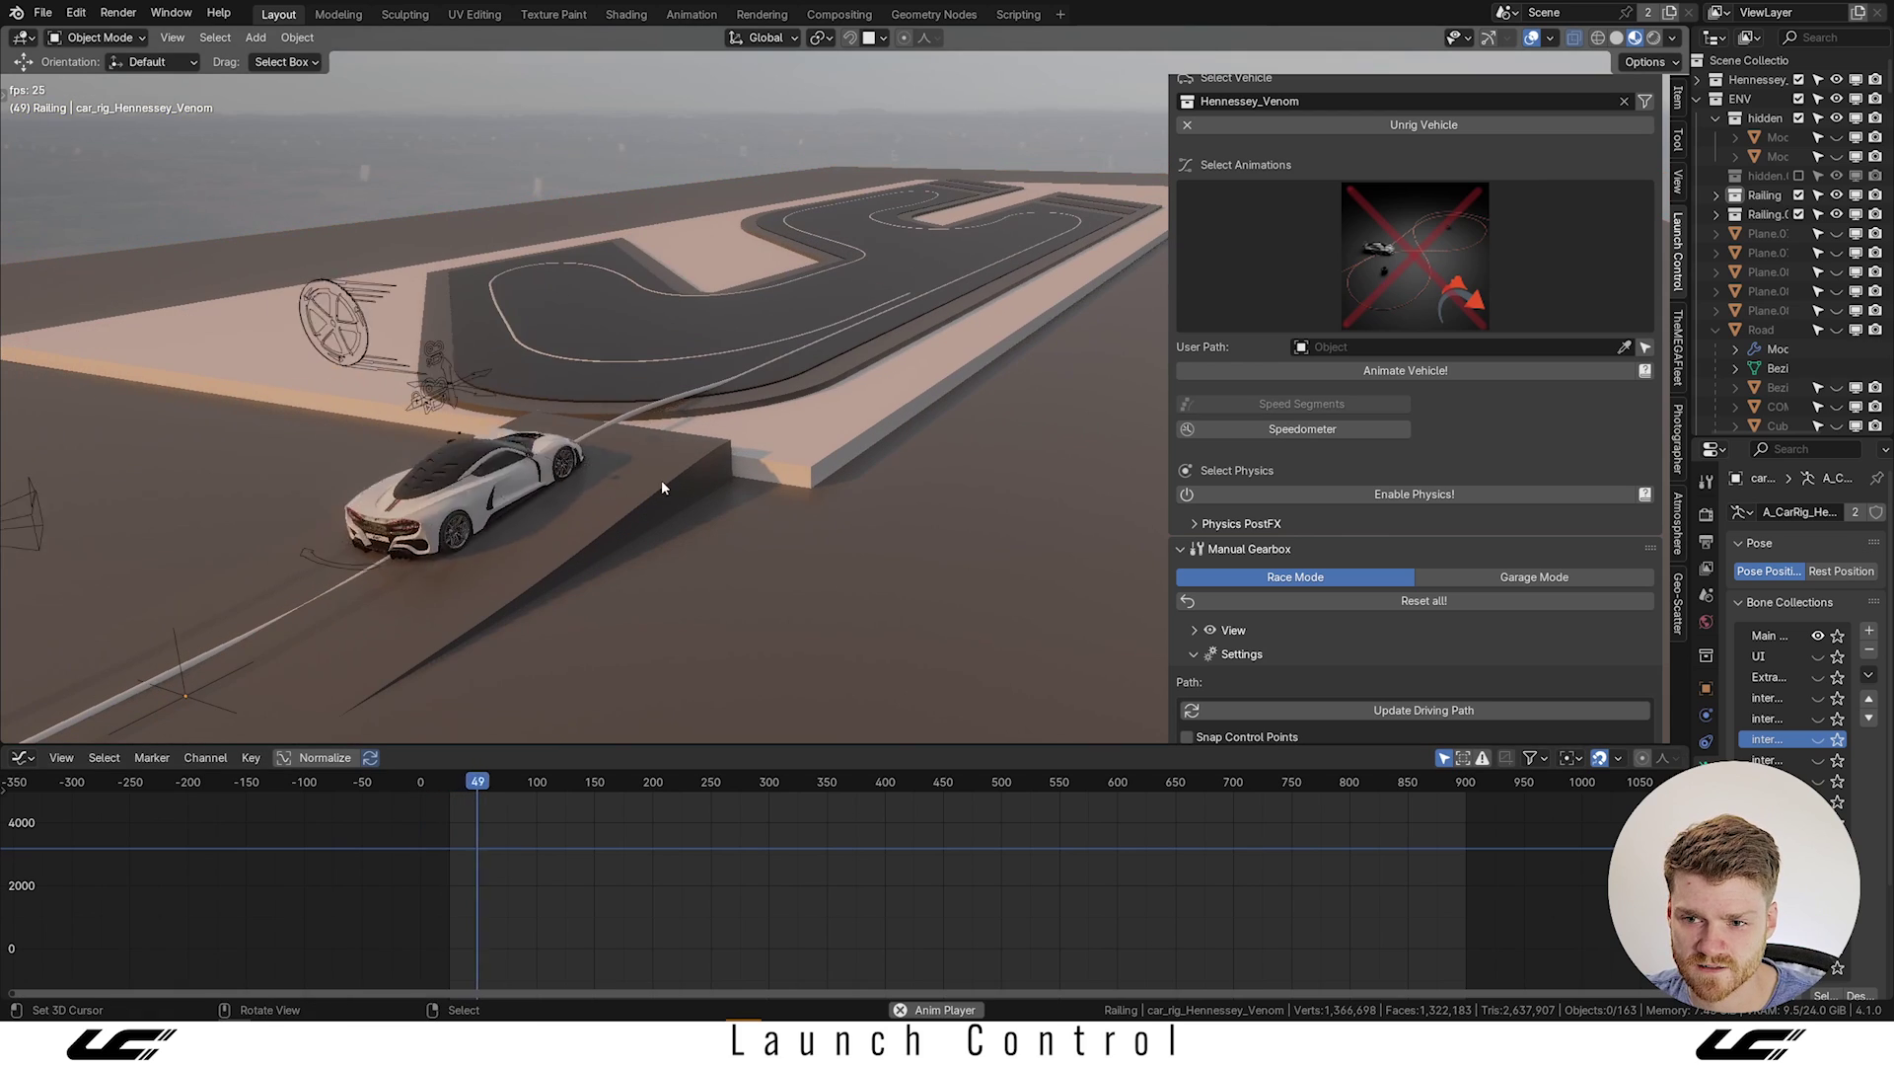
pyautogui.moveTo(947, 302); pyautogui.dragTo(815, 355, button='middle')
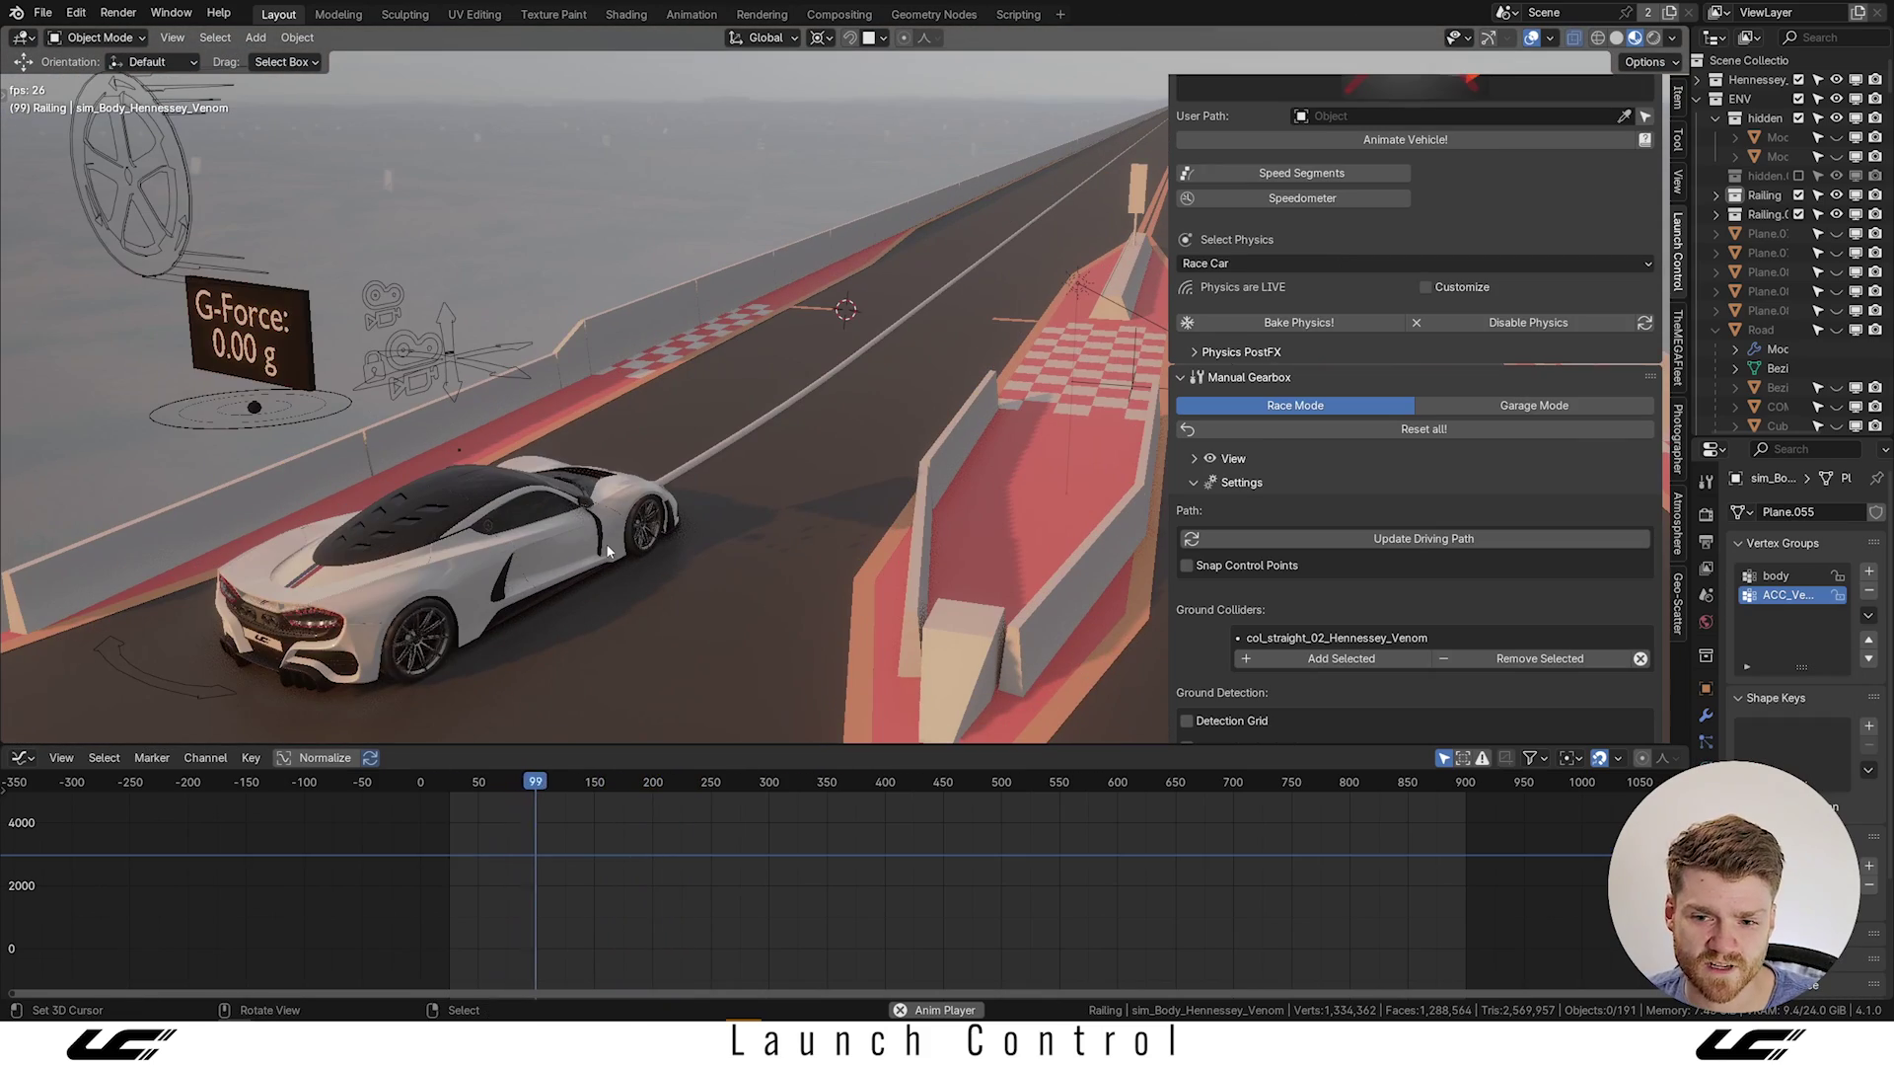
# Watch the Race Car physics playback through the scene camera with the viewport overlays hidden.
pyautogui.scroll(-3, 608, 552)
pyautogui.moveTo(789, 545); pyautogui.dragTo(890, 530, button='middle')
pyautogui.scroll(-1, 890, 530)
pyautogui.press('KP_0')
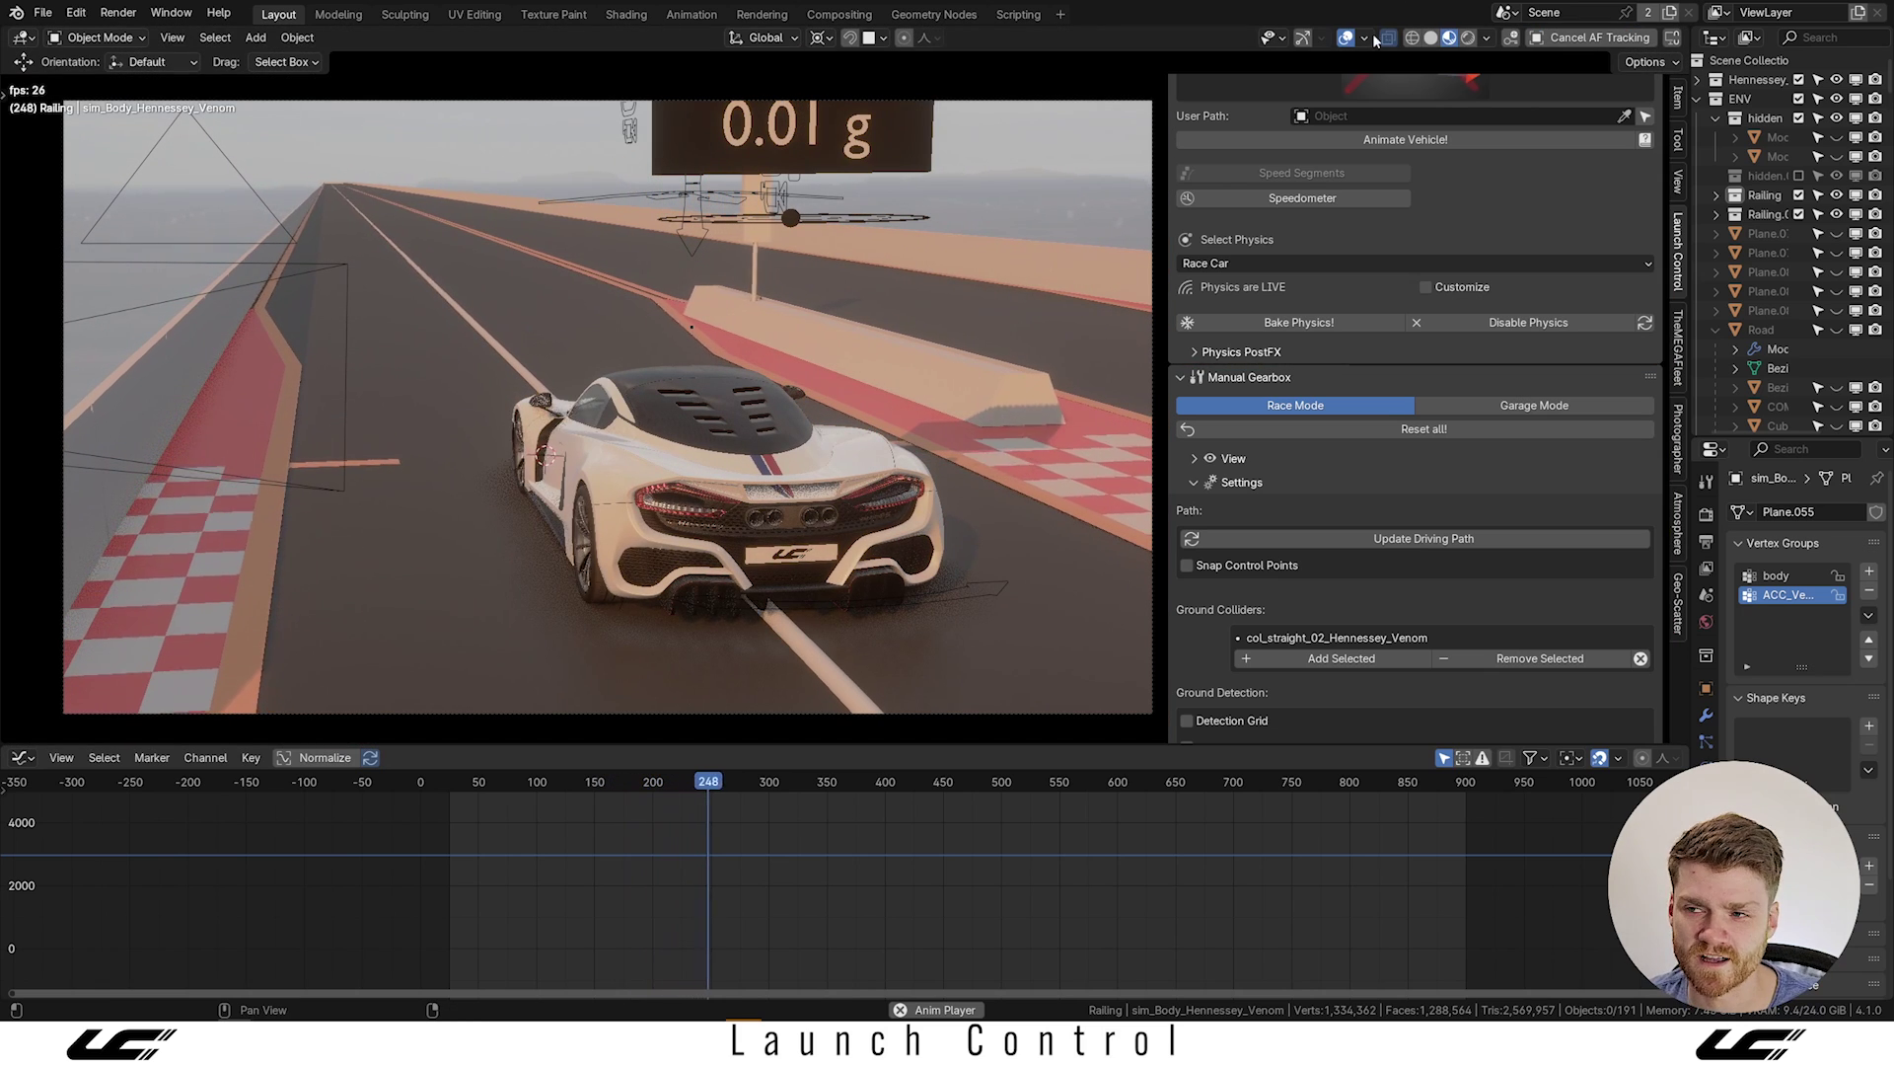
pyautogui.click(1342, 40)
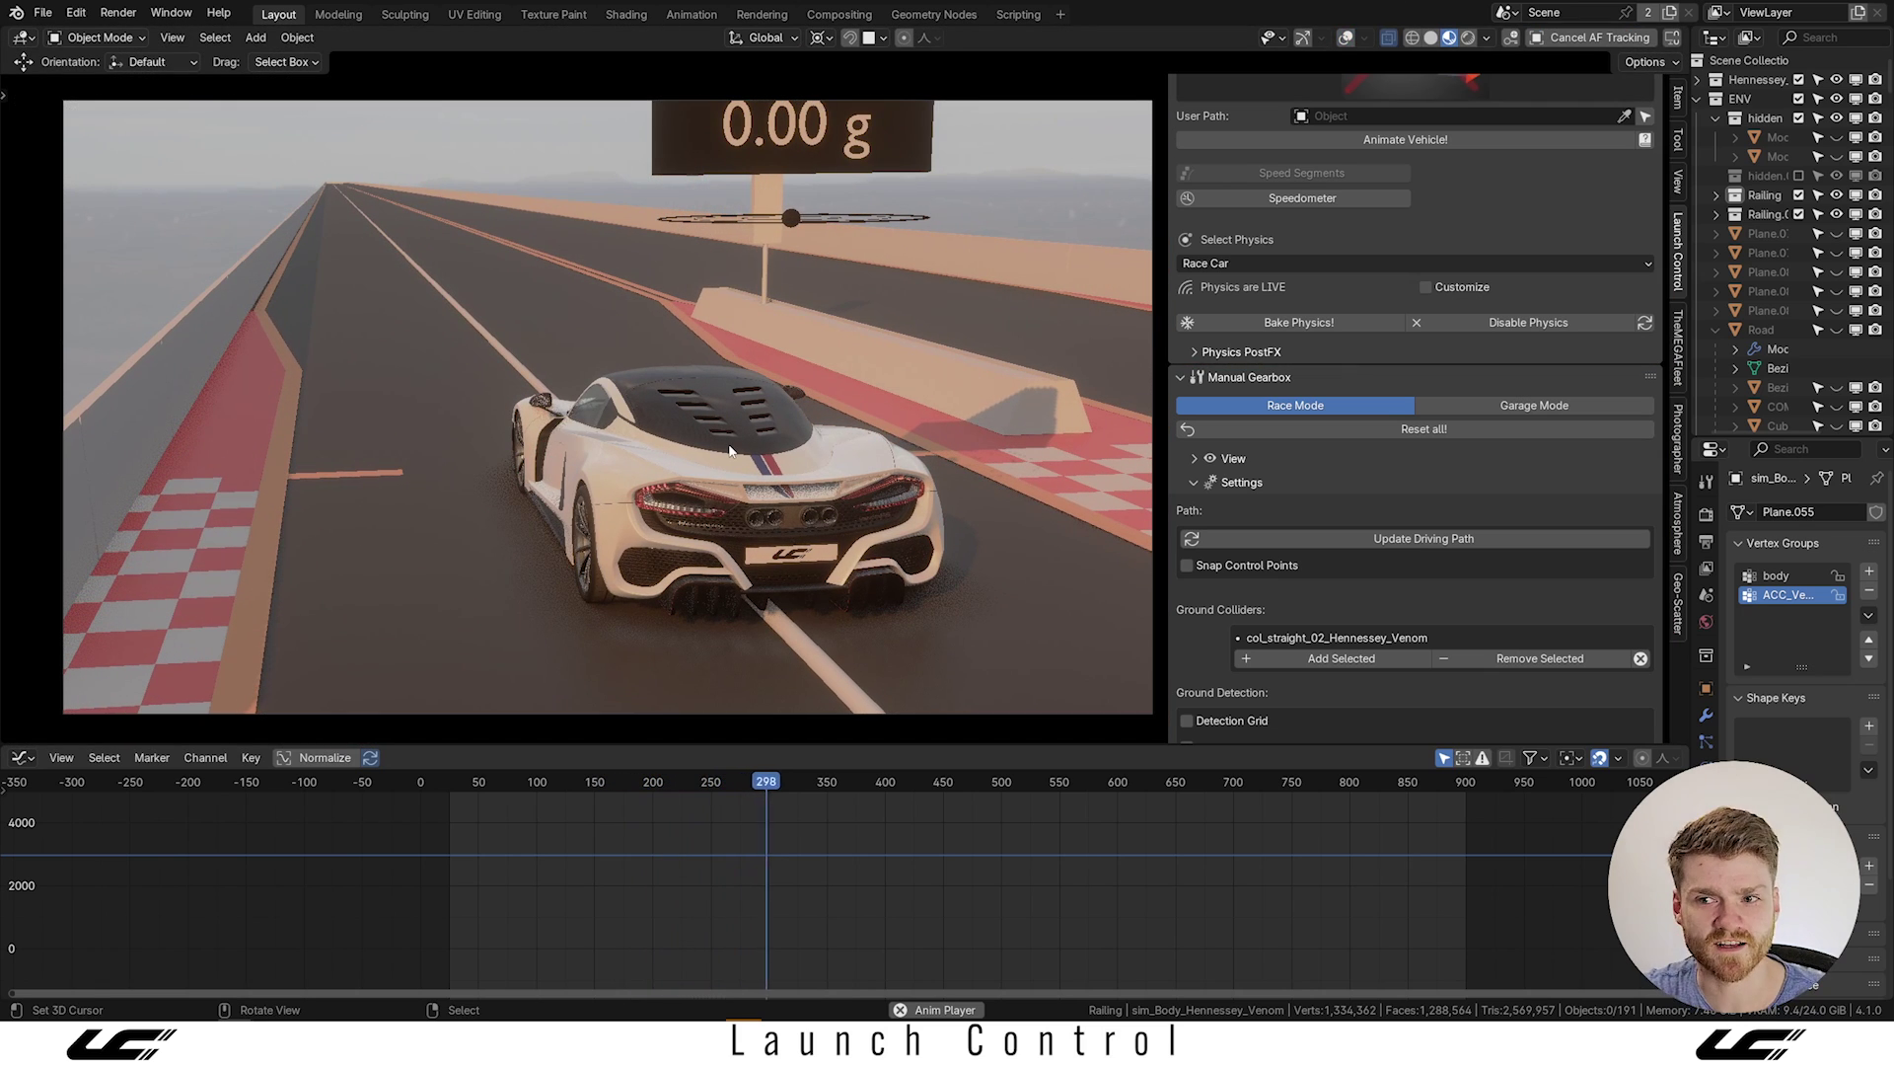
pyautogui.scroll(-2, 924, 444)
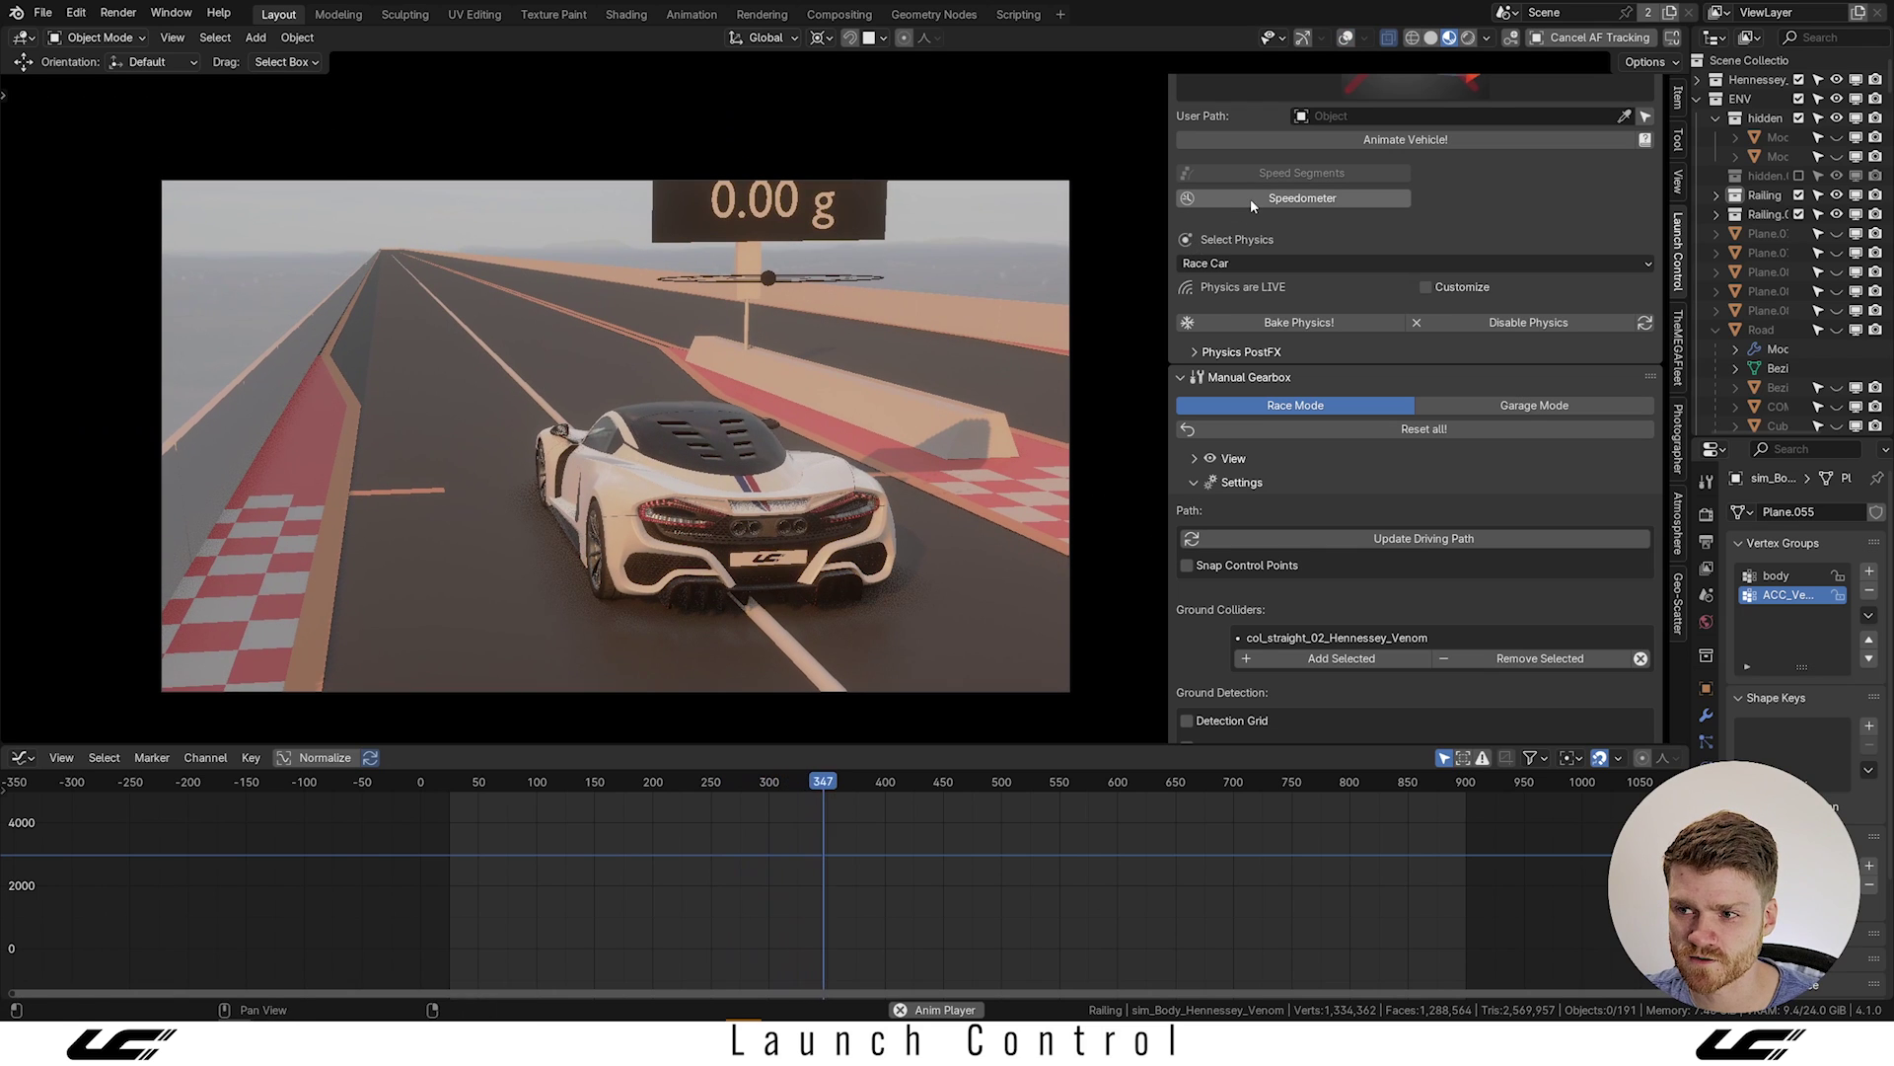
# Turn on the Speedometer and lower its display about 1.62 m along the global Z axis.
pyautogui.click(1251, 202)
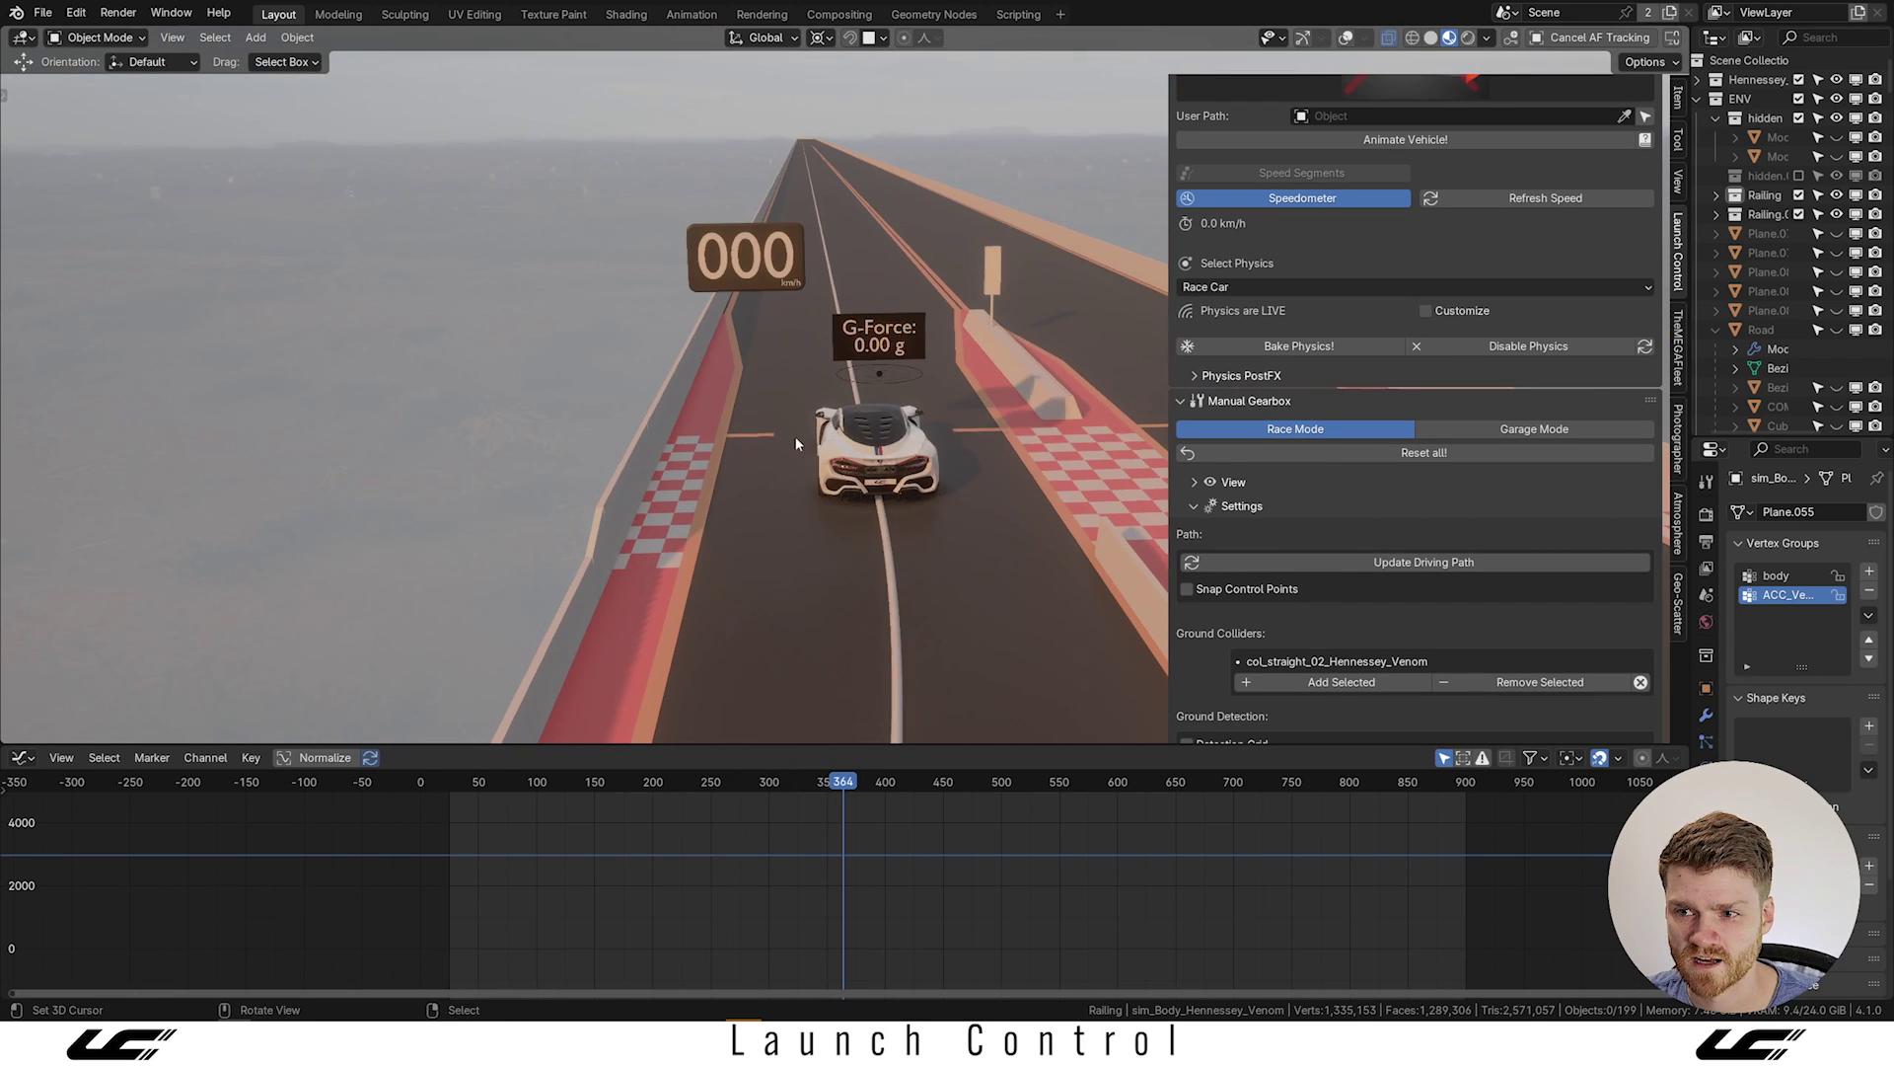
pyautogui.press('g')
pyautogui.press('z')
pyautogui.click(774, 357)
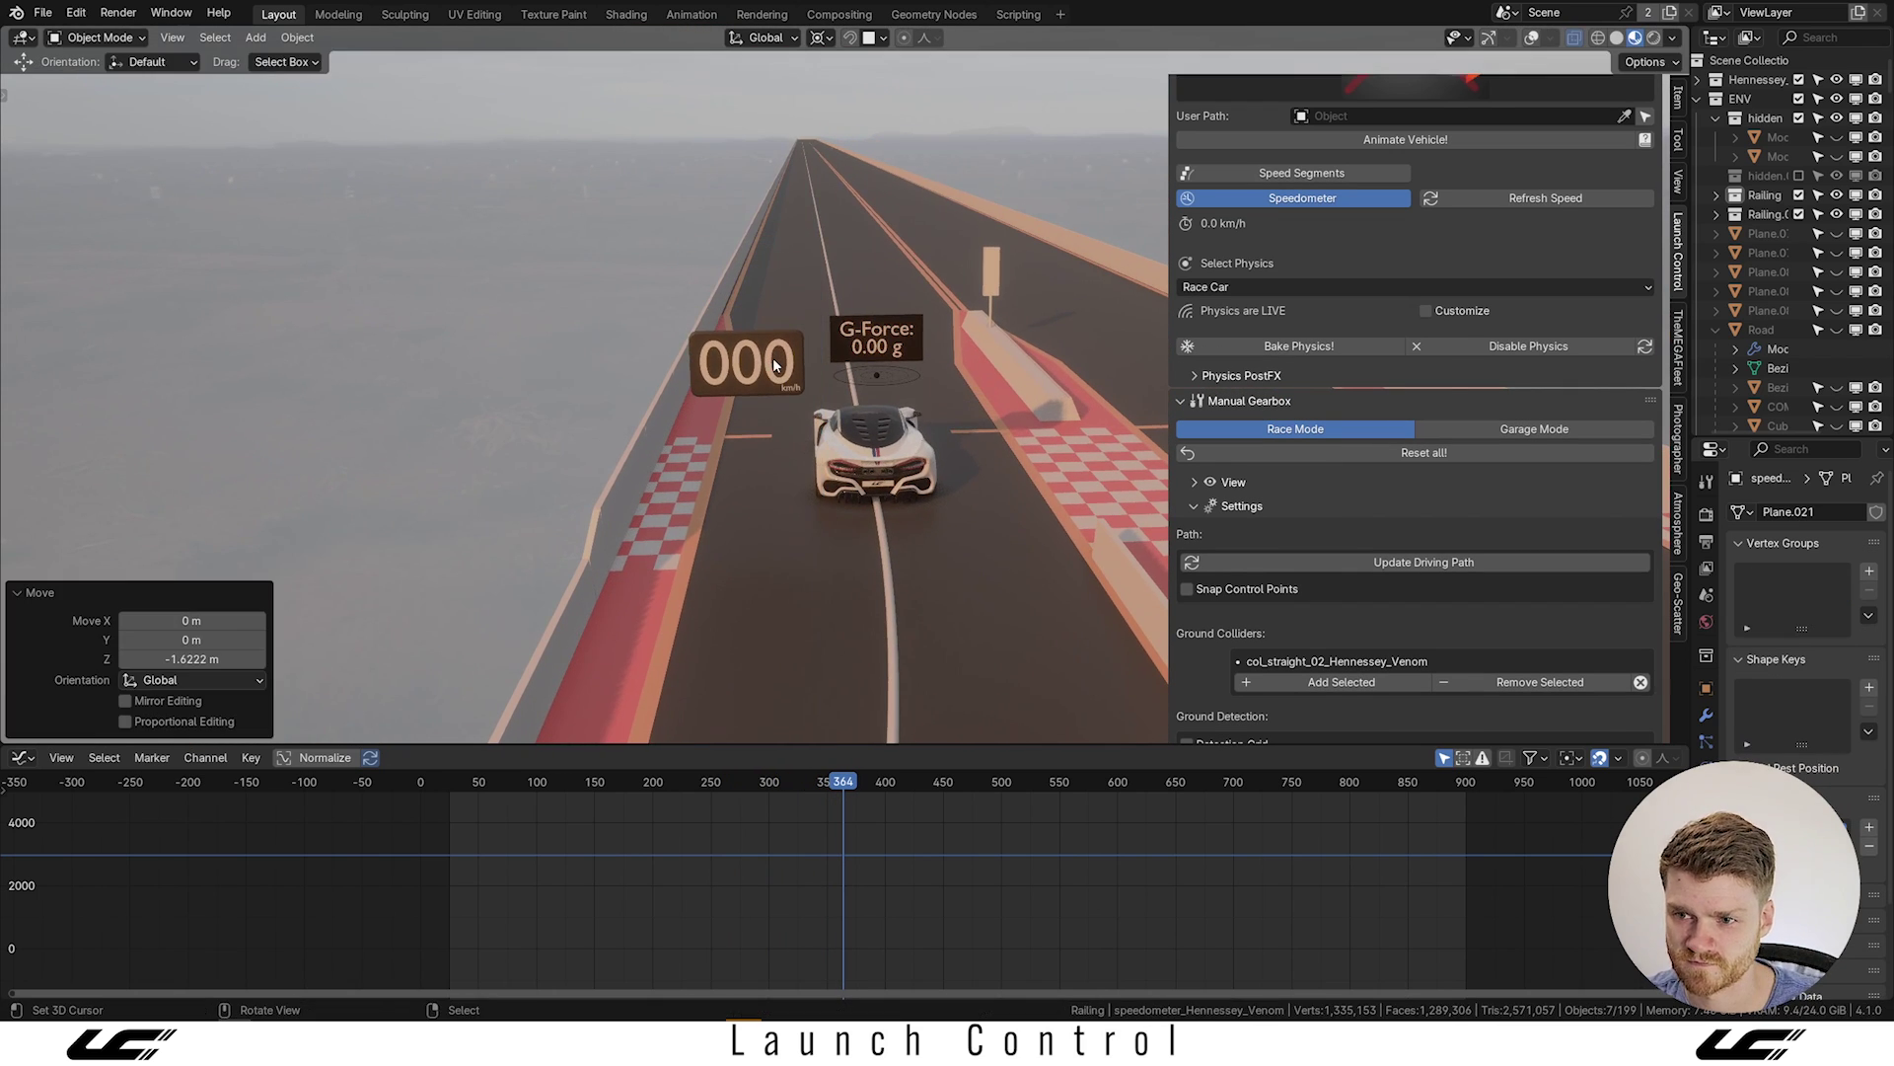